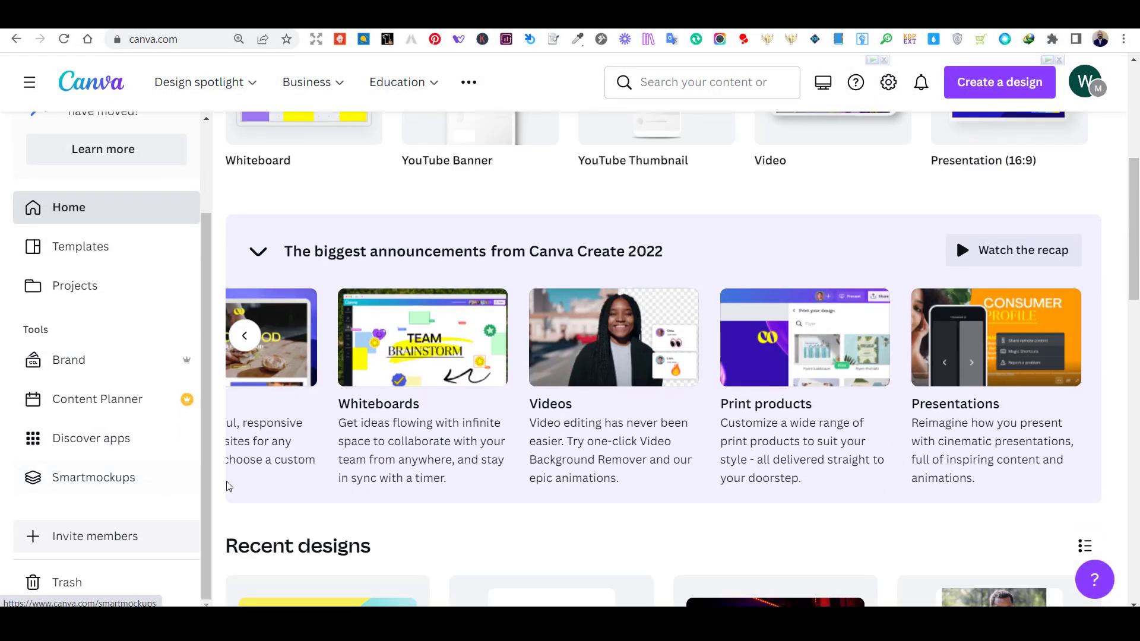
Step: Open the Text to Image (Beta) app from the Discover apps page
scroll(440, 489, up, 3)
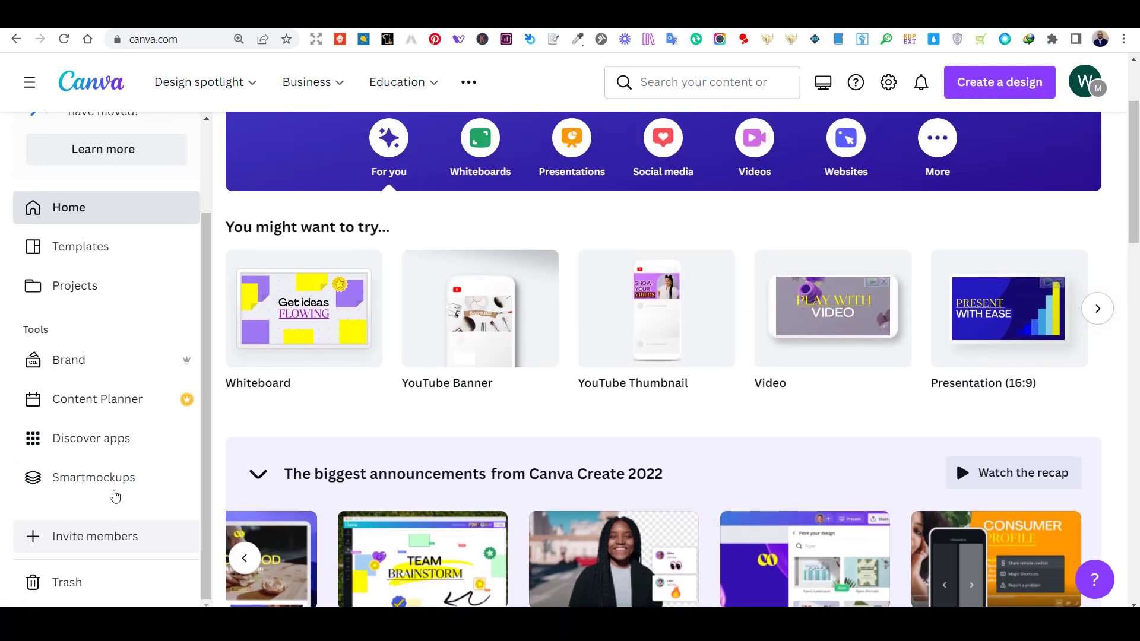
click(111, 445)
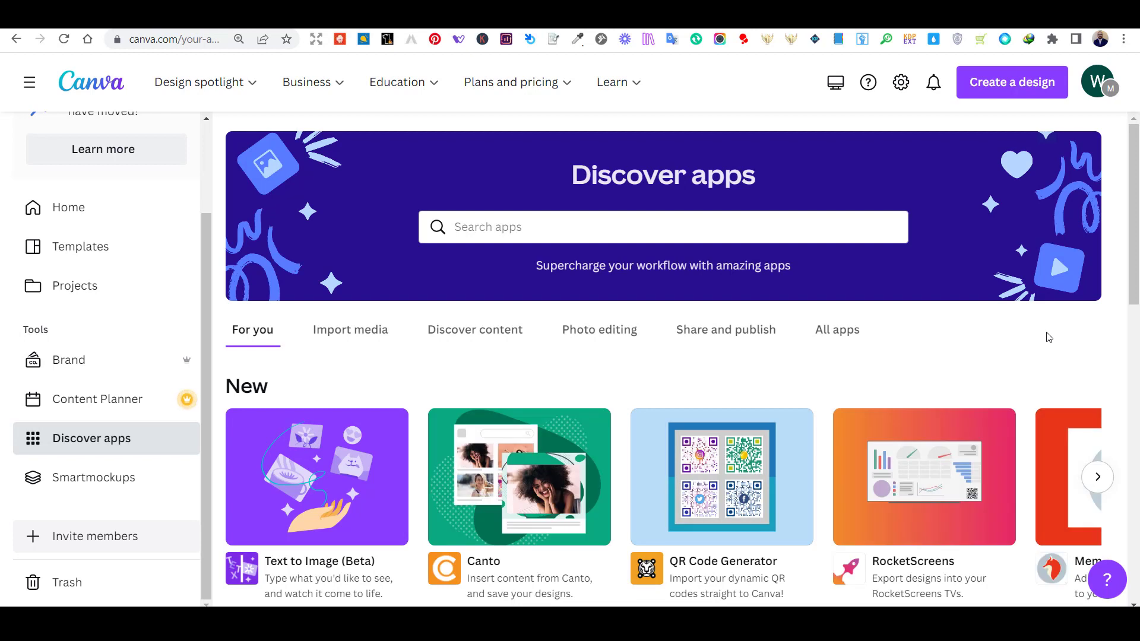
scroll(1054, 345, down, 1)
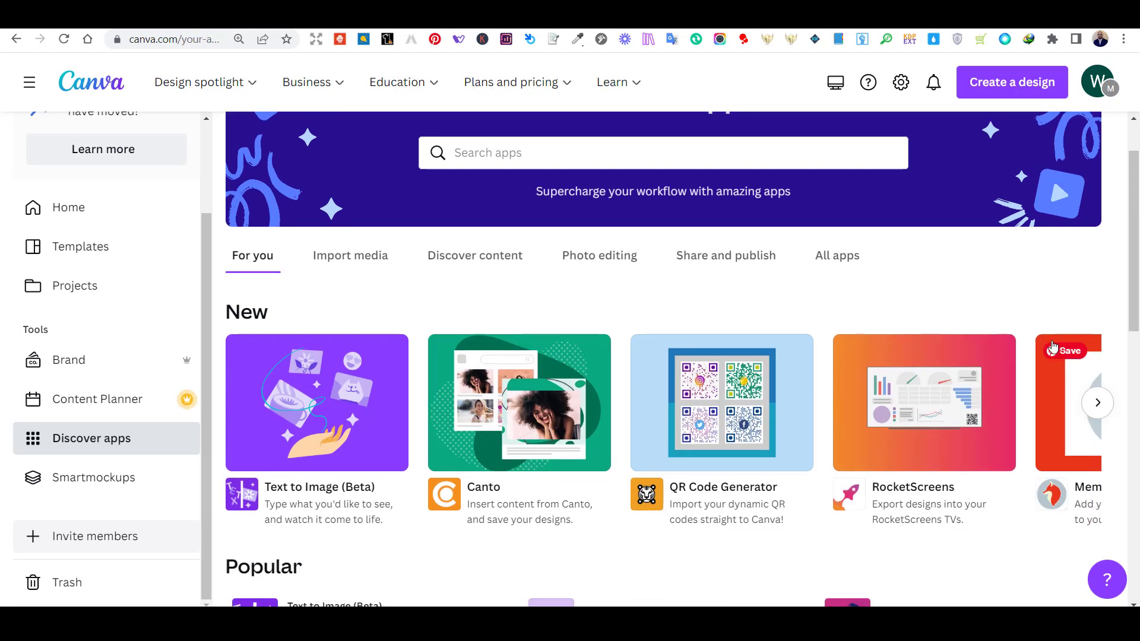
scroll(797, 297, down, 1)
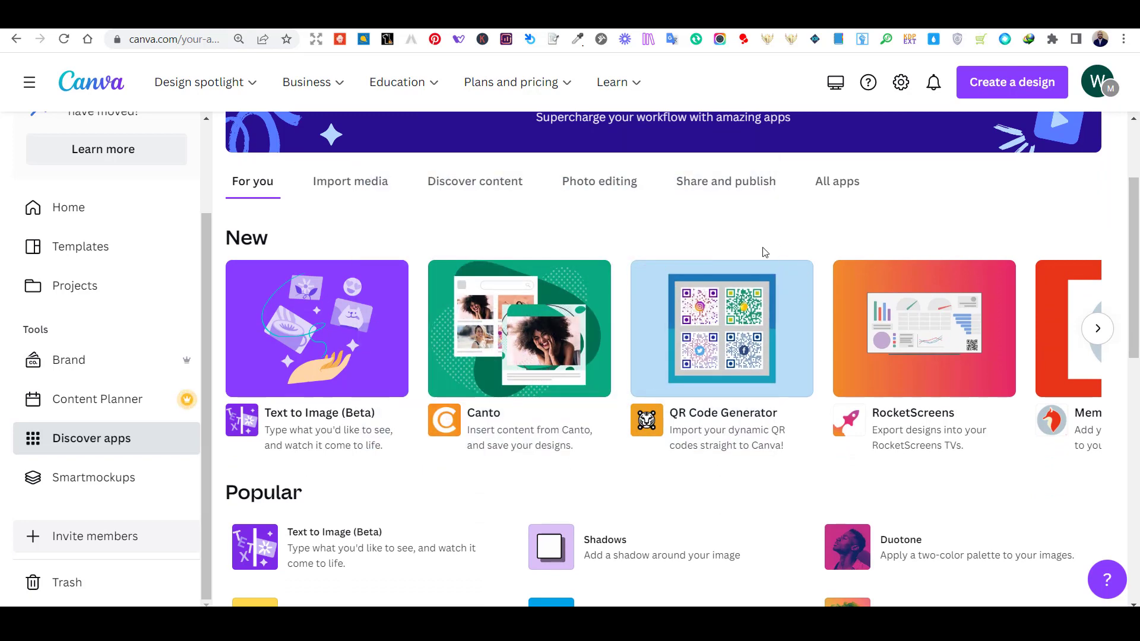
click(306, 390)
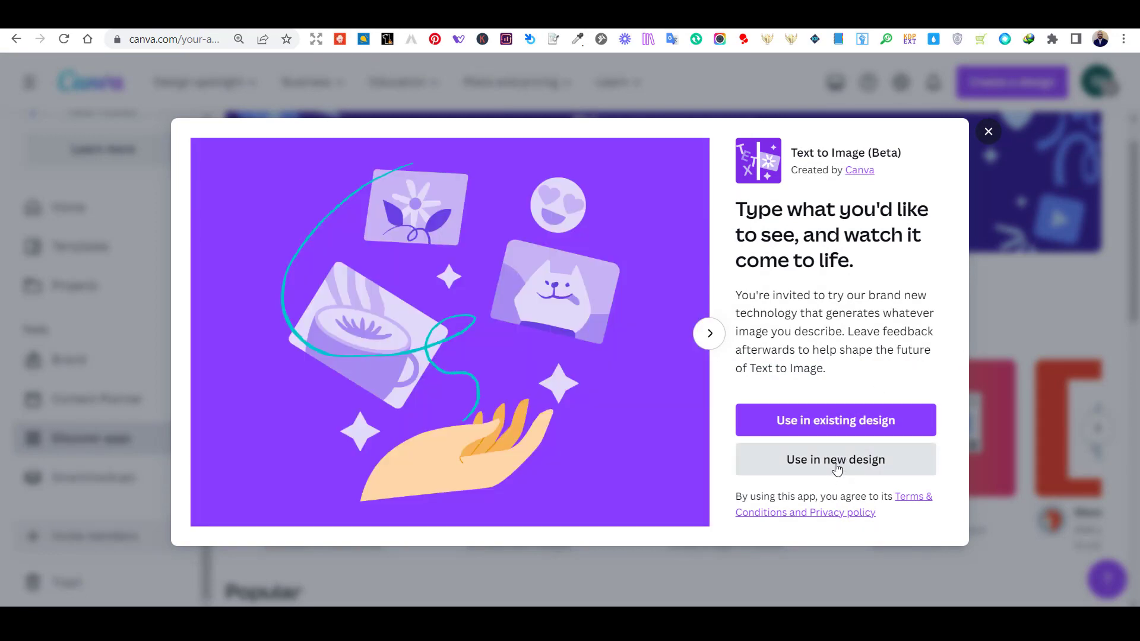
Step: Create a new design for the app with a custom size of 4500 × 5400 px
click(838, 470)
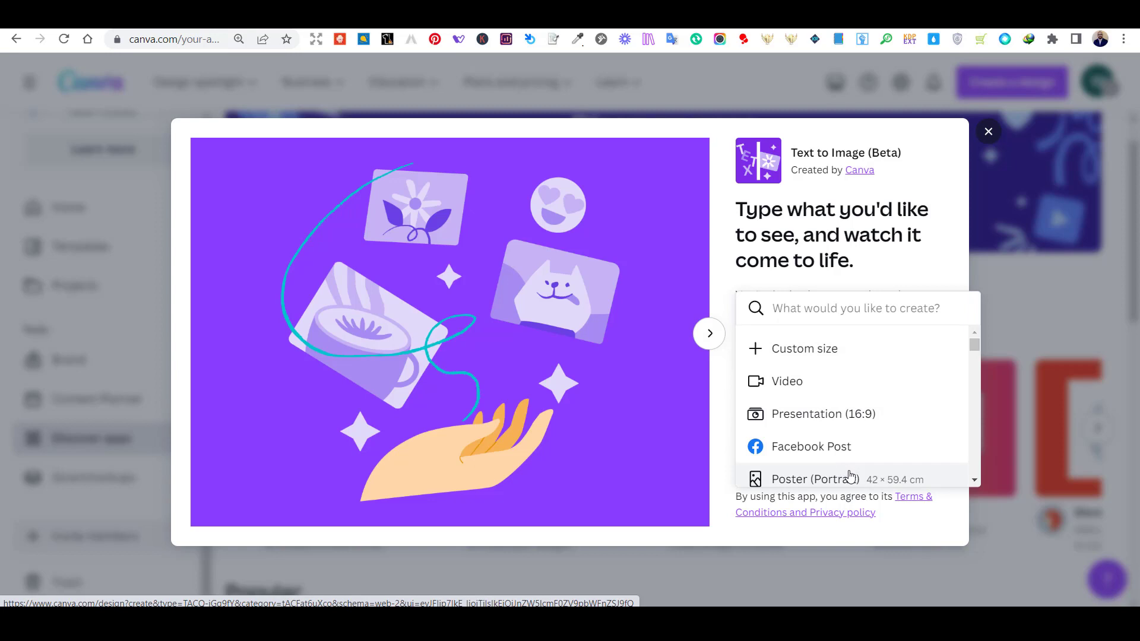
click(789, 351)
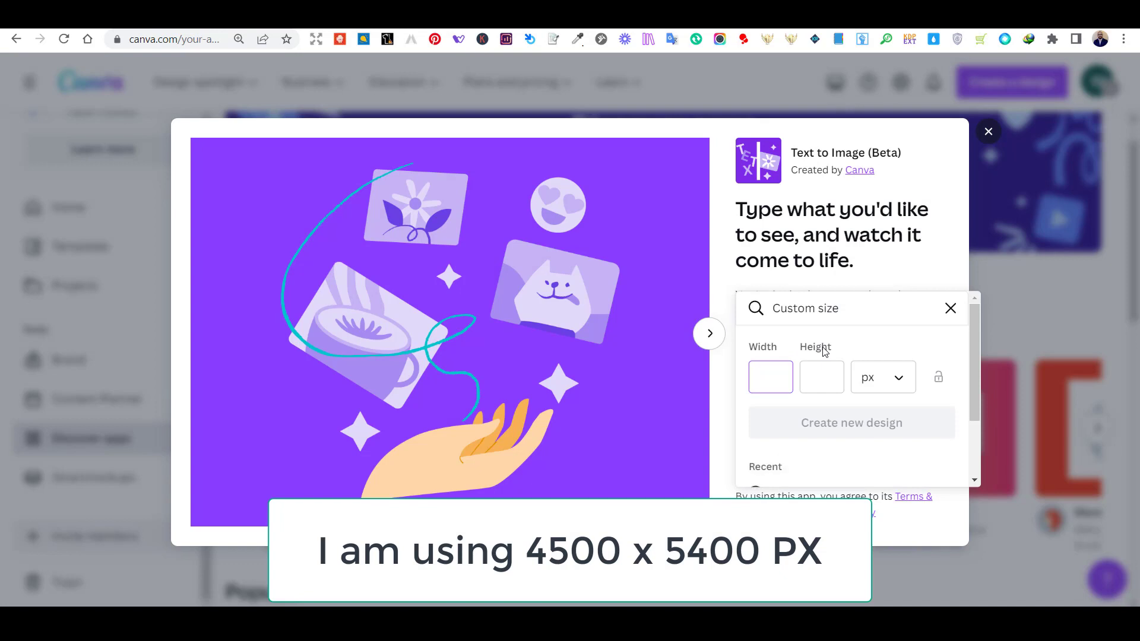
text(4500)
key(Tab)
text(540)
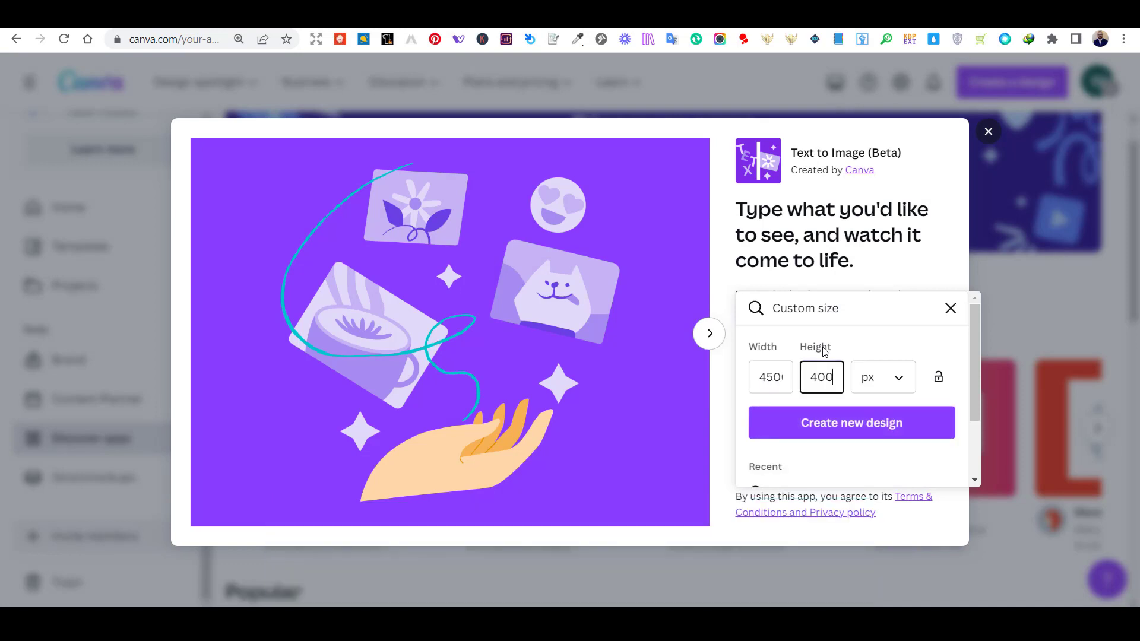
text(0)
click(825, 426)
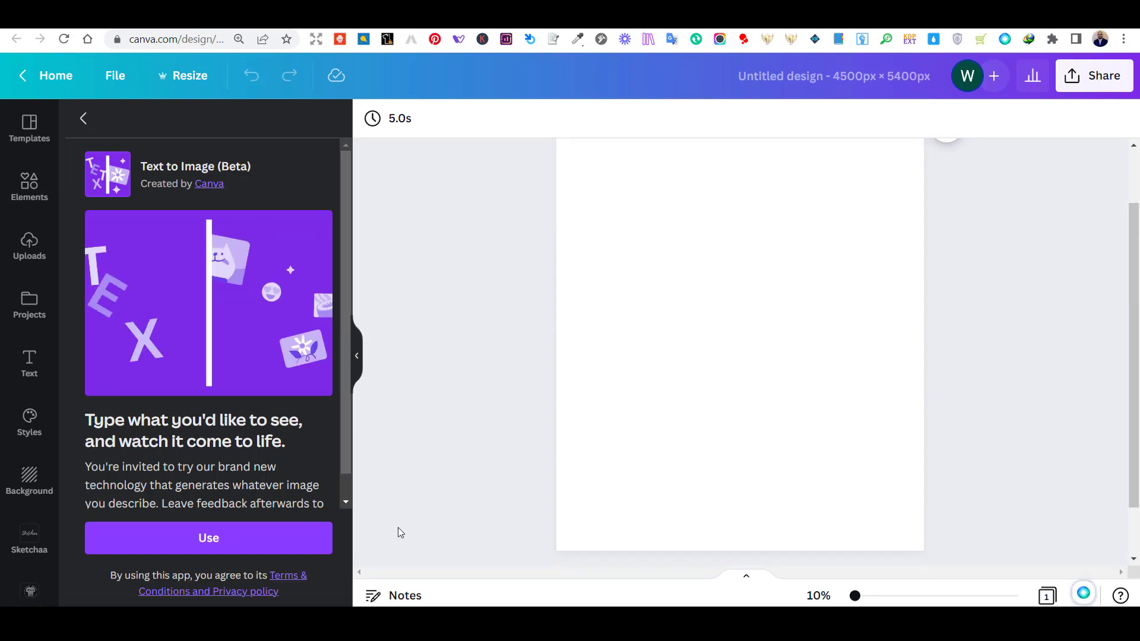
Step: Start Text to Image and enter the prompt "cute smiling panda, a panda hanging from a tree branch, white background with green leaves"
click(251, 541)
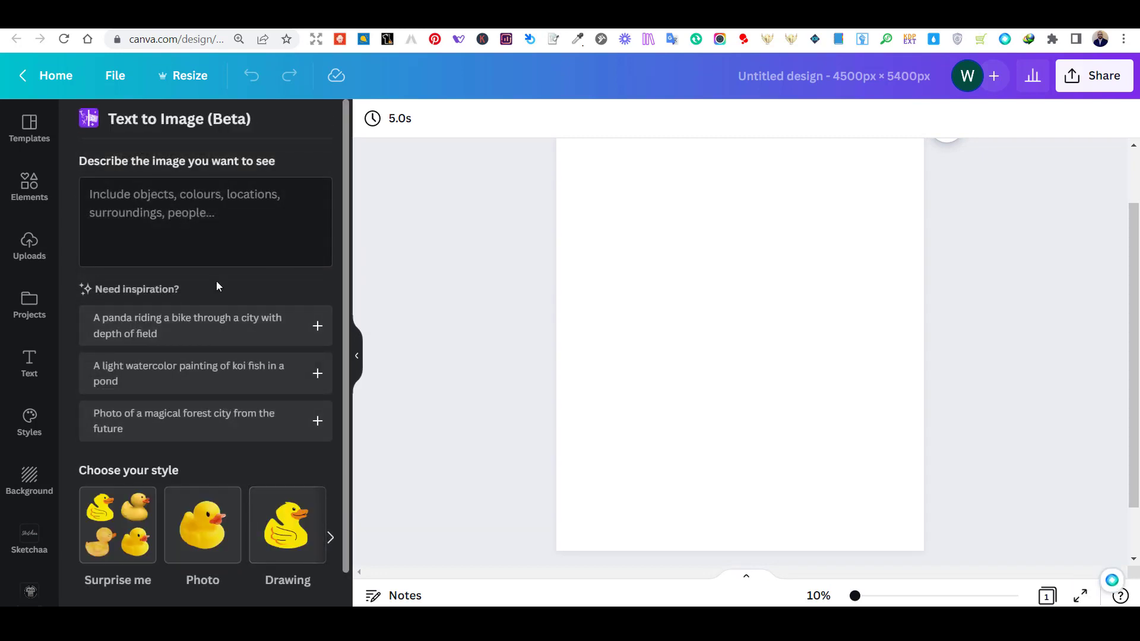
click(206, 217)
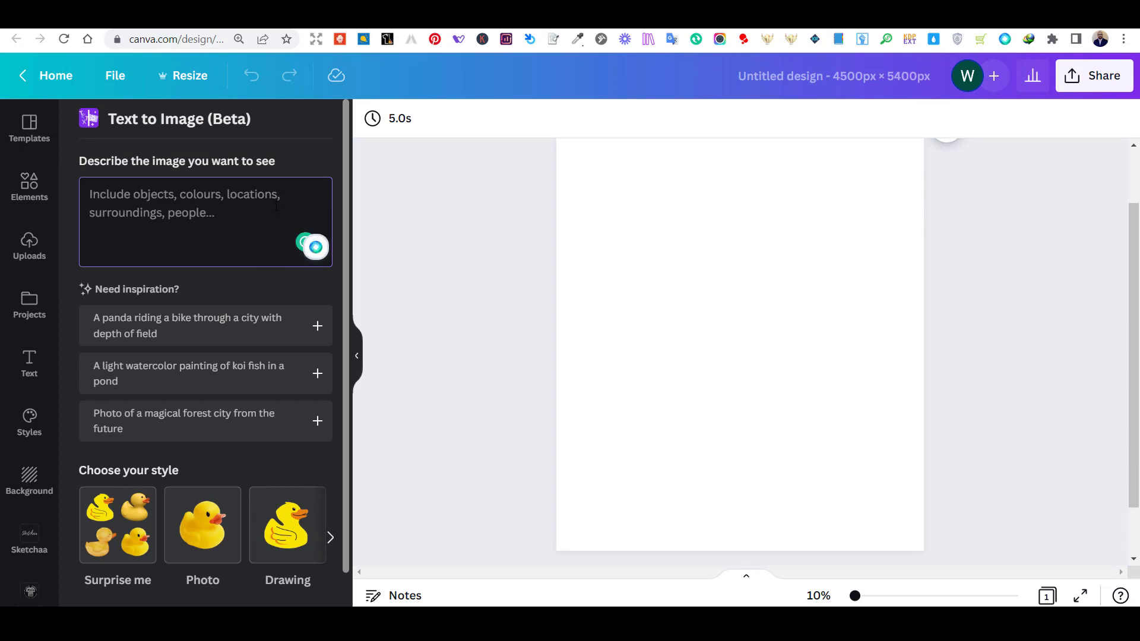
text(cute similing panda,)
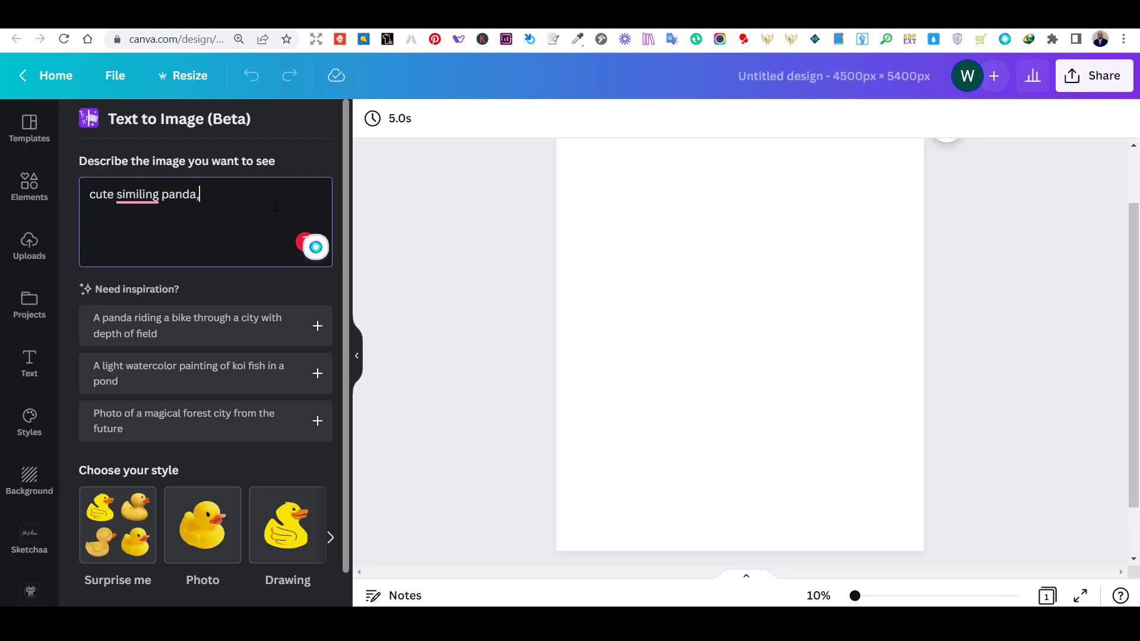
mouse_move(137, 198)
click(165, 220)
text(panda)
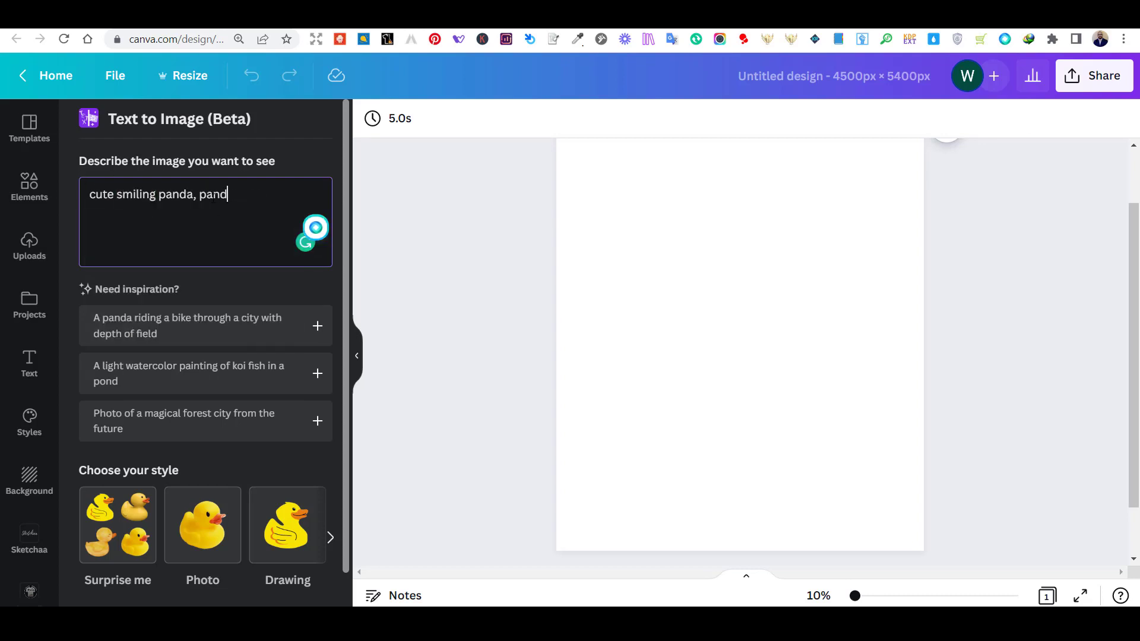
text( hanging)
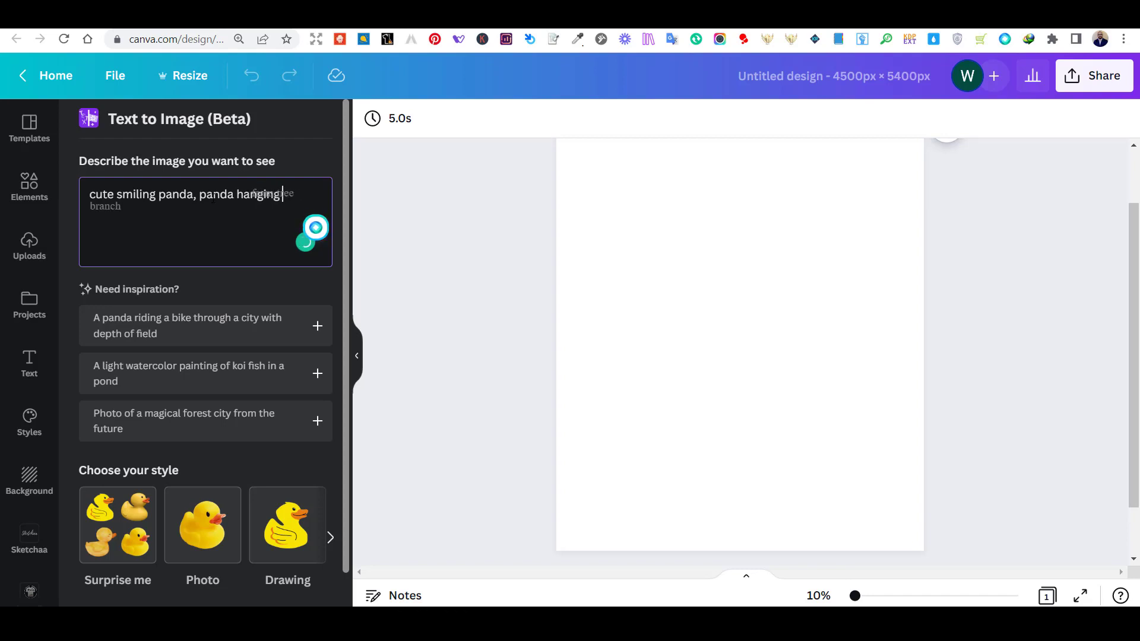
text( from a tree branch,)
click(200, 195)
text(anch, white)
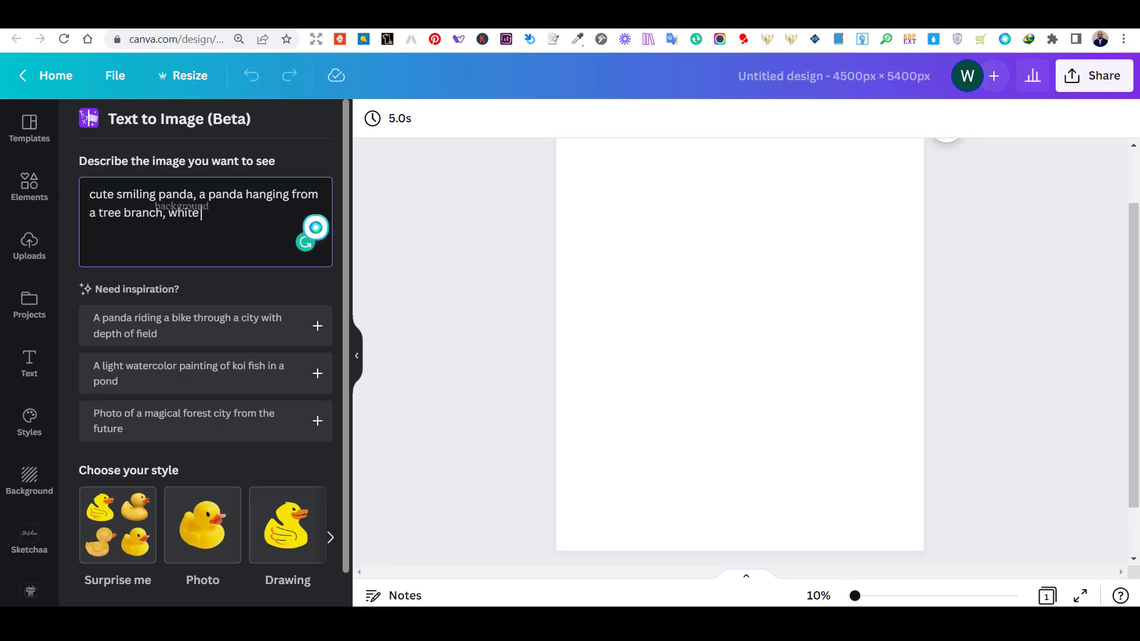
text( background)
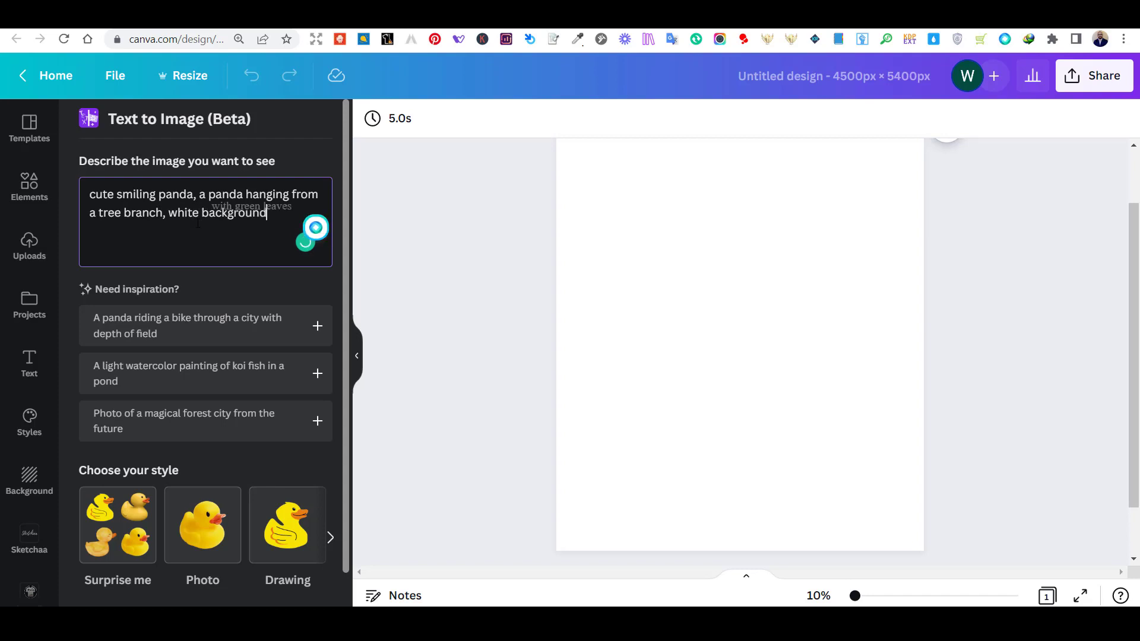
text( with green leave)
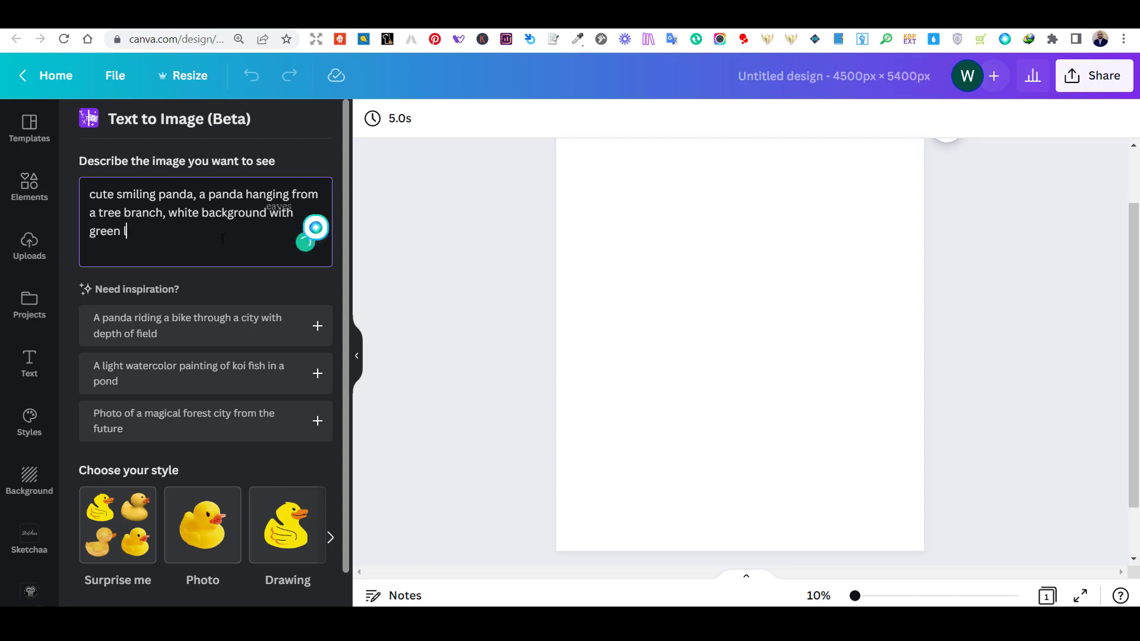
Step: Generate images from the prompt in the Drawing style and place the seated panda with the green background on the page
scroll(277, 293, down, 1)
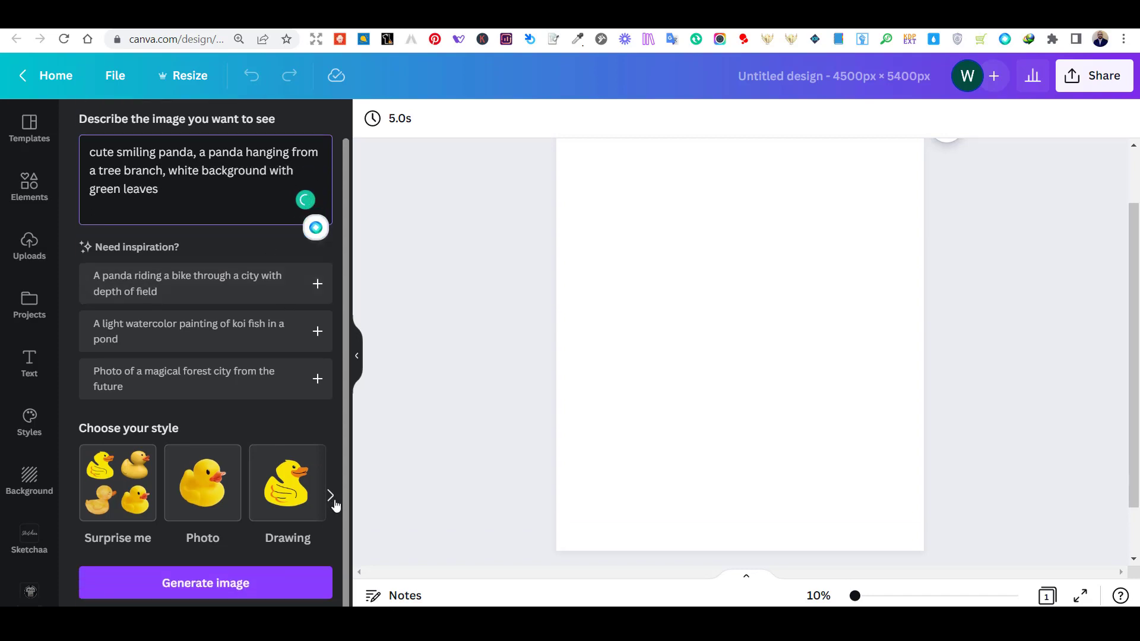
click(331, 497)
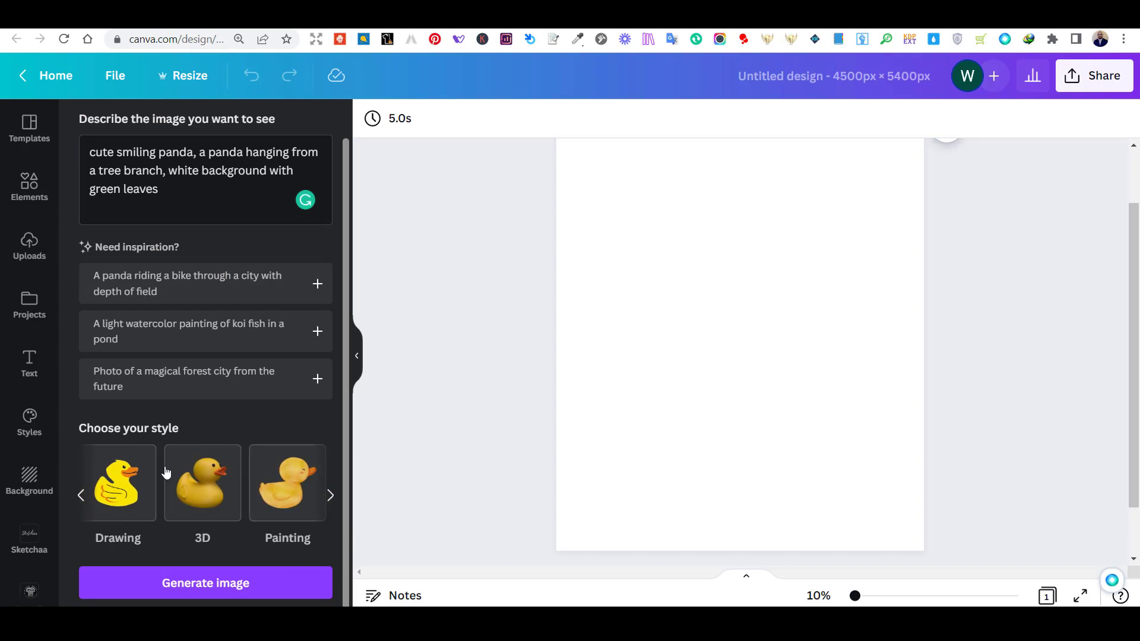
click(81, 496)
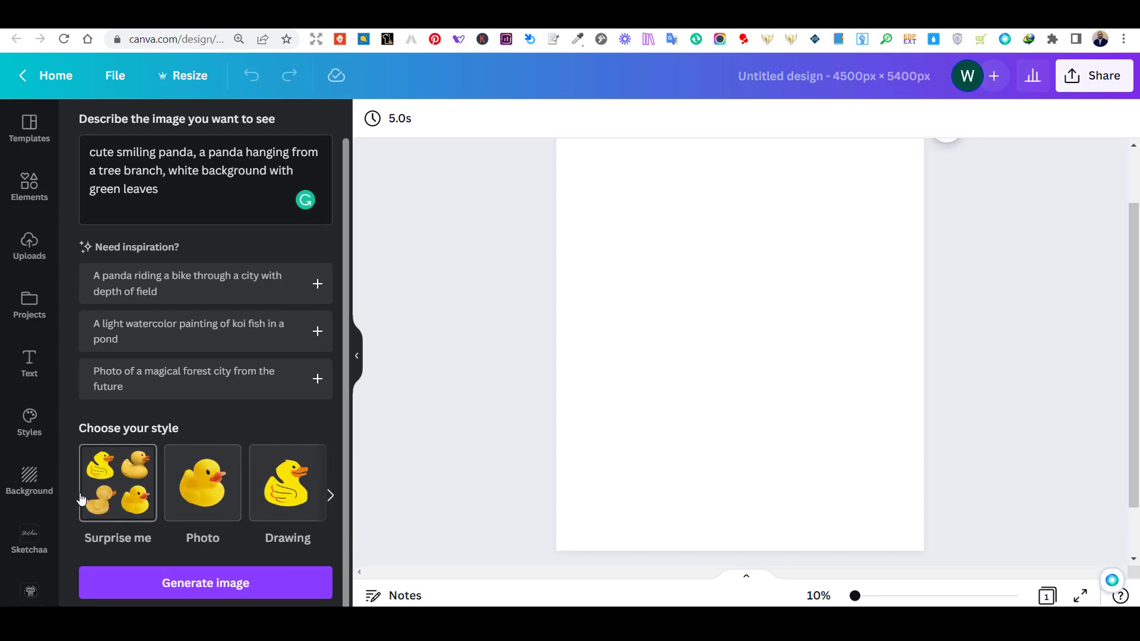
click(331, 497)
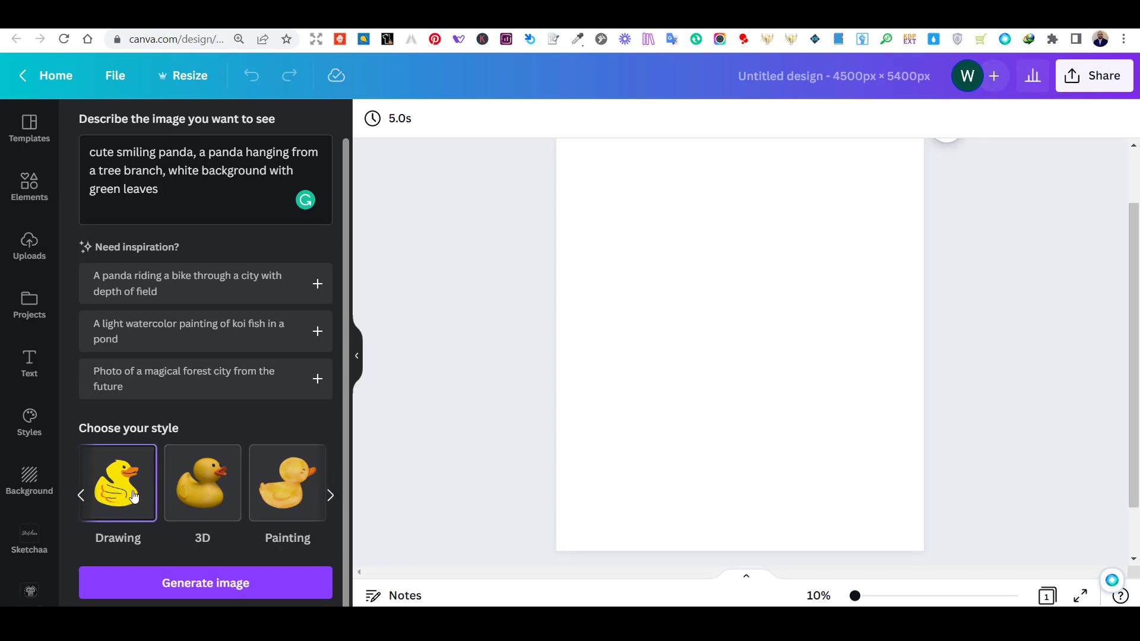
click(203, 588)
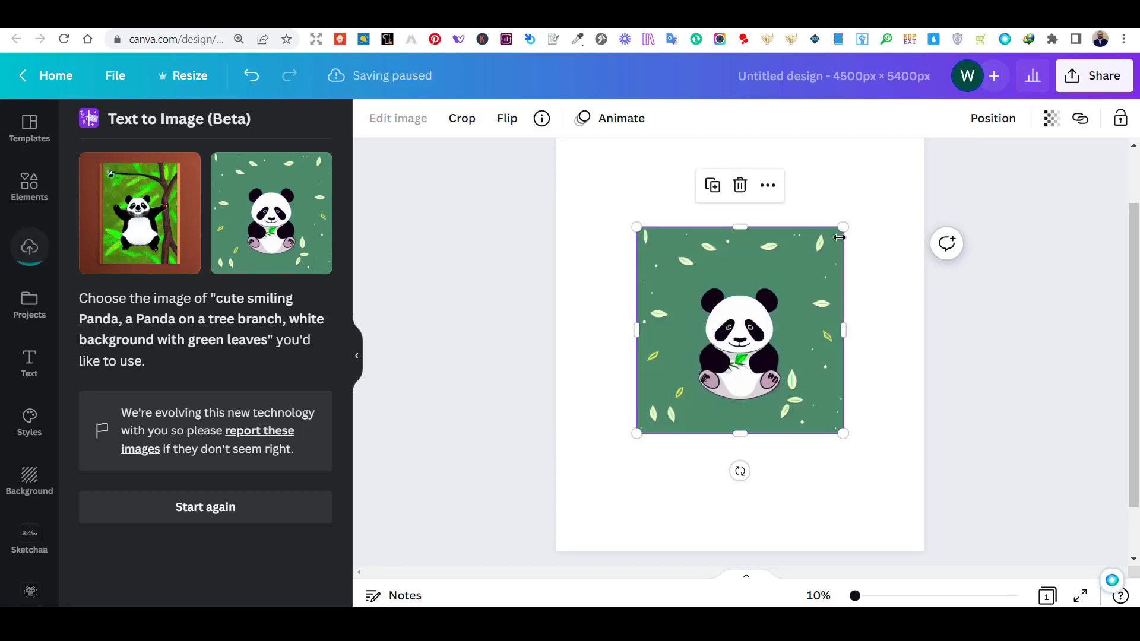
Step: Enlarge the panda image to the full page width and remove its background with Background Remover
drag(844, 227, 927, 142)
click(999, 361)
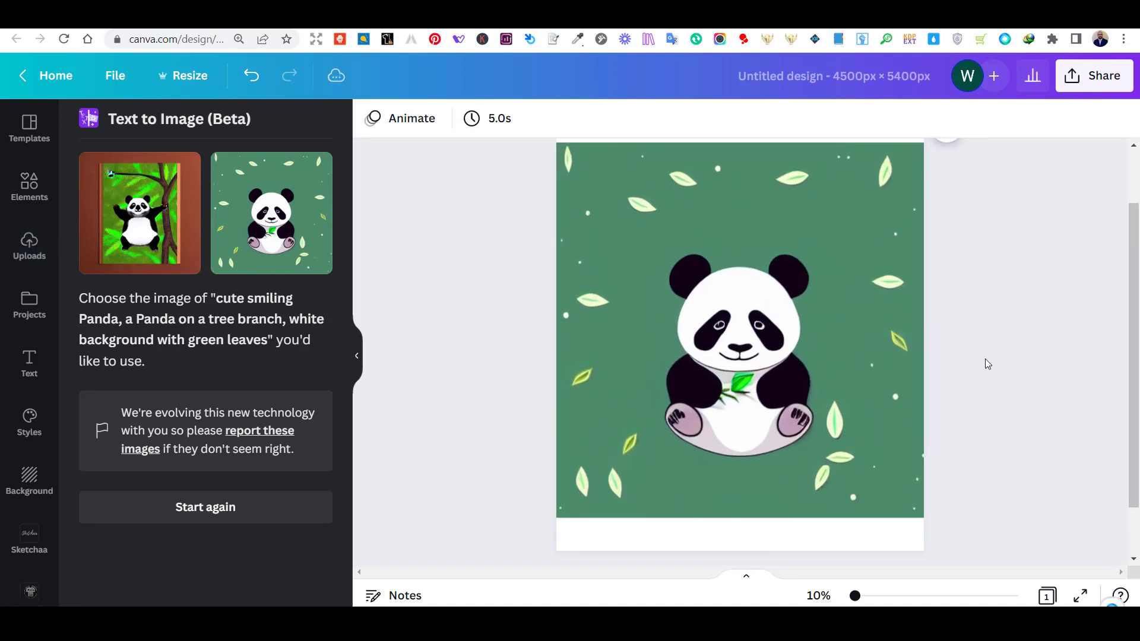
click(682, 323)
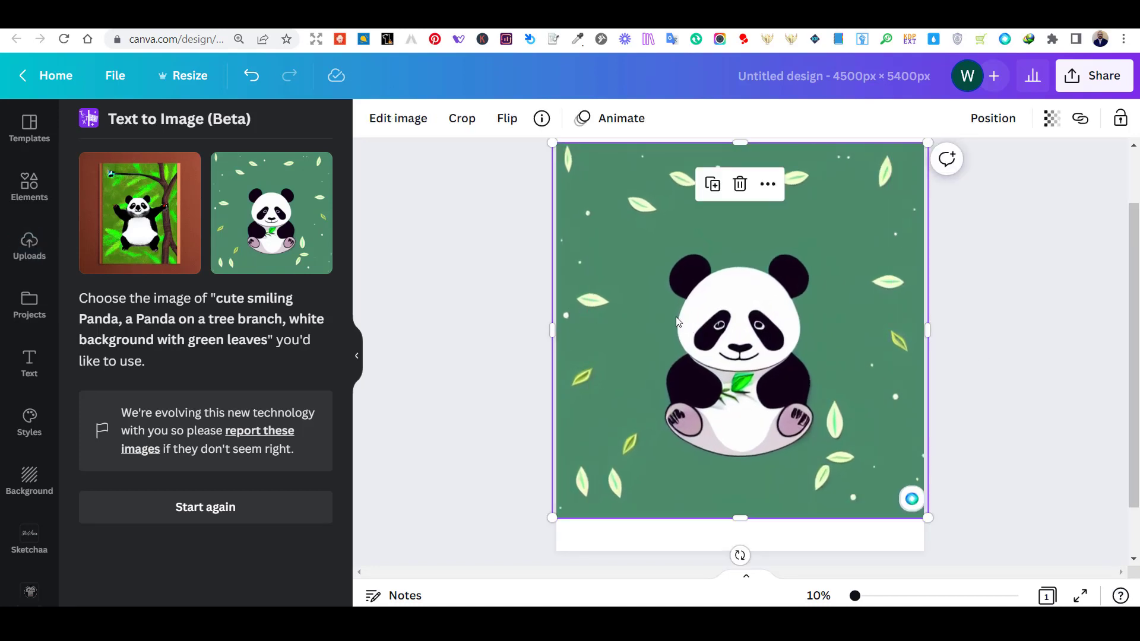
click(404, 121)
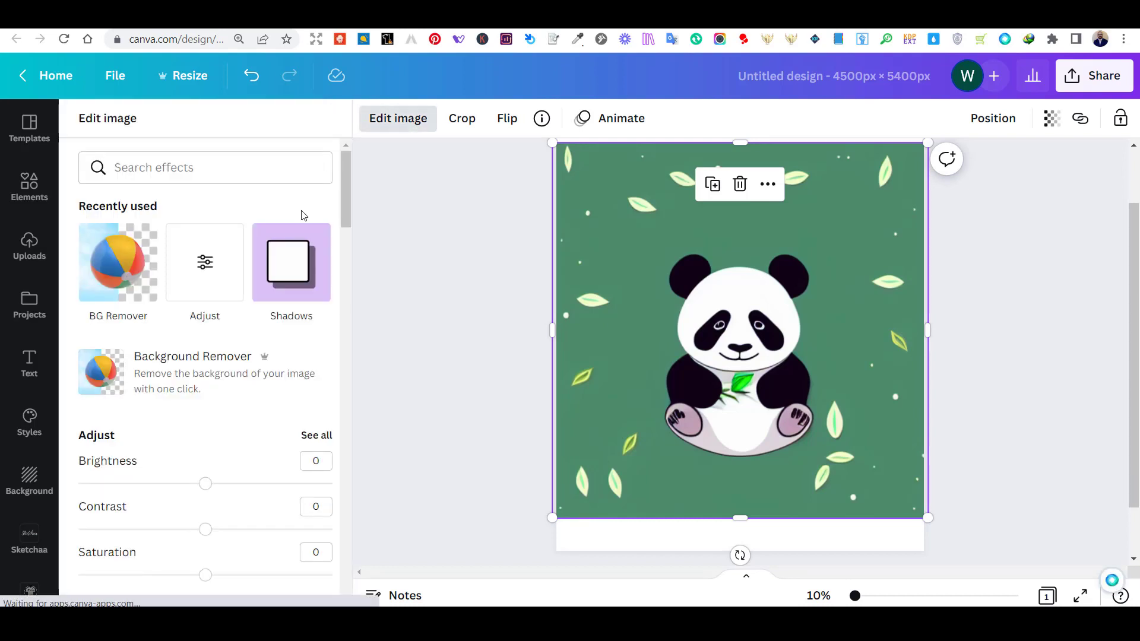
click(198, 367)
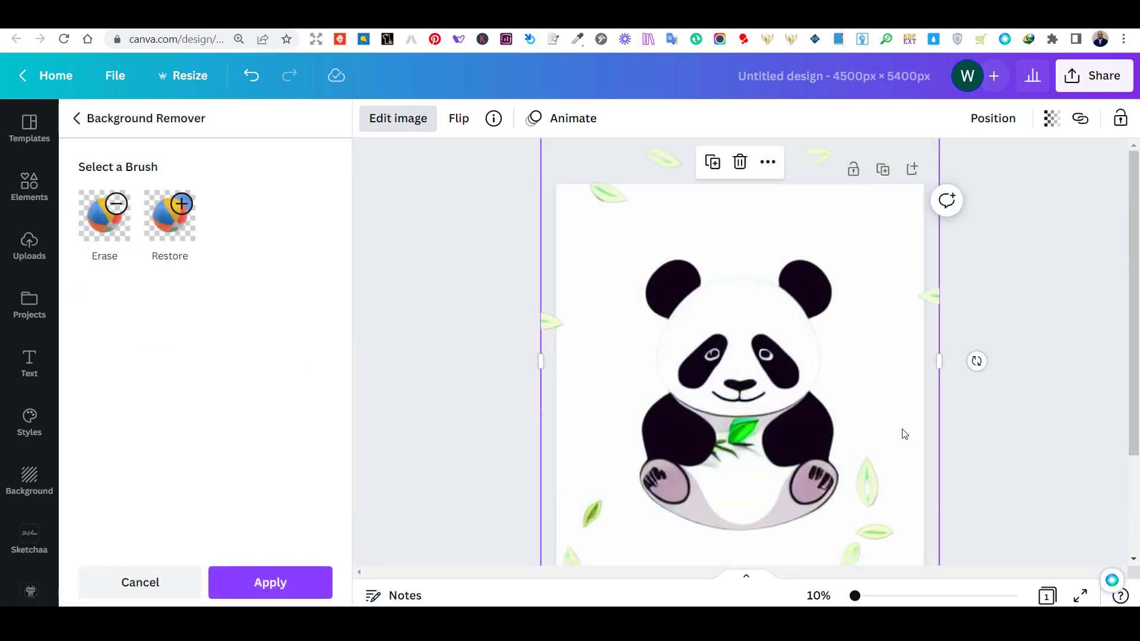
Step: Erase the leftover leaves around the panda with the Erase brush and finish the brush edit
mouse_move(642, 288)
mouse_down()
mouse_move(568, 233)
mouse_move(588, 390)
mouse_move(638, 532)
mouse_up()
scroll(590, 564, down, 3)
mouse_move(865, 414)
mouse_down()
mouse_move(807, 417)
mouse_move(841, 353)
mouse_move(839, 377)
mouse_move(915, 417)
mouse_up()
drag(882, 249, 895, 310)
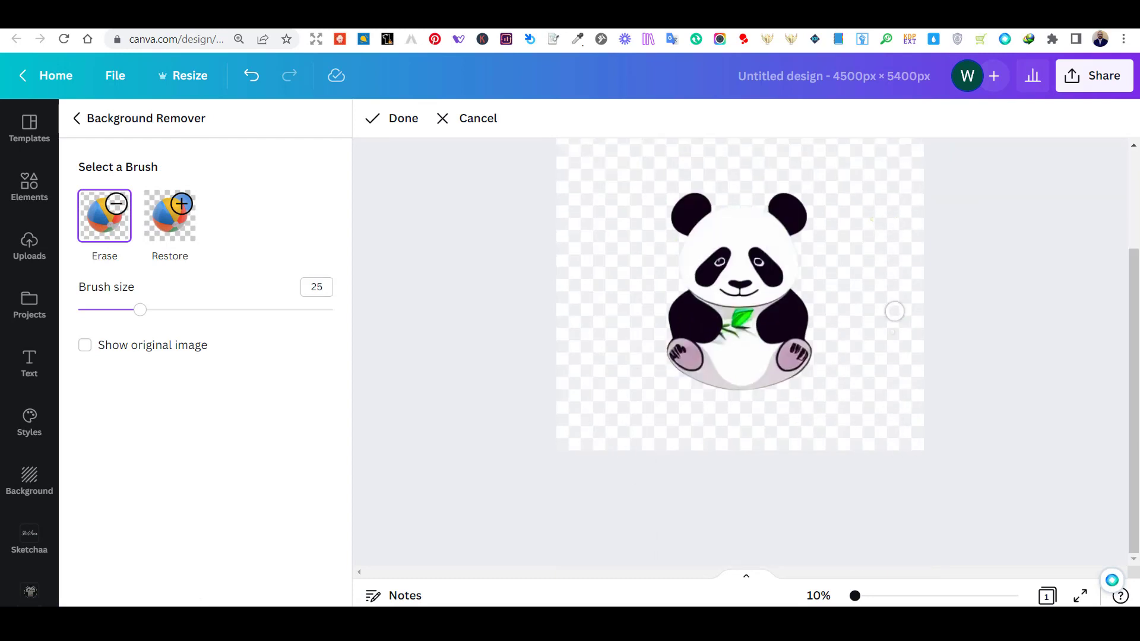
scroll(904, 359, up, 2)
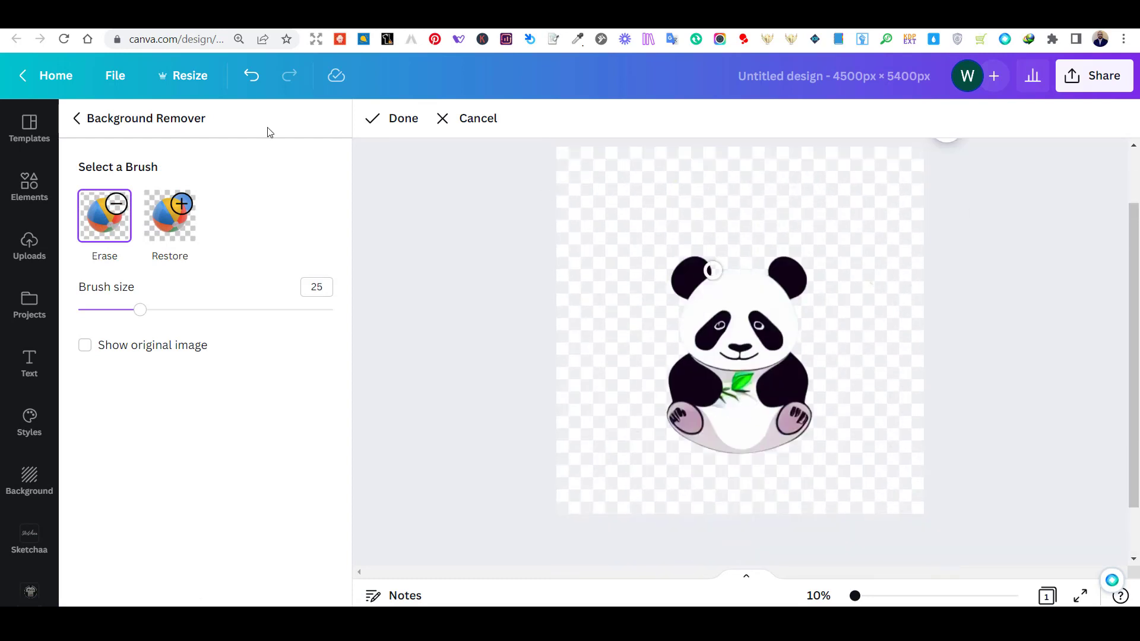
click(397, 119)
Step: Crop the panda image's sides, upper edge and lower edge close to the figure and reposition it on the page
scroll(415, 445, up, 2)
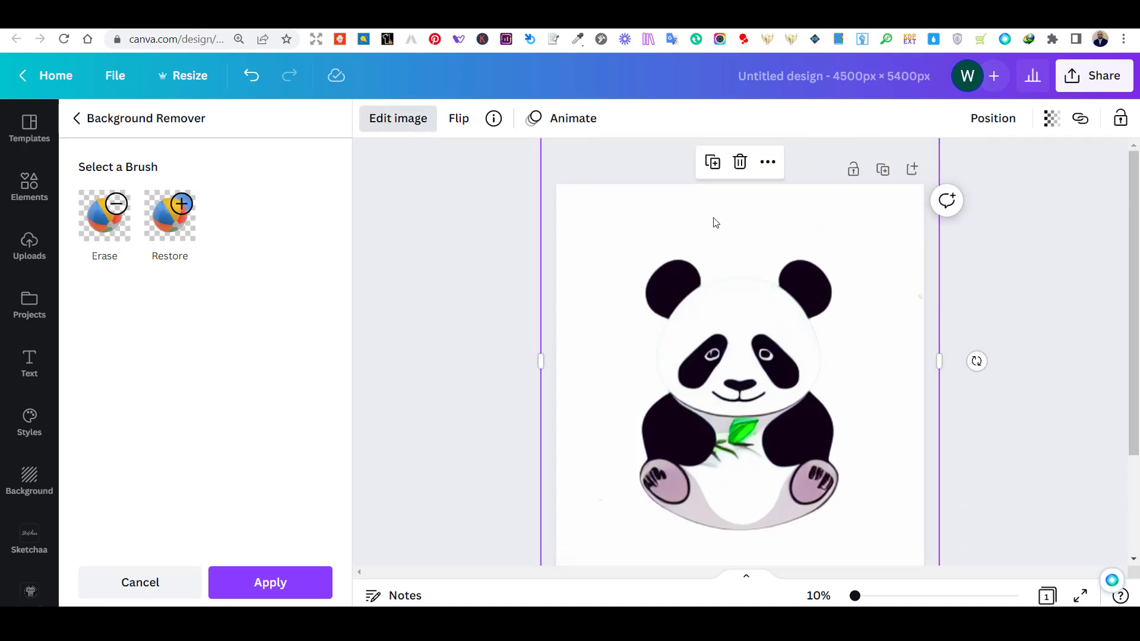
drag(842, 201, 848, 238)
drag(747, 153, 779, 272)
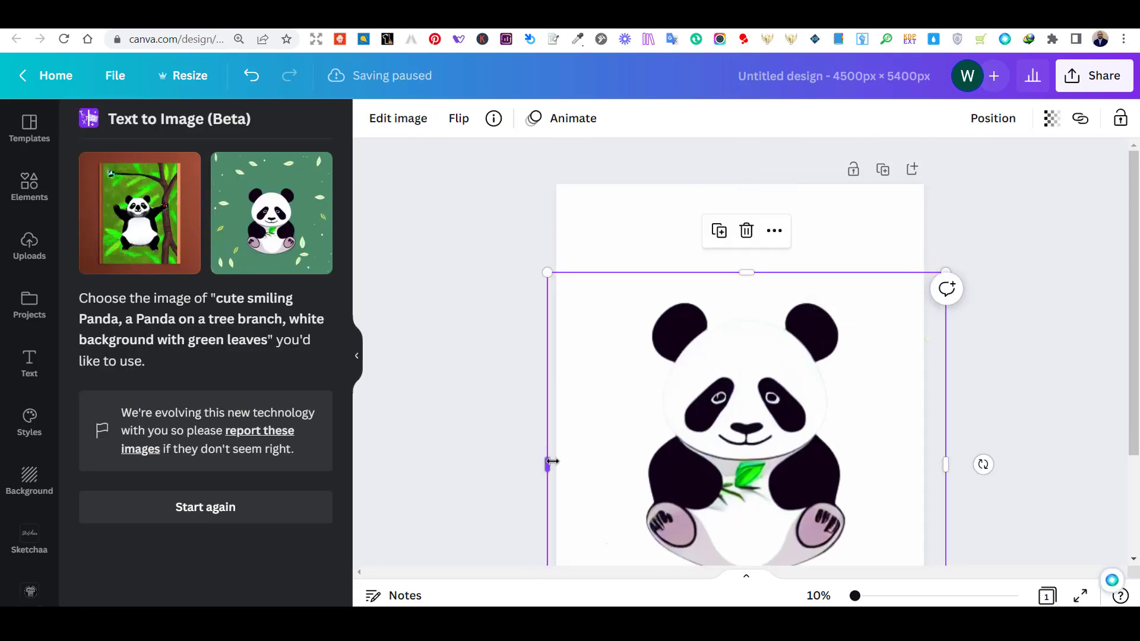
drag(548, 465, 619, 463)
drag(945, 464, 886, 463)
scroll(886, 463, down, 3)
drag(753, 520, 753, 458)
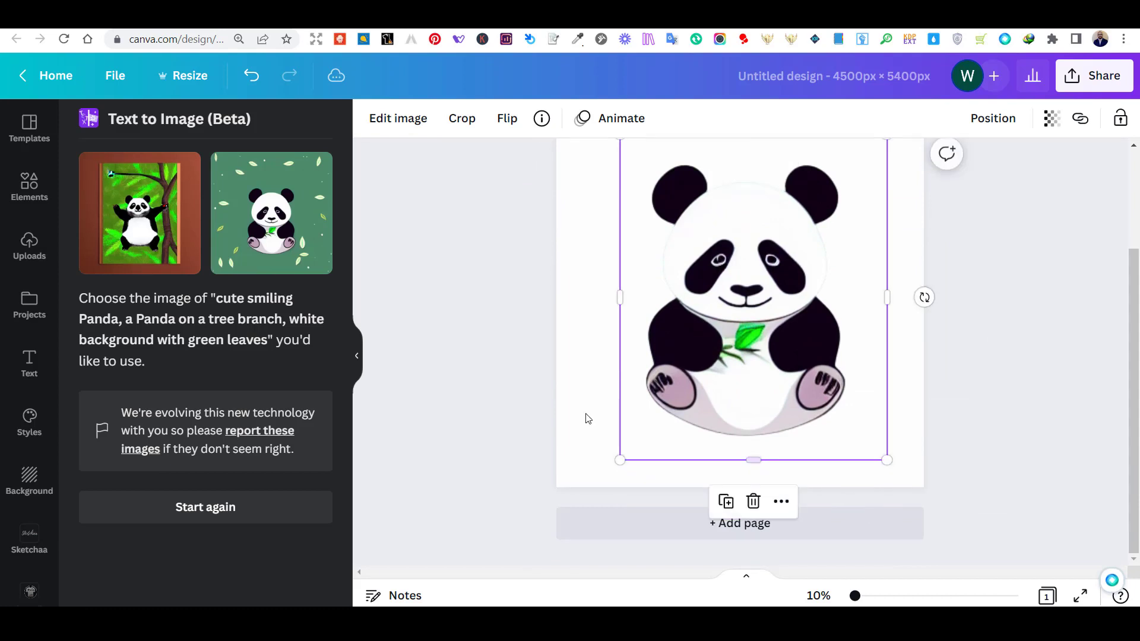
click(585, 418)
scroll(756, 173, up, 3)
drag(697, 288, 691, 267)
Step: Set the page background to the muted green from the photo colours
click(589, 226)
click(372, 118)
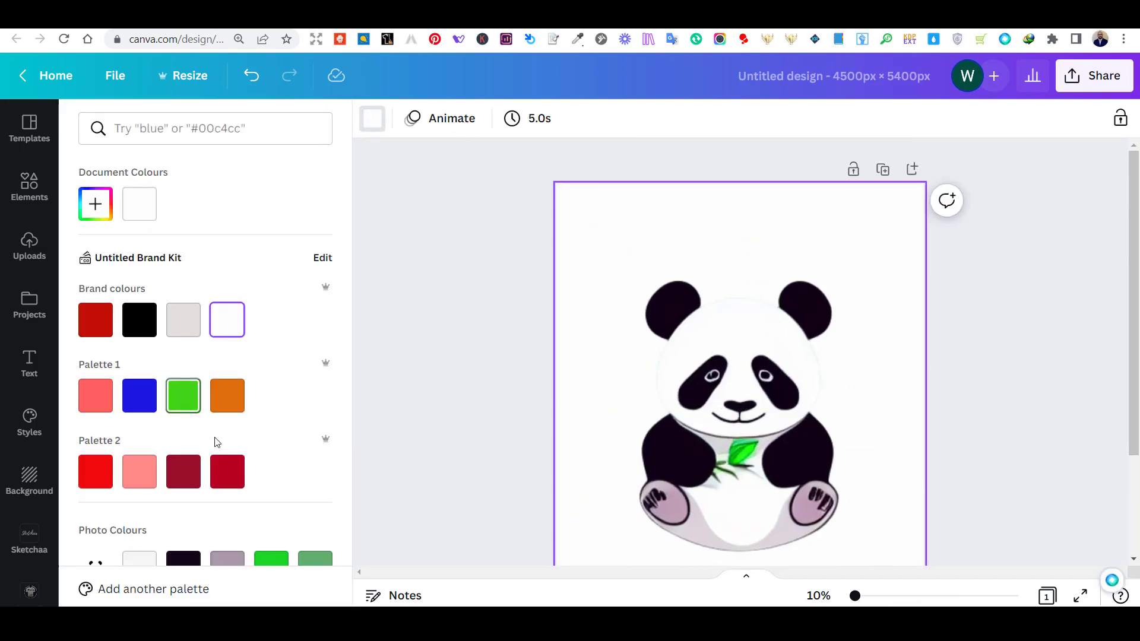
click(313, 558)
click(1007, 421)
Step: Enlarge the cropped panda image slightly from two opposite corners on the page
scroll(1007, 421, down, 1)
click(843, 452)
drag(881, 502, 896, 521)
drag(613, 175, 593, 150)
click(1031, 375)
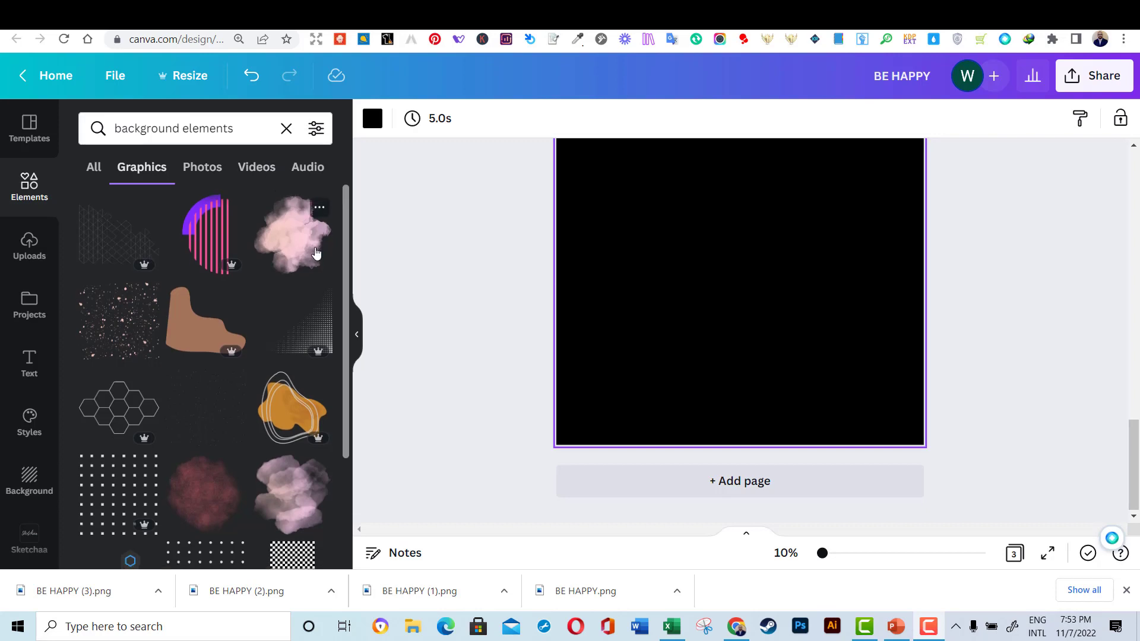
Step: Add the orange, yellow and blue hexagon graphic from the background elements results to the black page
scroll(316, 254, down, 1)
scroll(316, 254, down, 2)
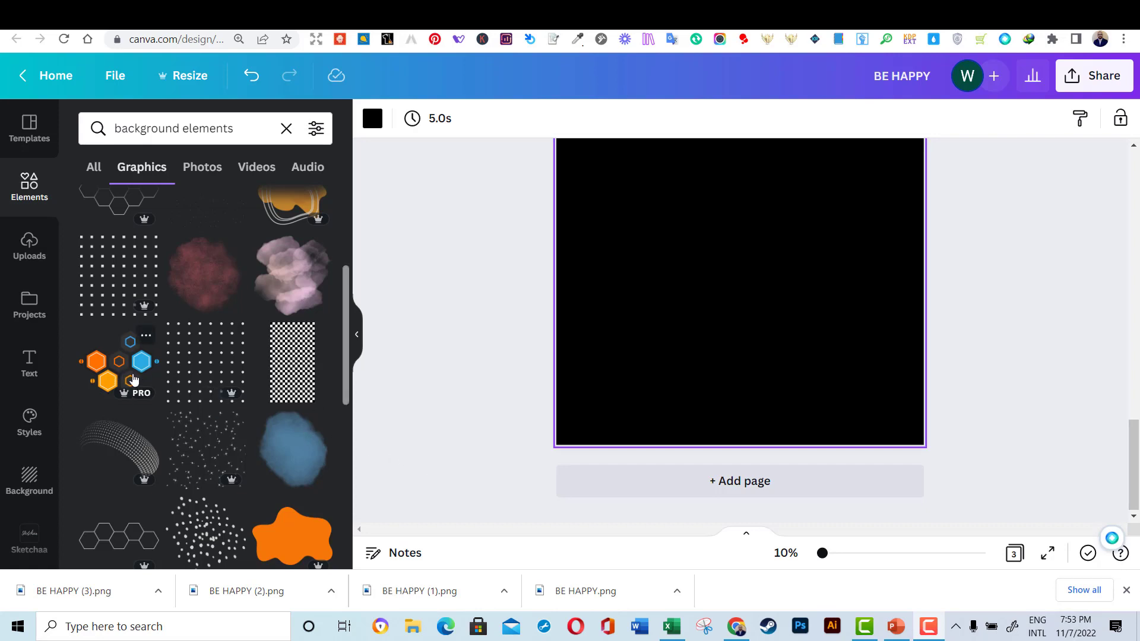
click(139, 380)
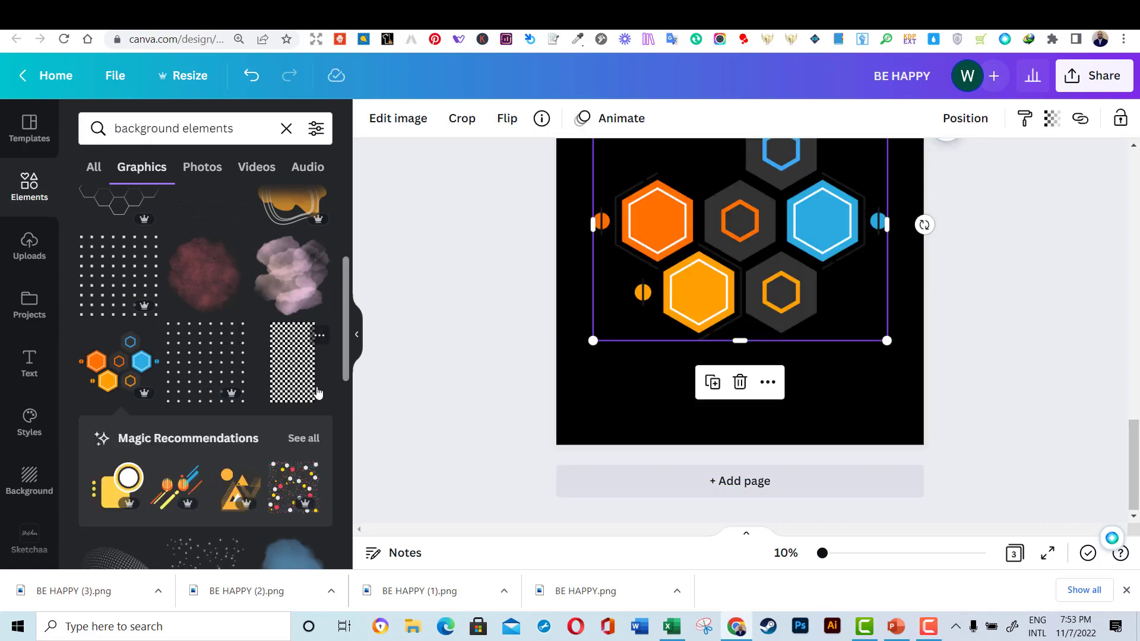
Step: Open all Magic Recommendations for the hexagon graphic and look through the matching graphics
scroll(682, 412, up, 1)
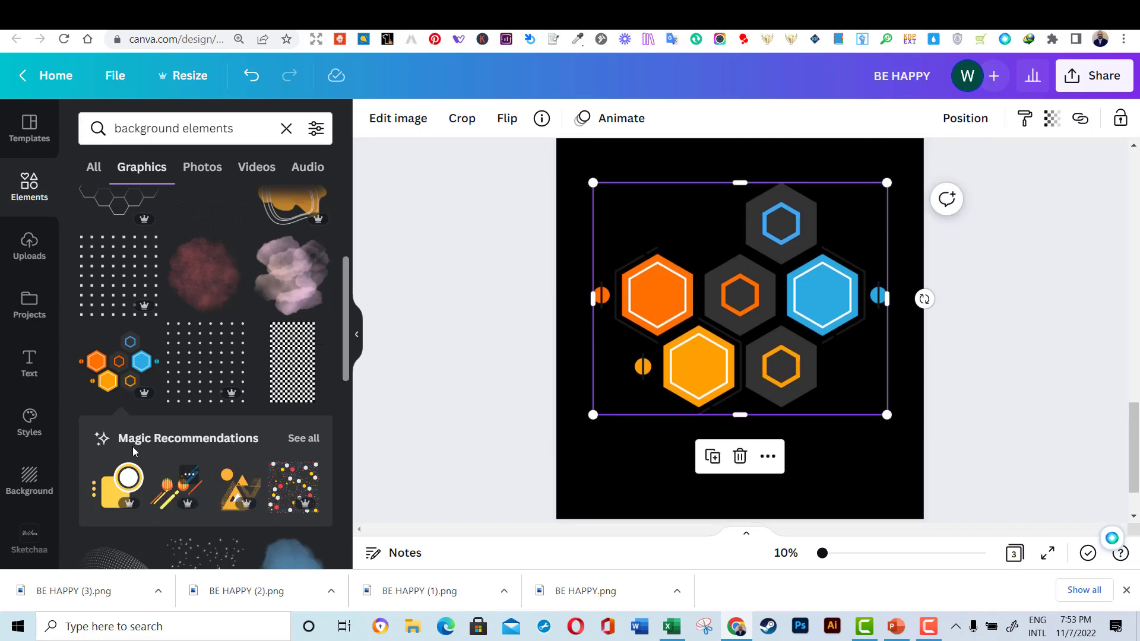
click(302, 441)
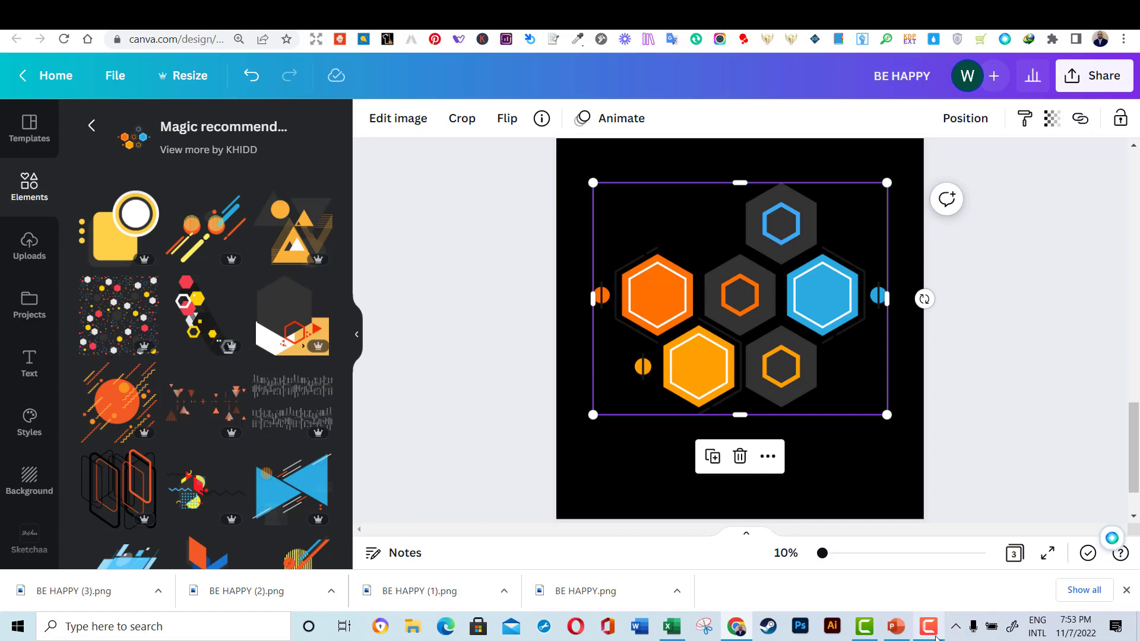
mouse_move(935, 637)
scroll(265, 398, down, 5)
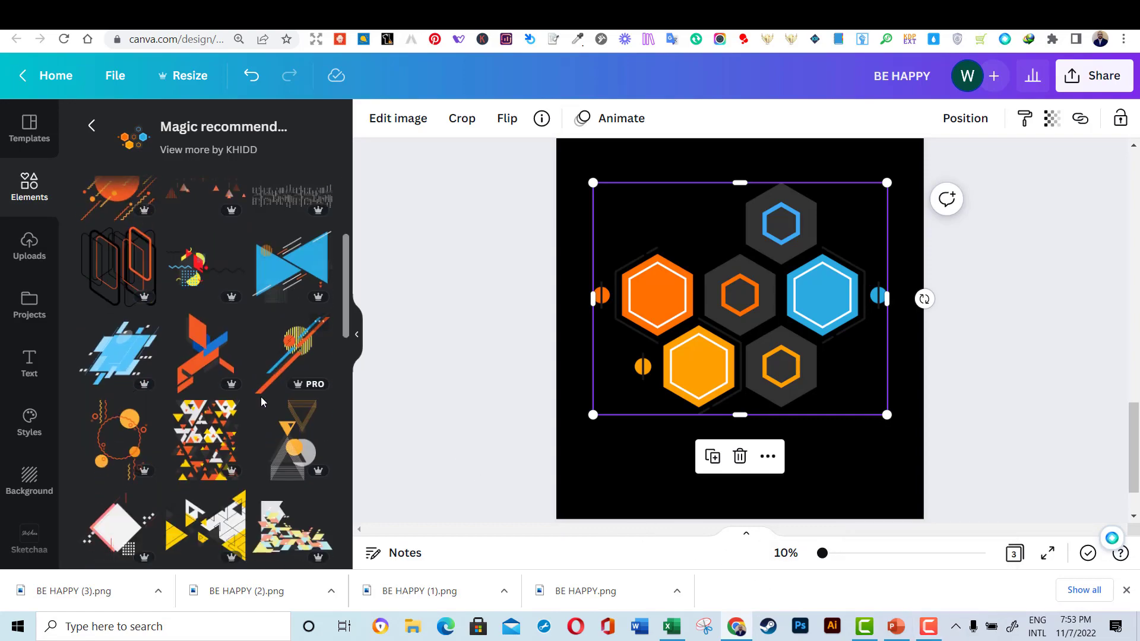
scroll(264, 397, down, 2)
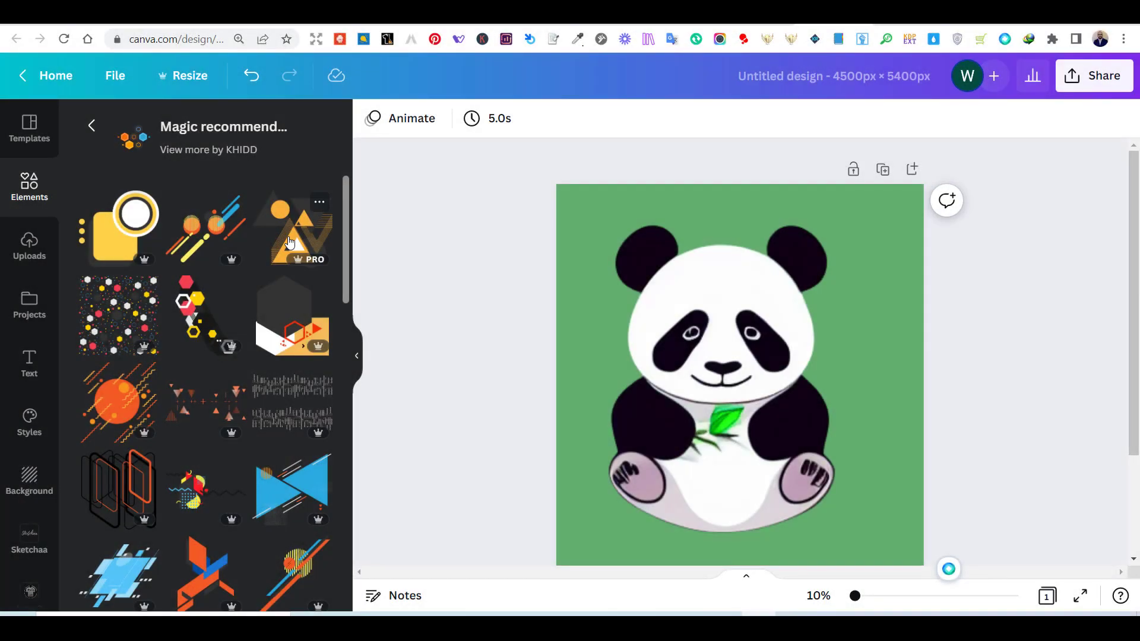
Step: Add the orange circle graphic with wavy lines, enlarge it to nearly the page width and send it behind the panda
click(118, 404)
drag(762, 392, 731, 343)
drag(860, 504, 897, 546)
click(966, 119)
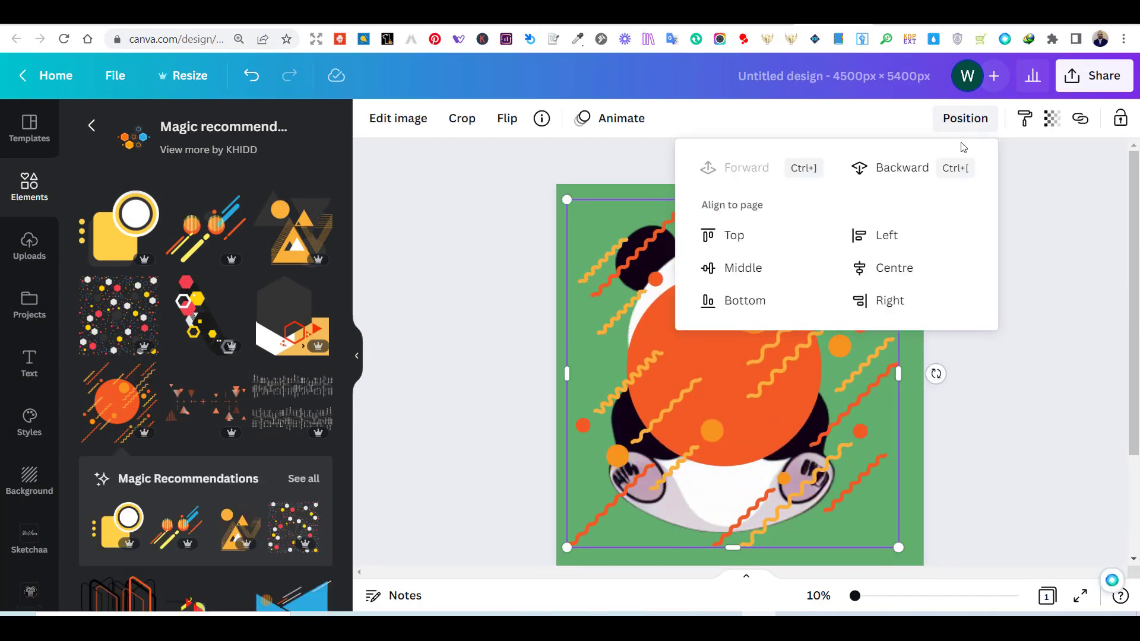
click(903, 167)
Step: Shrink the panda image slightly and centre it over the orange circle
click(745, 361)
drag(767, 385, 776, 395)
click(1004, 394)
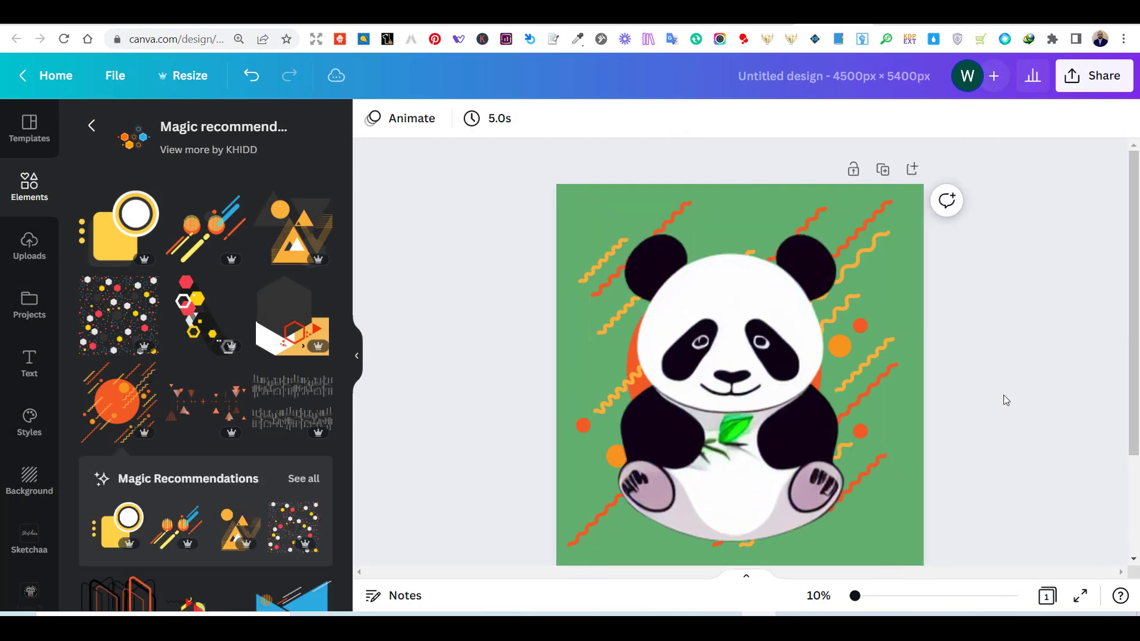
click(819, 333)
drag(893, 199, 851, 250)
drag(749, 402, 763, 373)
click(1024, 481)
Step: Add a heading text box to the page and set its font size to 100
click(29, 362)
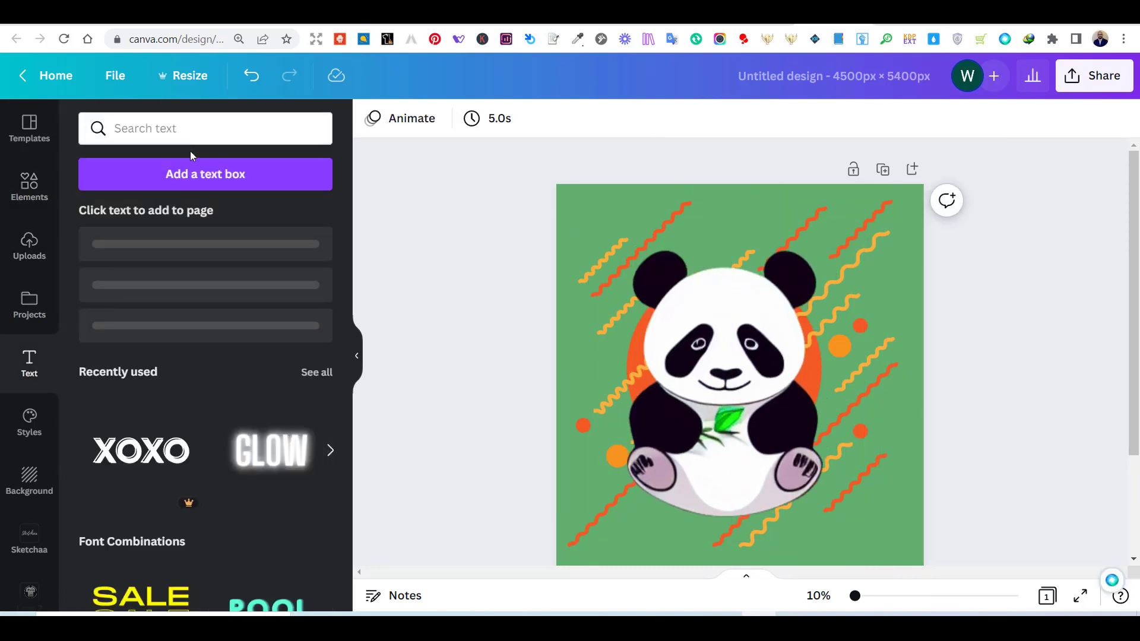
click(178, 251)
click(554, 118)
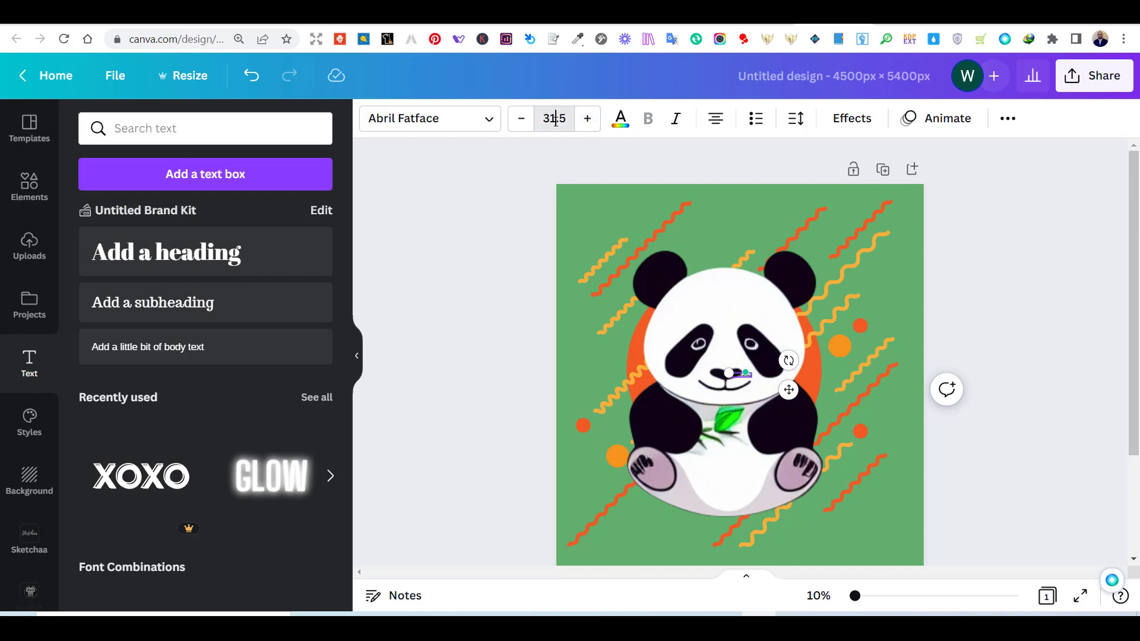
text(100)
key(Return)
Step: Enlarge the heading above the panda and replace its text with "BE HAPPY"
drag(705, 373, 615, 356)
drag(813, 386, 822, 221)
drag(624, 222, 557, 234)
triple_click(693, 205)
text(BE HAPPY)
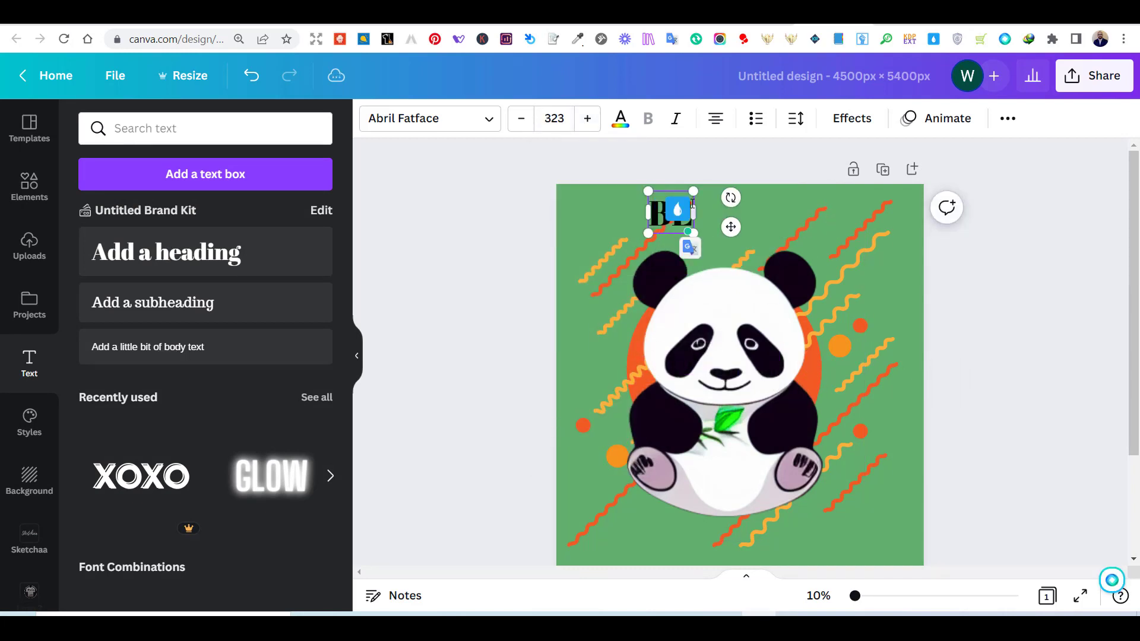
Step: Enlarge the BE HAPPY heading to span most of the page width and shift the panda slightly down
click(974, 249)
click(731, 217)
drag(756, 234, 886, 265)
click(962, 285)
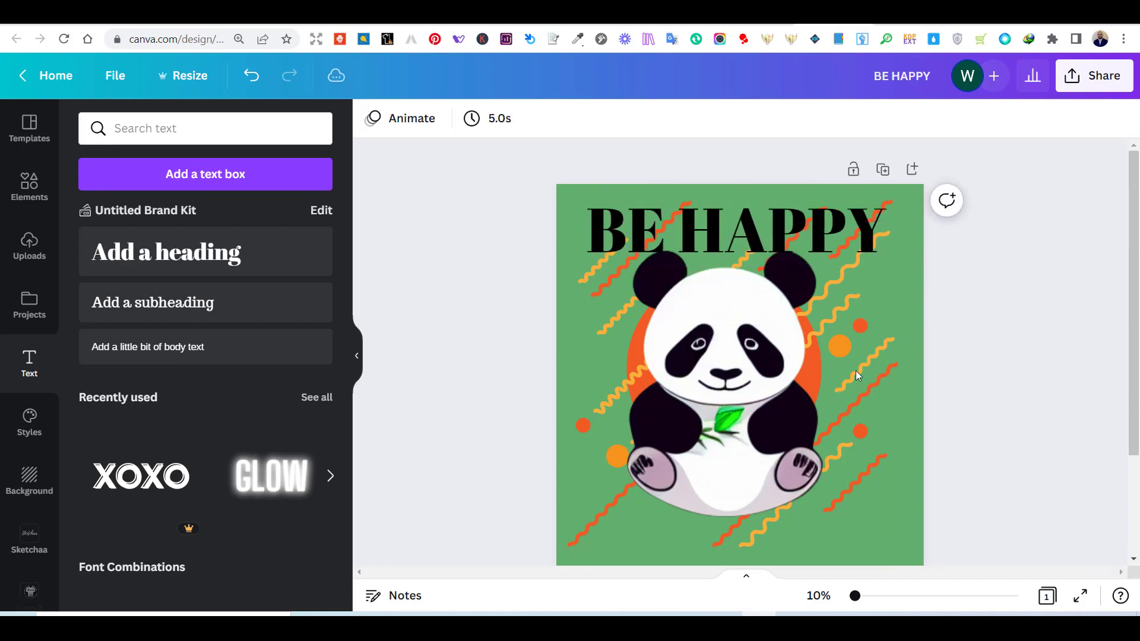
drag(646, 288, 653, 295)
click(603, 220)
drag(586, 186, 557, 179)
drag(695, 227, 714, 224)
Step: Set the BE HAPPY heading in the Awesome Lathus… font and colour it dark red from the brand colours
click(487, 122)
click(150, 281)
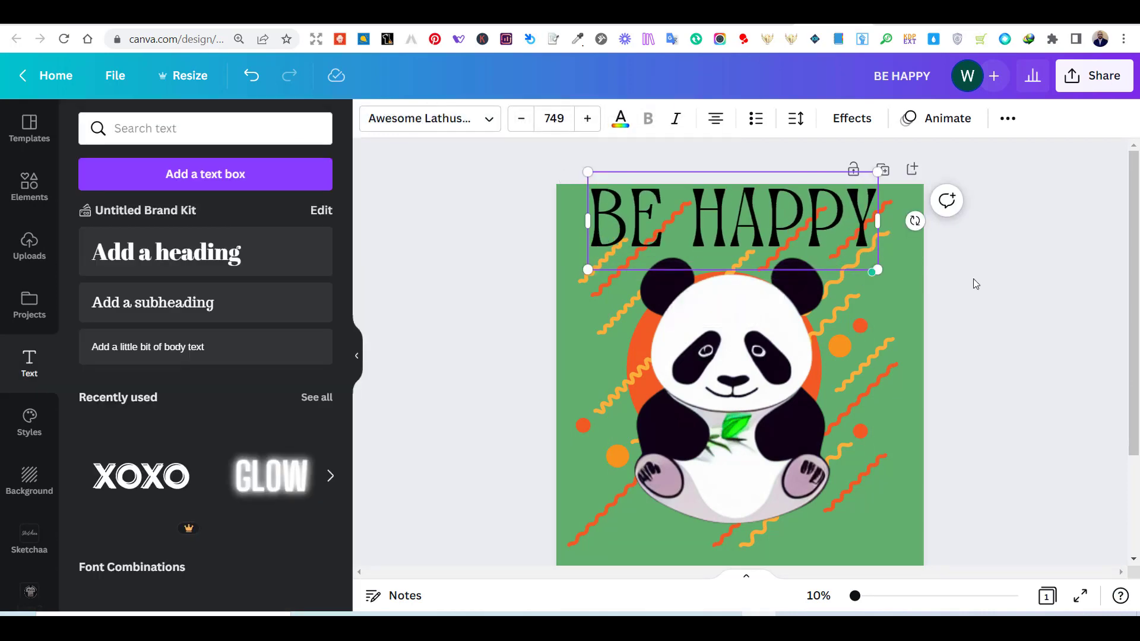
drag(754, 212, 753, 219)
click(620, 118)
click(93, 319)
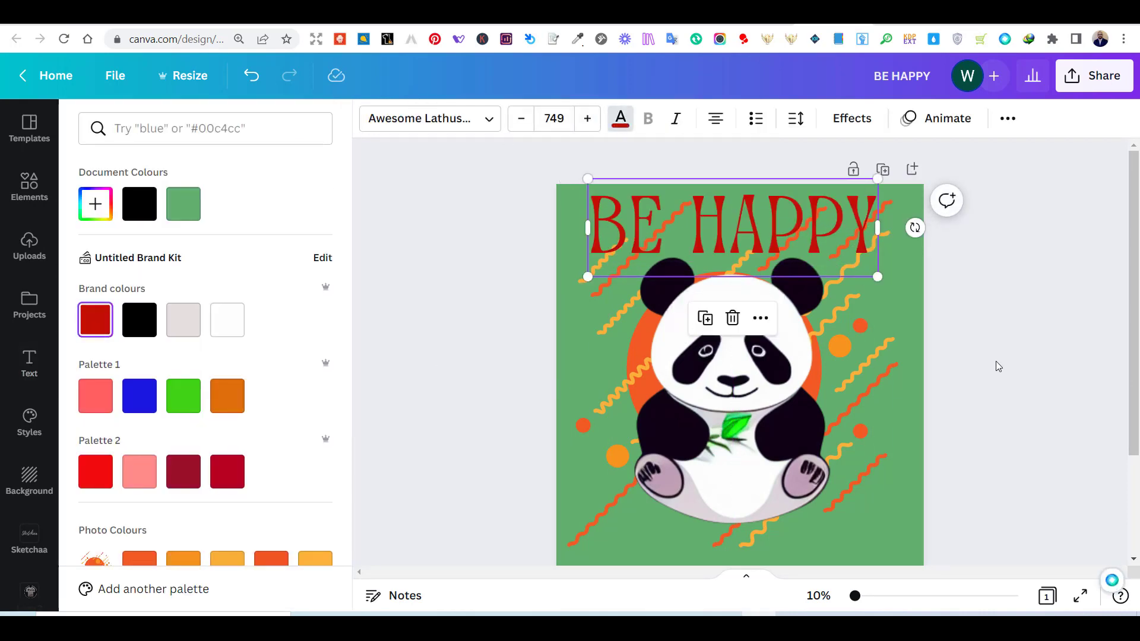
Step: Shrink the orange circle graphic from its corners and centre the BE HAPPY heading on the page
click(834, 397)
click(834, 397)
drag(860, 271, 860, 271)
drag(594, 356, 619, 343)
click(1022, 325)
drag(824, 228, 834, 229)
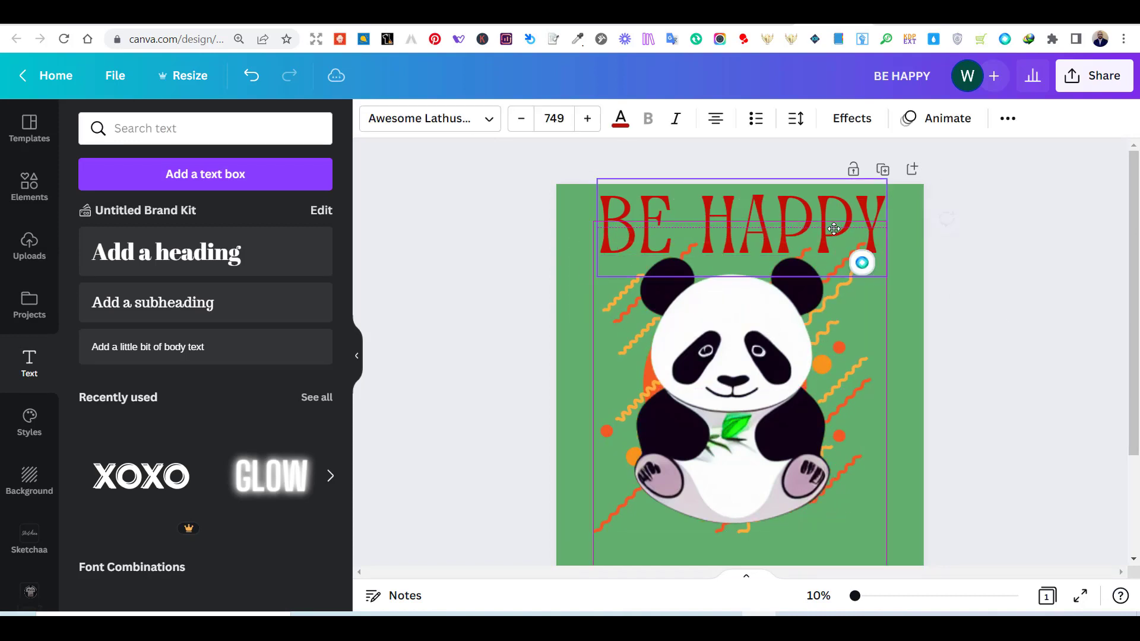
Step: Set the page background to the black brand colour
click(891, 424)
click(368, 118)
click(139, 321)
click(987, 380)
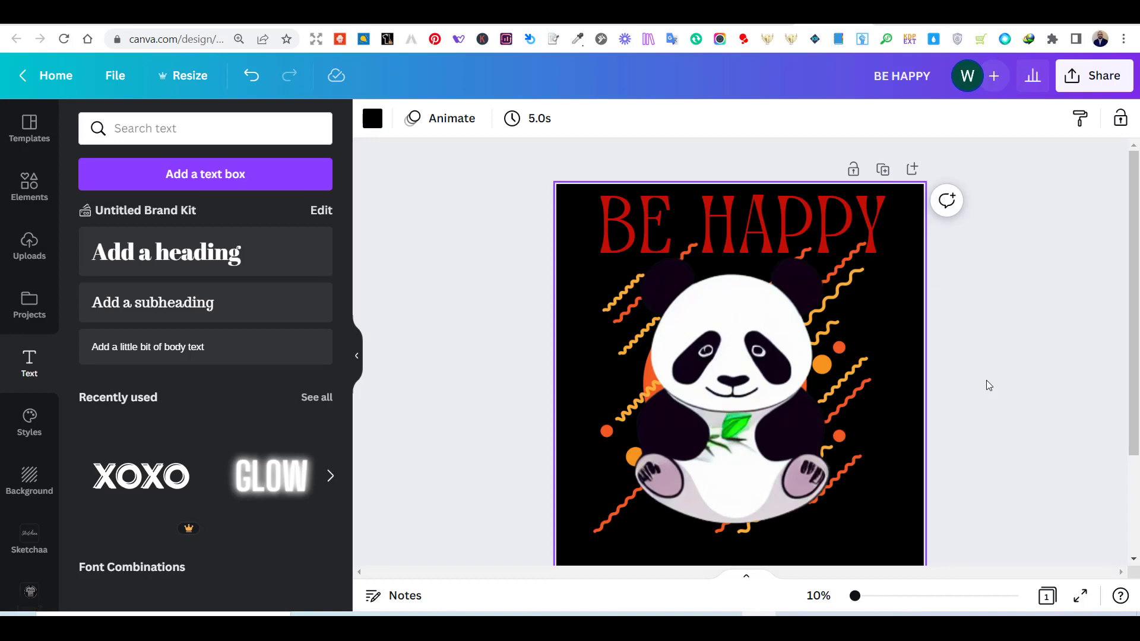
Step: Change the page background to the white brand colour
click(373, 119)
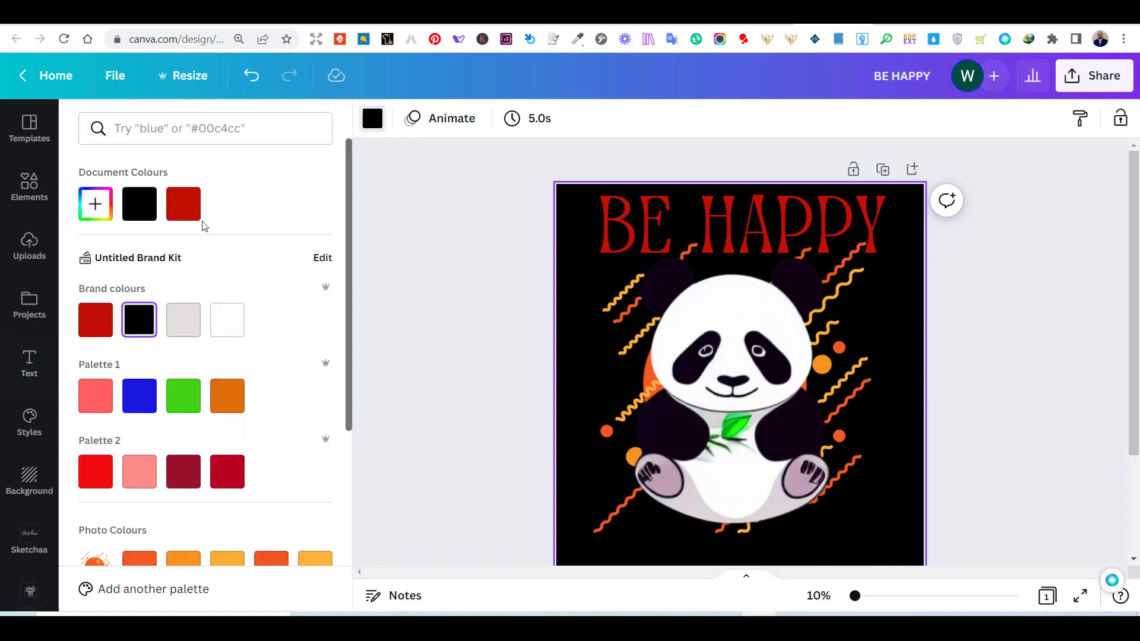
click(227, 320)
click(1051, 408)
Step: Duplicate the BE HAPPY heading below the panda and change the copy's text to "Like A Panda"
click(724, 228)
alt+drag(724, 229, 725, 549)
scroll(827, 454, down, 3)
double_click(789, 422)
text(LIKE A Panda)
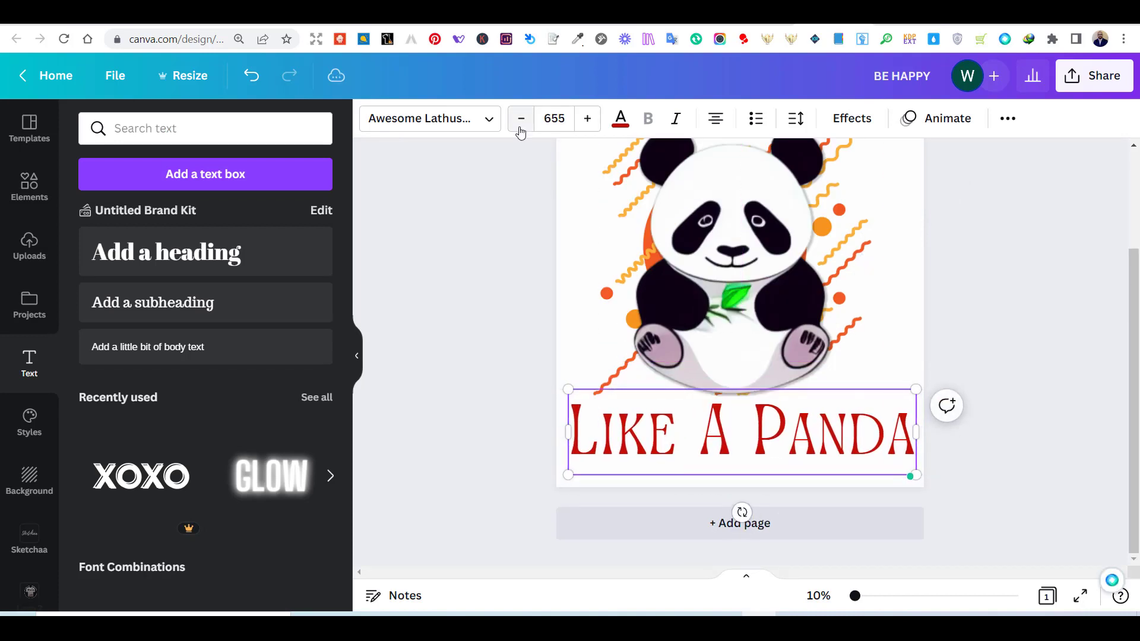
Step: Set the "Like A Panda" text in the Sunday font and fit it below the panda
click(471, 120)
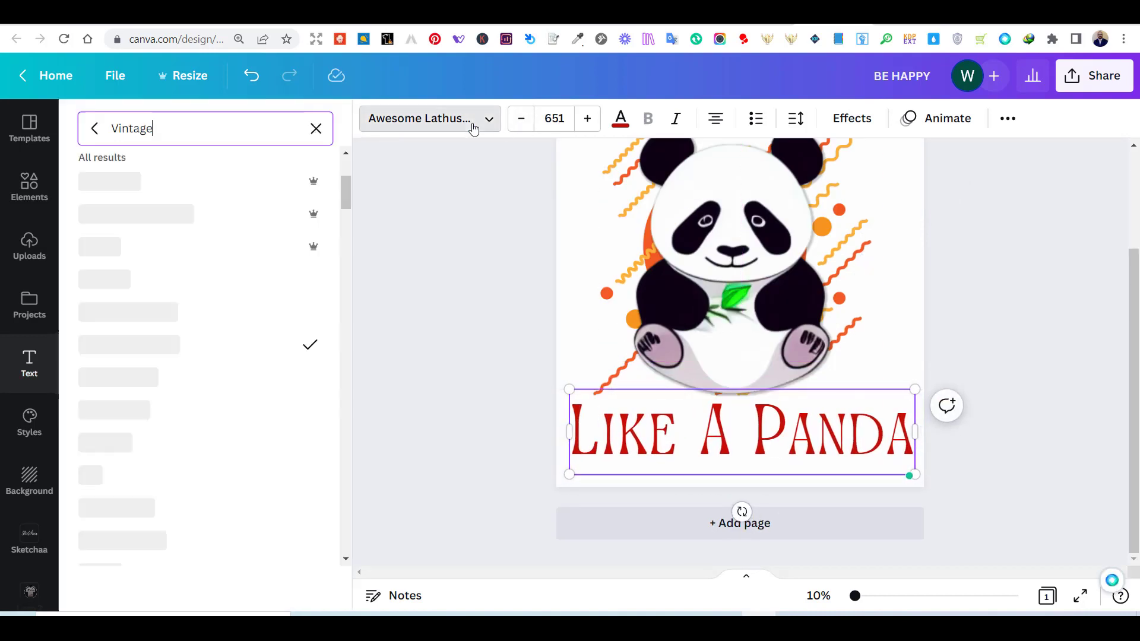
click(123, 132)
click(131, 171)
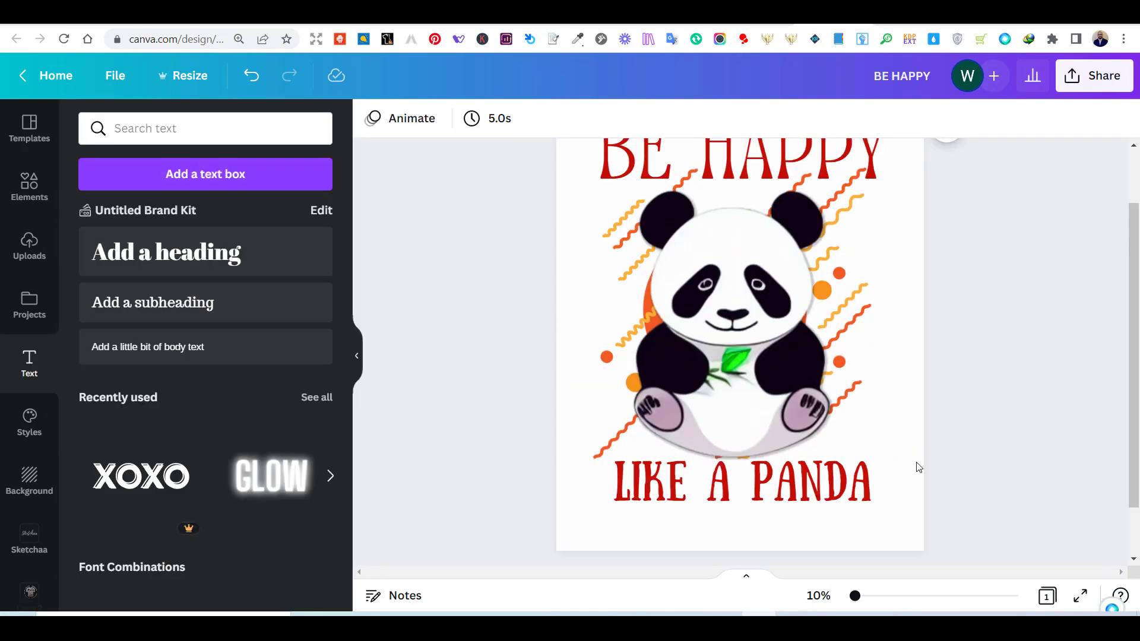
click(918, 467)
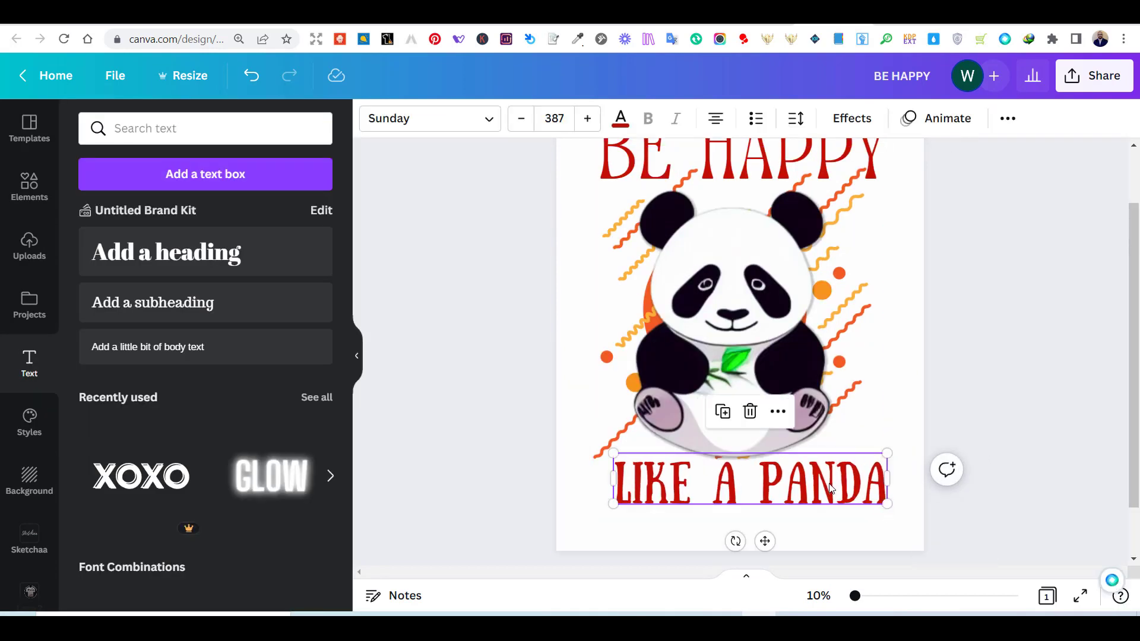
click(1035, 386)
scroll(855, 396, up, 2)
Step: Search the graphics elements for "palms"
click(149, 128)
click(29, 187)
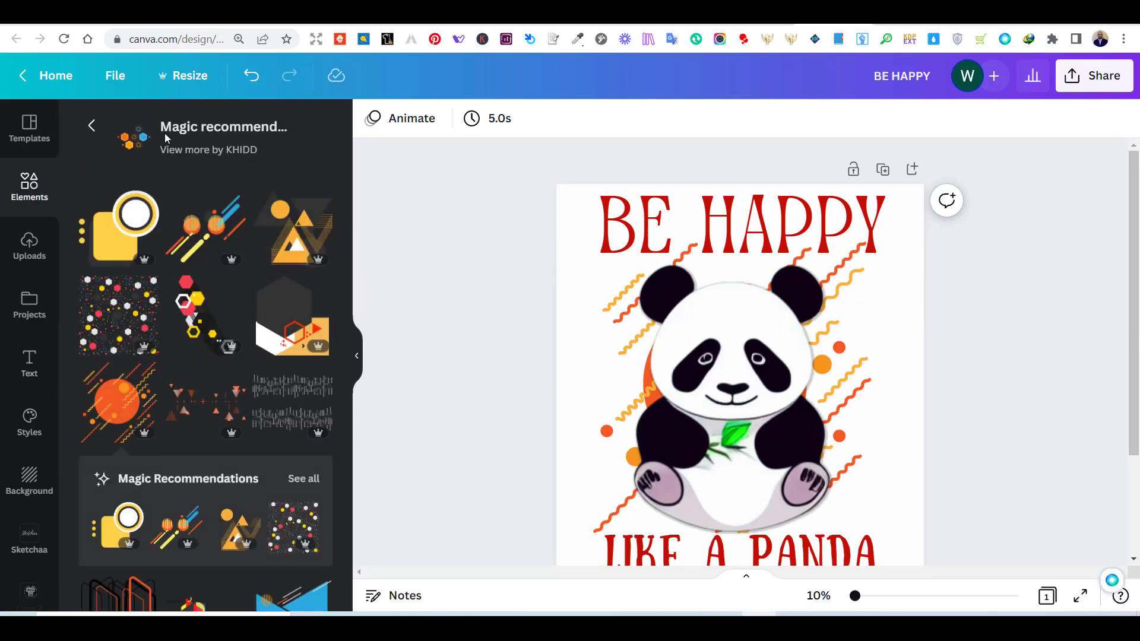
click(165, 128)
text(palms)
key(Return)
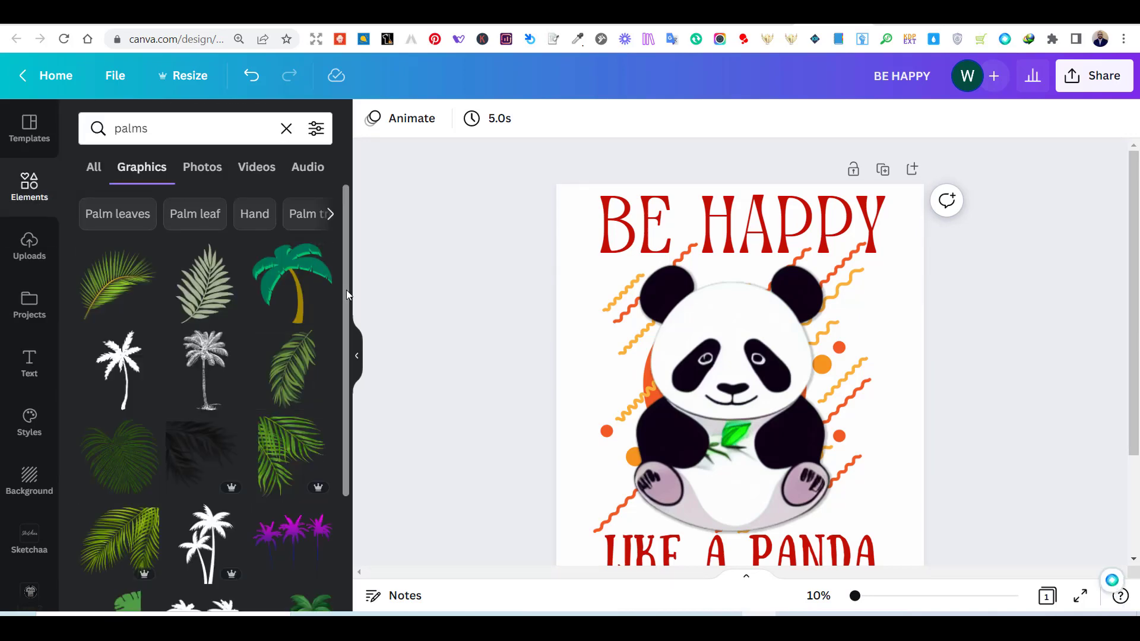
Step: Add the dark green palm tree graphic, enlarge it and place it behind the panda's left side below the heading
click(260, 302)
drag(818, 478, 872, 535)
drag(754, 368, 632, 289)
drag(749, 456, 799, 504)
drag(673, 314, 657, 276)
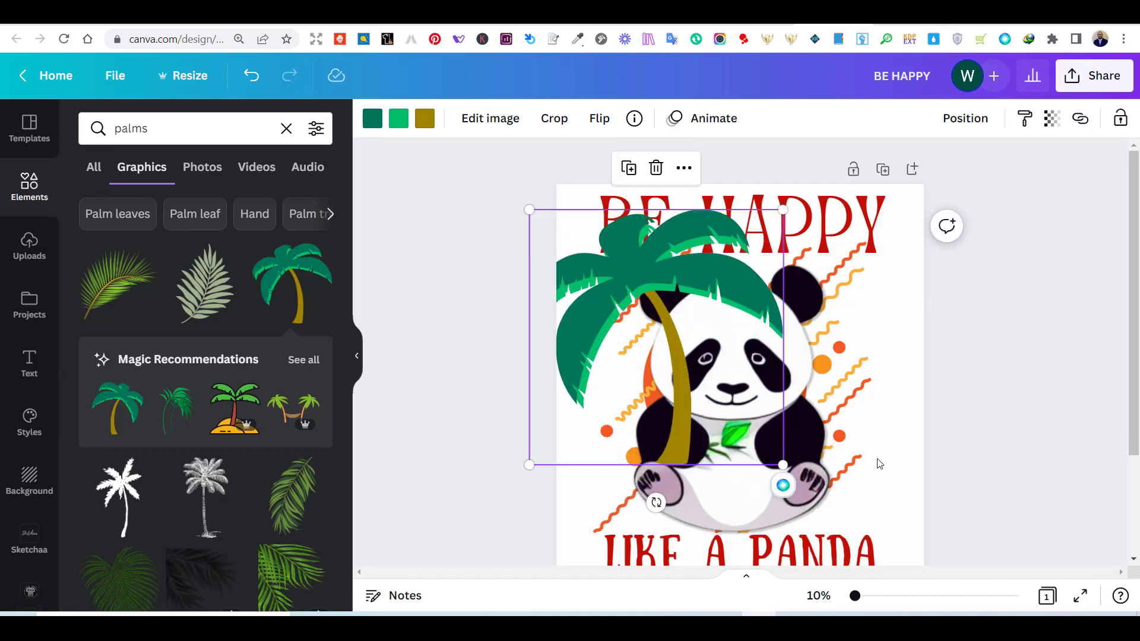
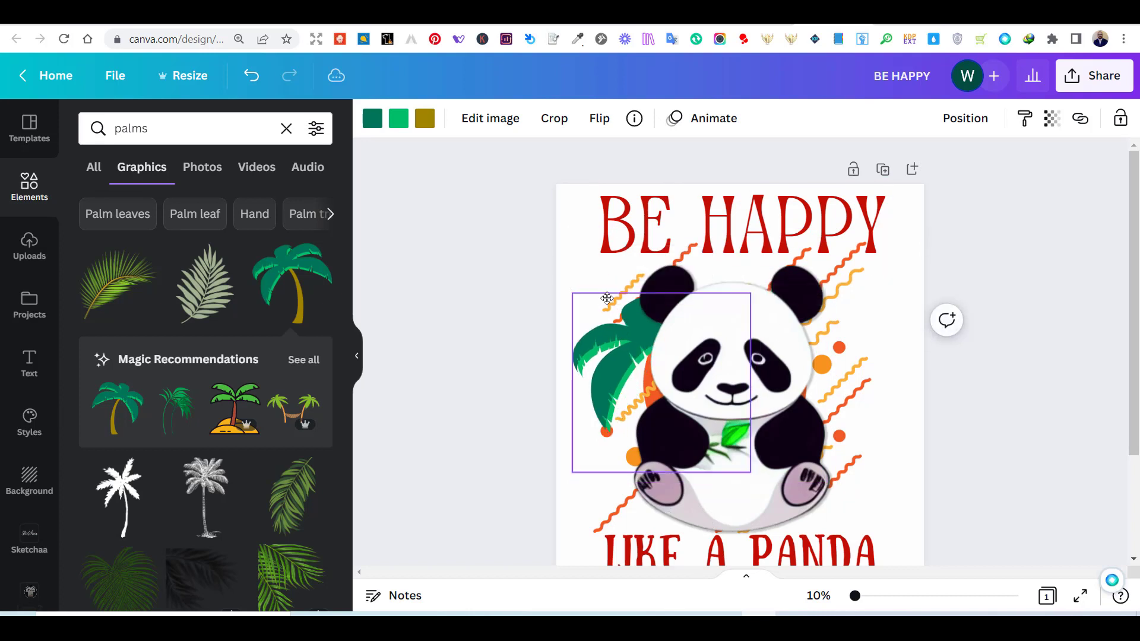
click(1023, 453)
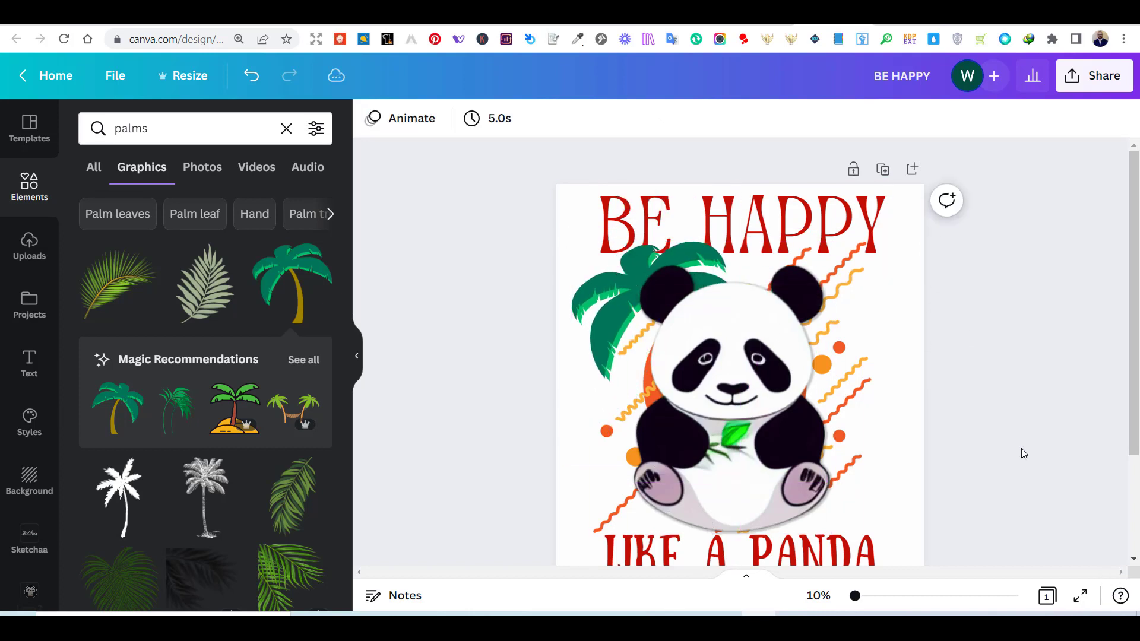
Step: Add the two palm trees with hammock graphic, enlarge it across the page width and place it behind the panda
click(288, 409)
drag(814, 343, 955, 285)
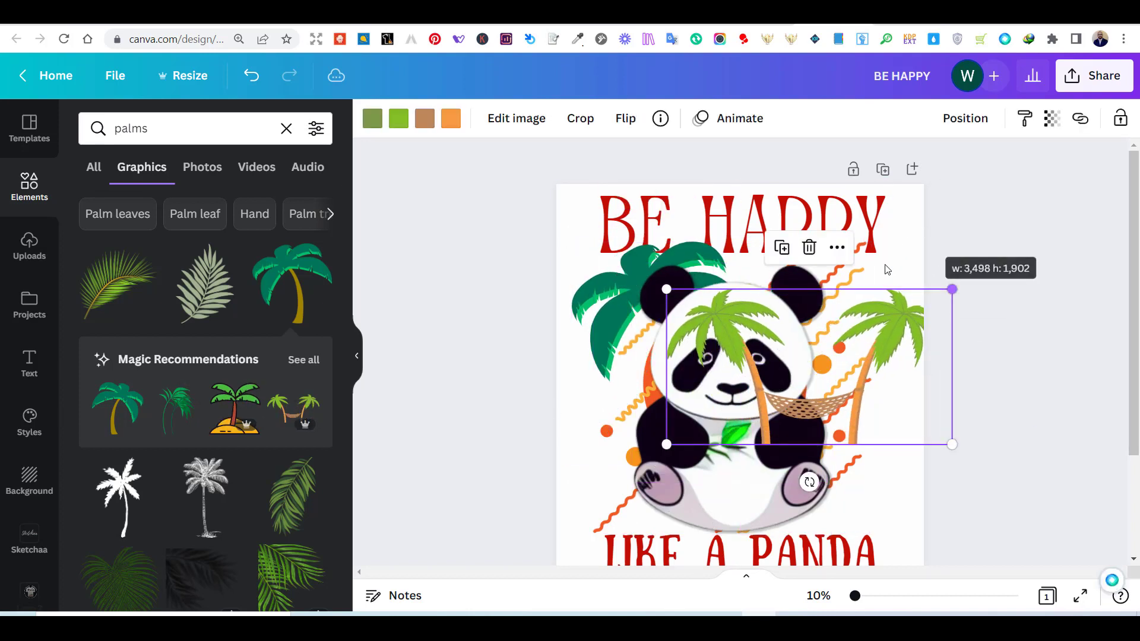
click(1020, 372)
scroll(1019, 373, down, 2)
scroll(1019, 374, up, 2)
click(863, 411)
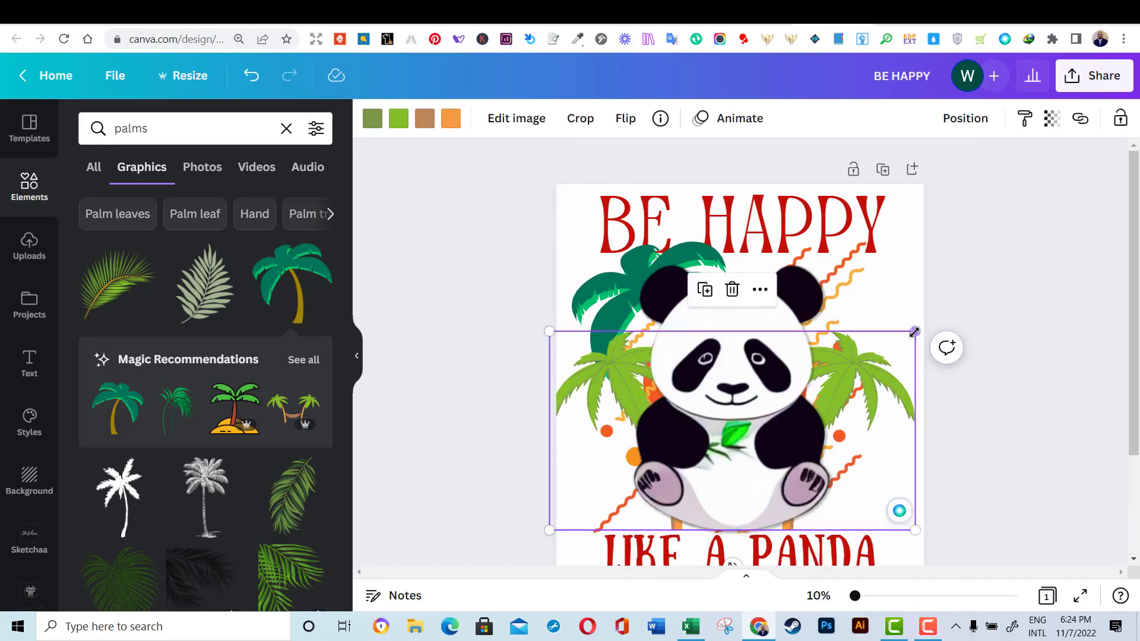
Step: Shrink the hammock palms to fit the page and duplicate the orange circle graphic to widen the wavy lines behind the panda
mouse_move(924, 320)
mouse_down()
mouse_move(909, 328)
mouse_move(893, 303)
mouse_move(809, 288)
mouse_up()
click(1026, 279)
click(920, 301)
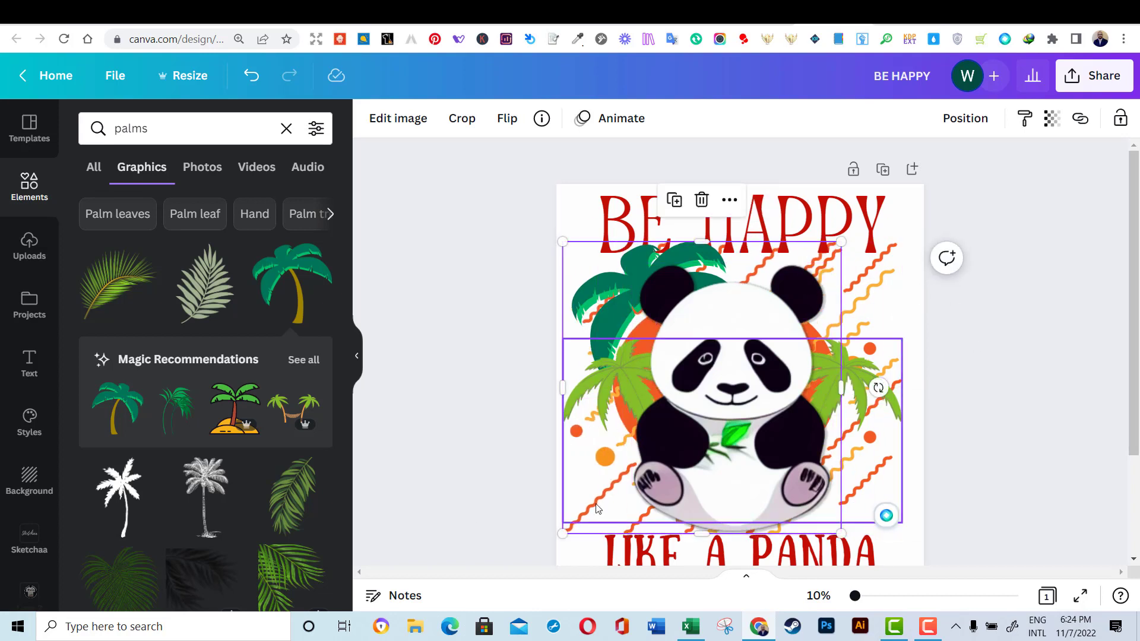
Step: Try flipping one copy of the orange circle graphic horizontally
click(509, 127)
click(532, 160)
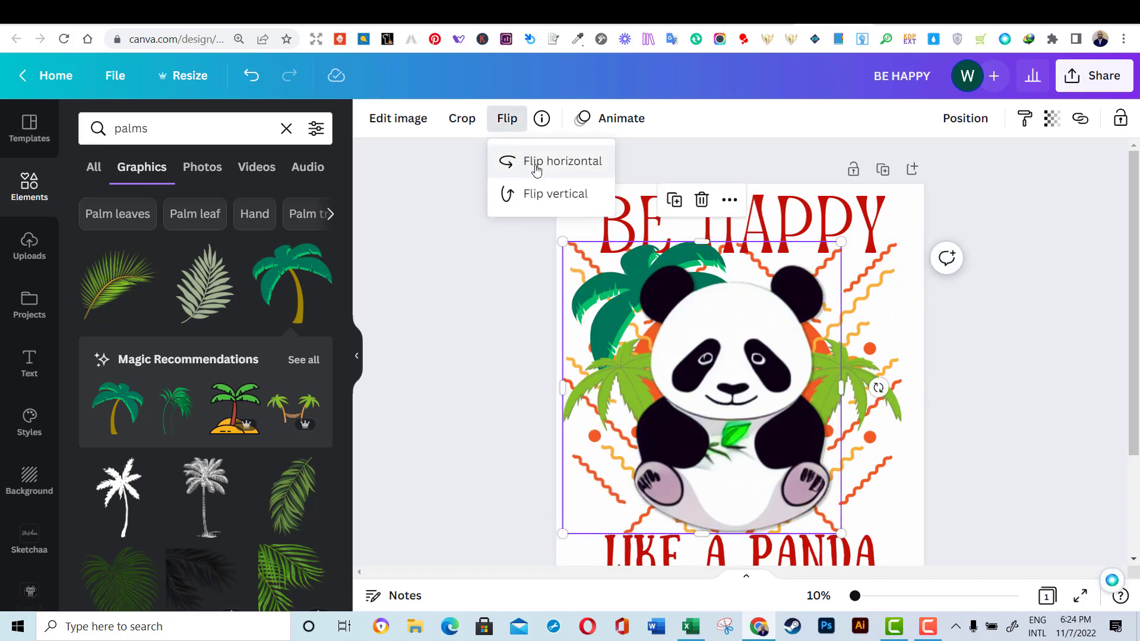
click(1020, 344)
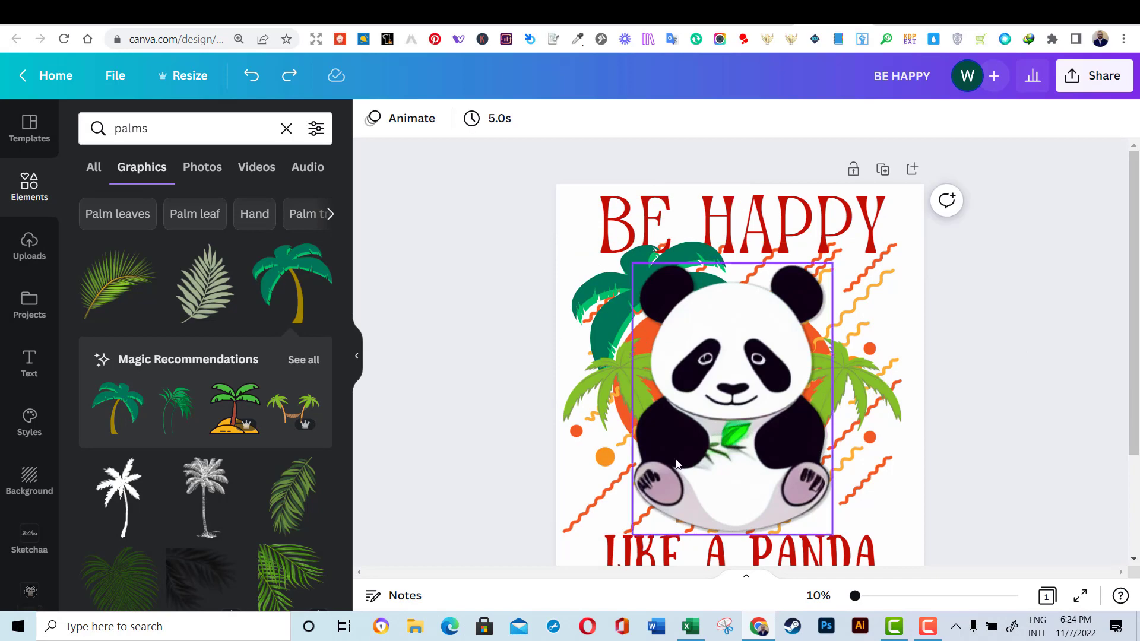
Step: Move the dark green palm out past the left page edge and crop the hammock graphic down to its left palm tree
click(624, 294)
drag(624, 293, 596, 293)
click(891, 409)
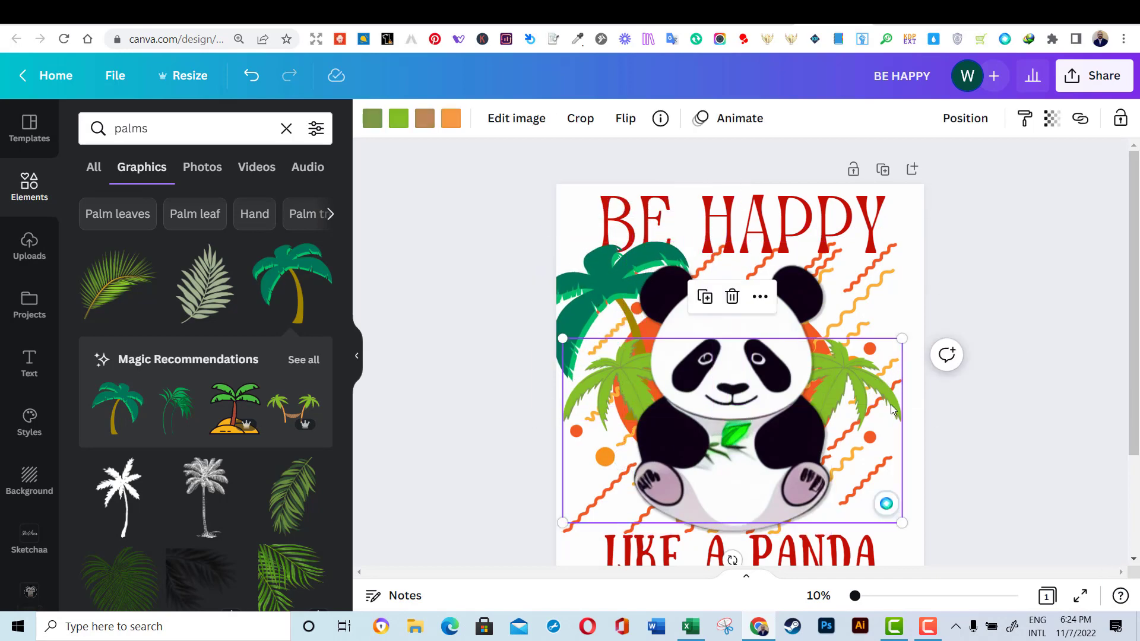
click(580, 118)
drag(902, 522, 715, 490)
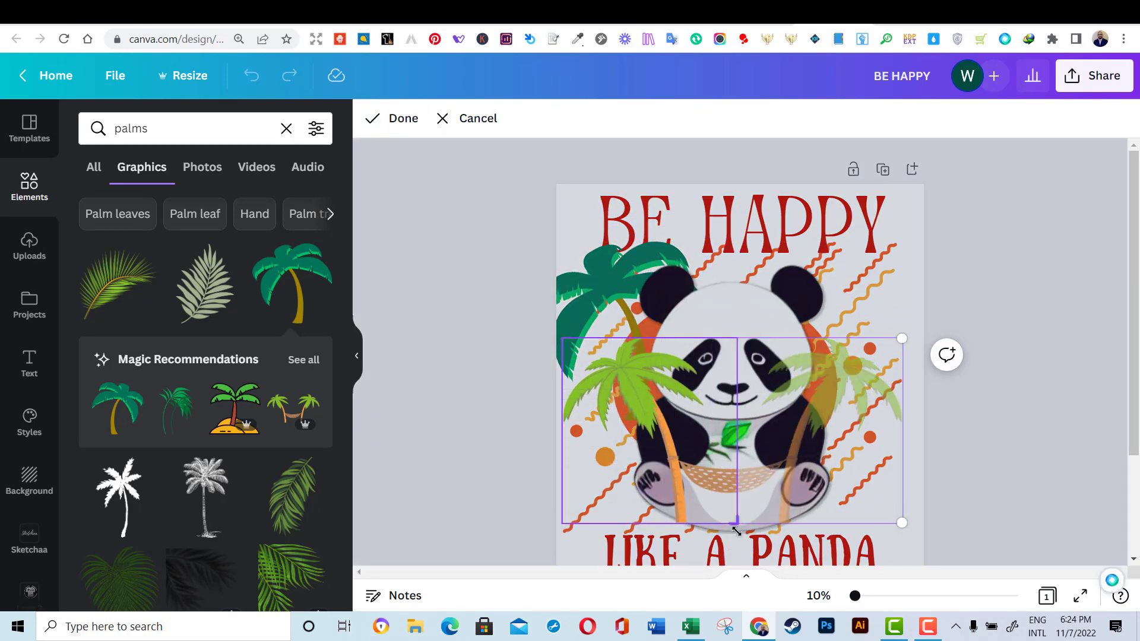
key(Return)
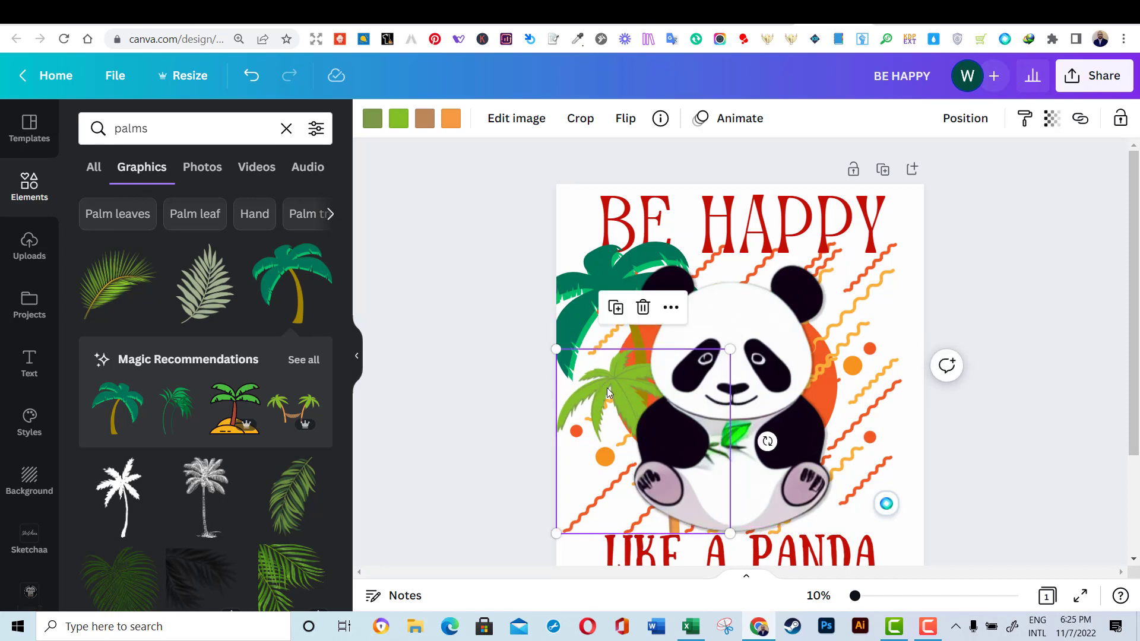
Step: Duplicate the cropped palm tree to the panda's other side, flip it horizontally and align it with the right page edge
alt+drag(607, 387, 779, 369)
click(625, 118)
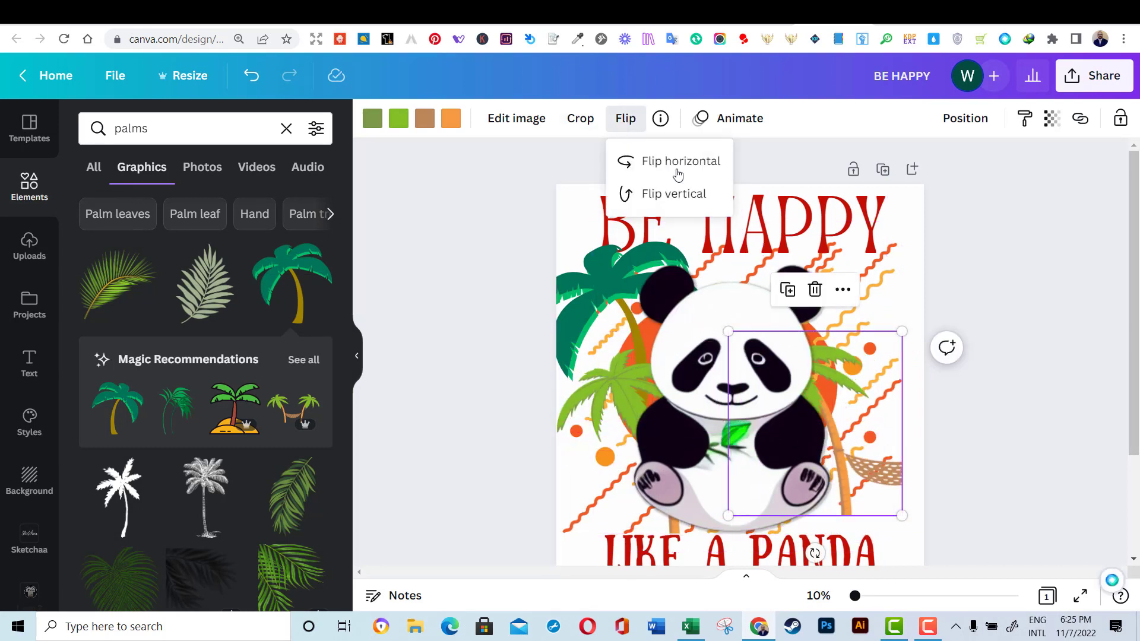
click(678, 172)
drag(856, 386, 877, 397)
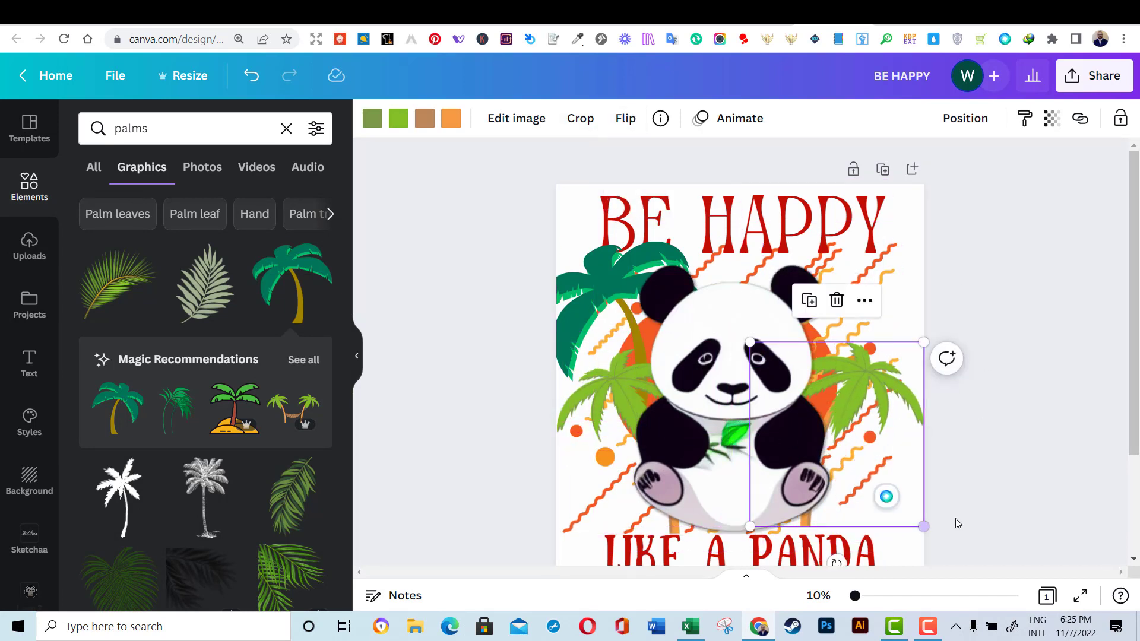
Step: Rotate the two light green palm trees so they lean outward, away from the panda
scroll(956, 524, down, 1)
drag(837, 489, 803, 484)
click(601, 337)
drag(644, 496, 676, 495)
click(1005, 375)
Step: Move both light green palm trees slightly lower on either side of the panda
scroll(1007, 379, up, 1)
mouse_move(887, 390)
mouse_down()
mouse_move(888, 414)
mouse_move(879, 405)
mouse_up()
drag(601, 391, 589, 401)
click(1012, 308)
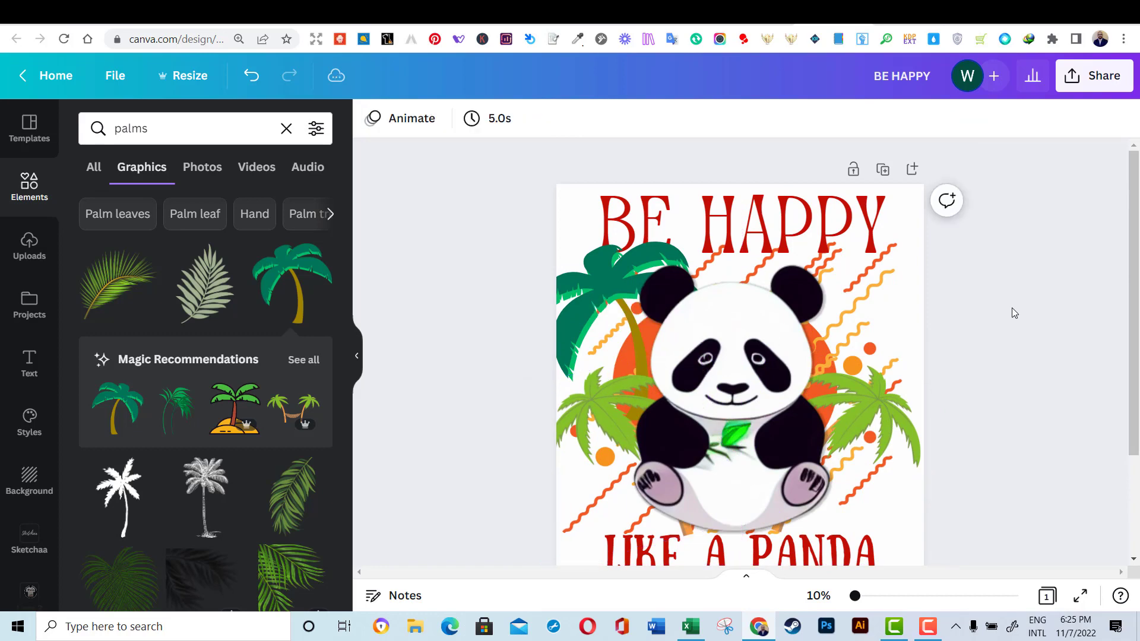
Step: Duplicate the dark green palm to the panda's other side, flip the copy horizontally and move it slightly inward
drag(584, 282, 795, 288)
click(600, 118)
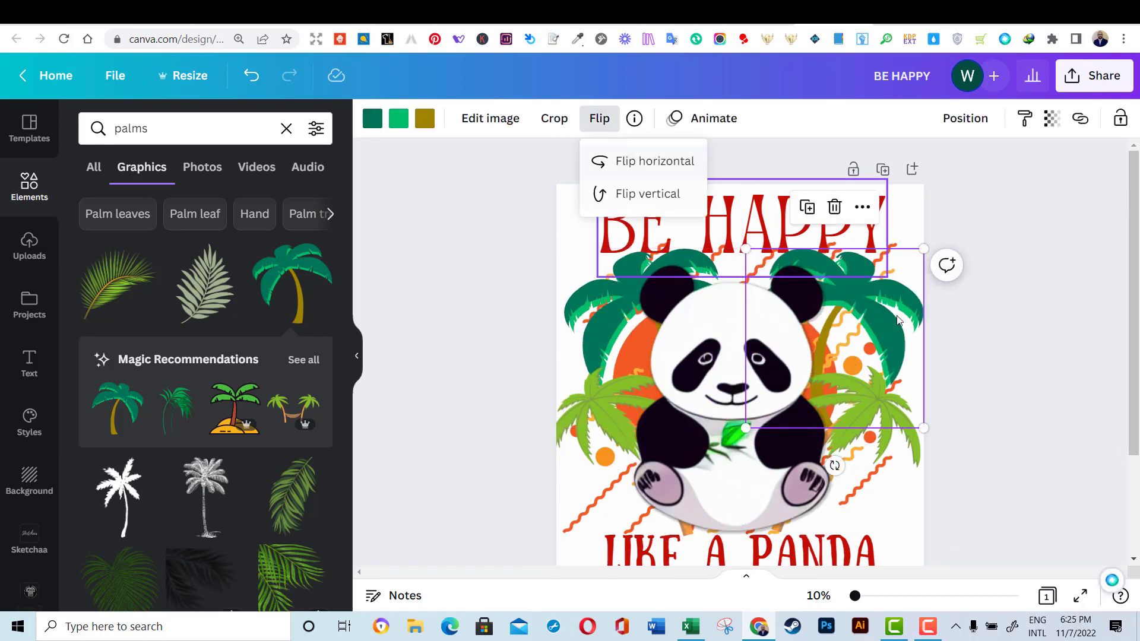
drag(875, 311, 854, 311)
click(979, 231)
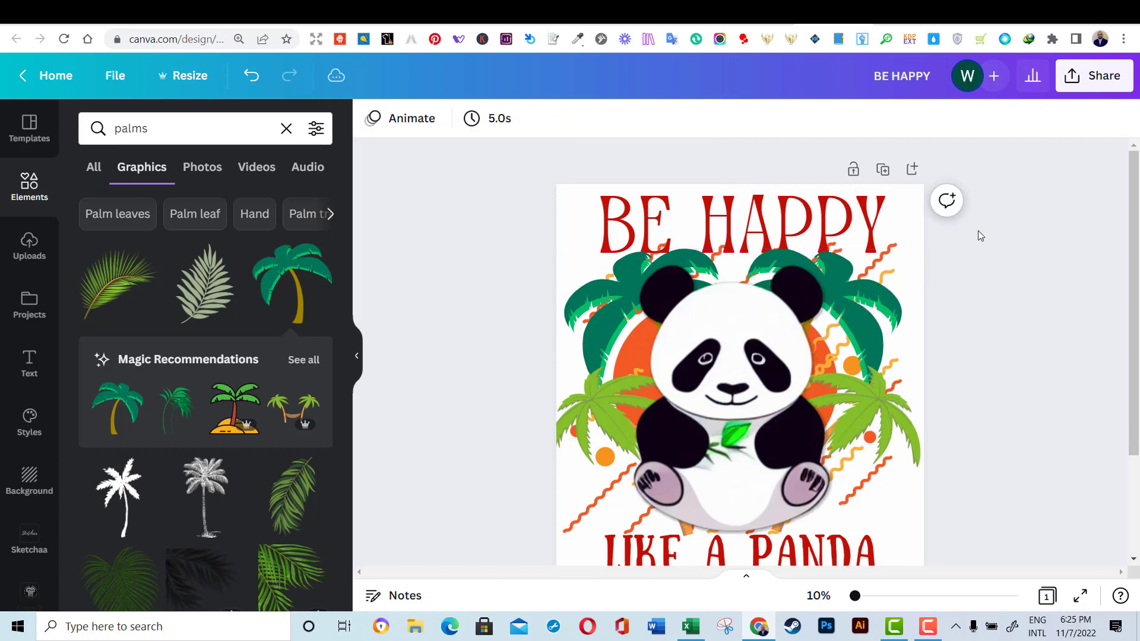
Step: Enlarge the "BE HAPPY" text to size 914 so it spans the page, and position it at the page's upper edge
click(793, 205)
drag(599, 275, 562, 287)
drag(889, 288, 917, 297)
drag(754, 205, 755, 198)
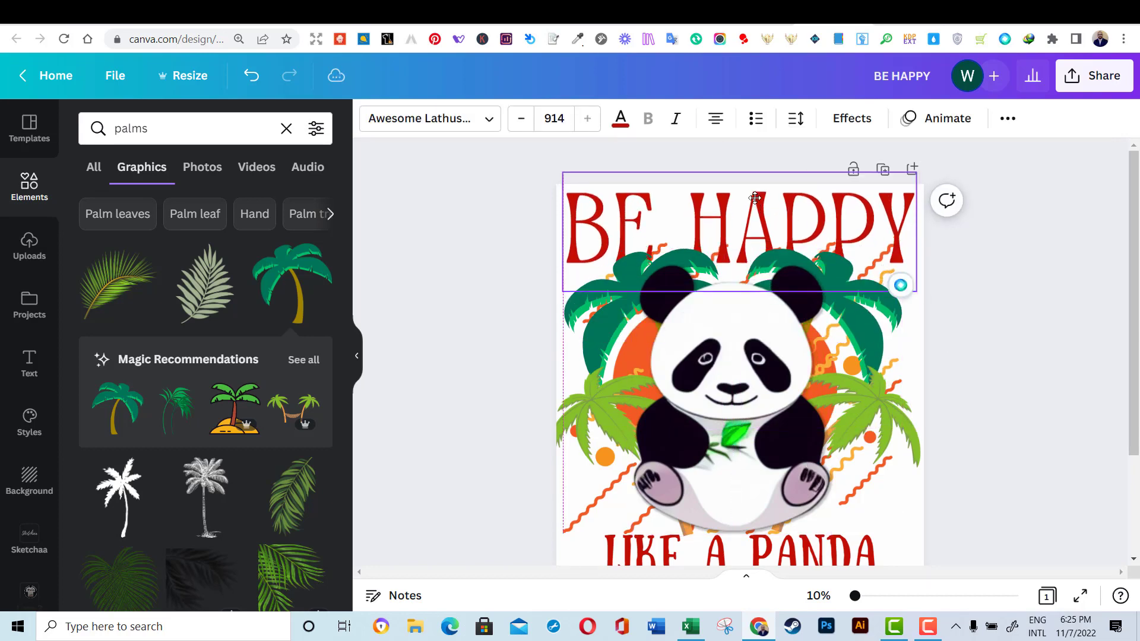
Step: Enlarge the "LIKE A PANDA" text to about size 510 and move it up close to the panda's feet
click(1007, 341)
scroll(907, 489, down, 2)
click(836, 495)
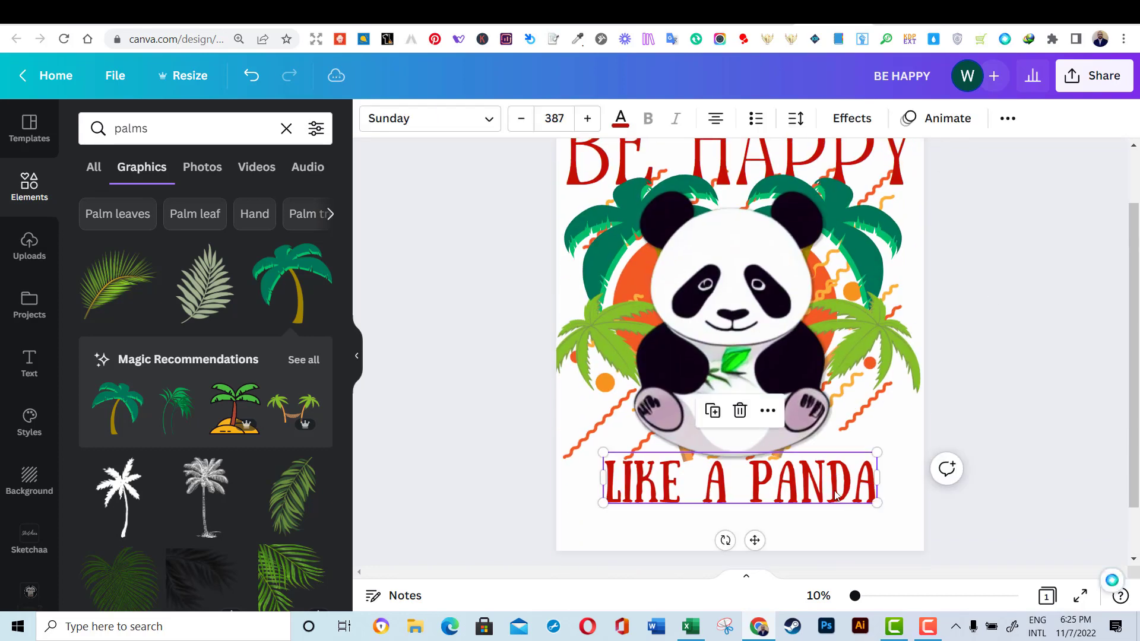
drag(876, 503, 908, 534)
drag(603, 516, 560, 522)
click(1009, 362)
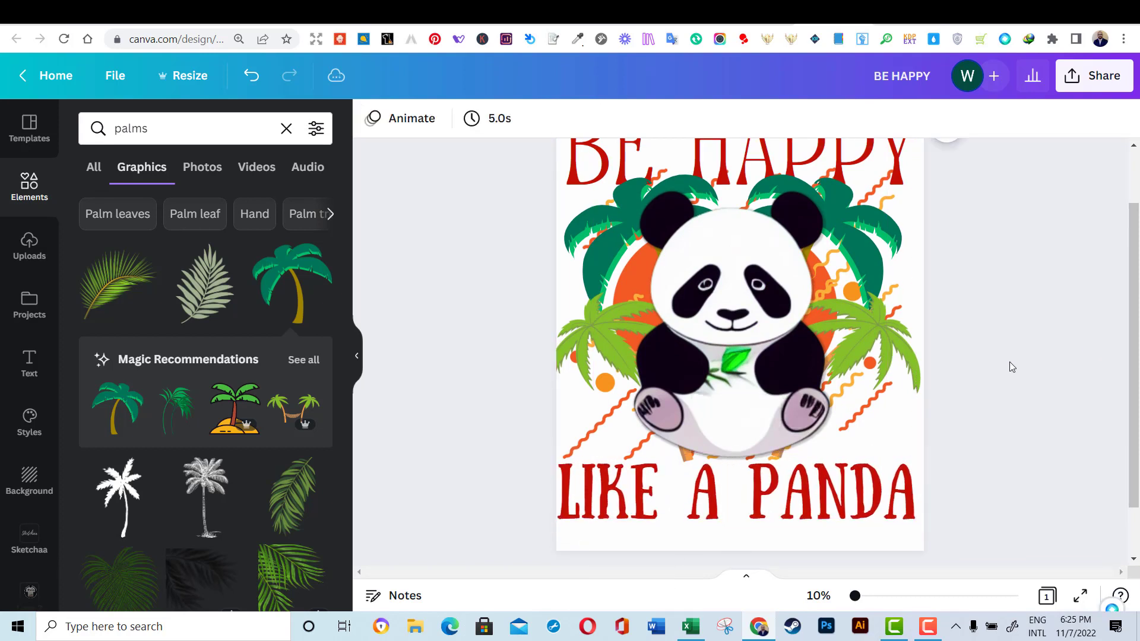
mouse_move(784, 487)
mouse_down()
mouse_move(795, 491)
mouse_move(791, 476)
mouse_up()
Step: Enlarge the panda slightly and shift it down between the two slogan lines
click(726, 279)
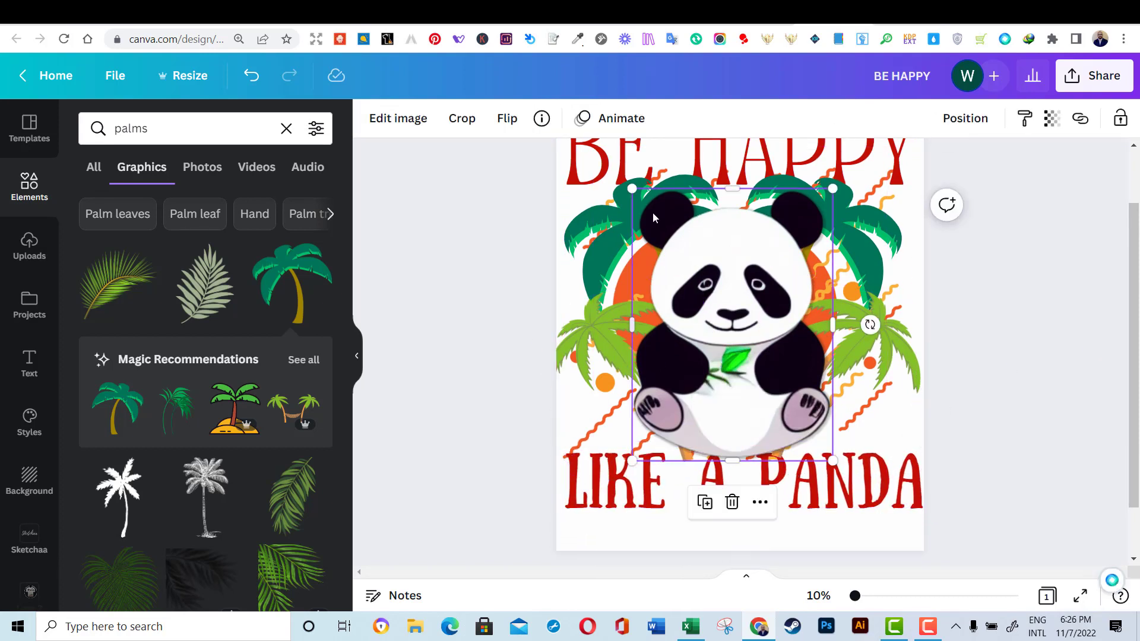
mouse_move(634, 190)
mouse_down()
mouse_move(616, 168)
mouse_move(623, 177)
mouse_up()
drag(760, 296, 760, 308)
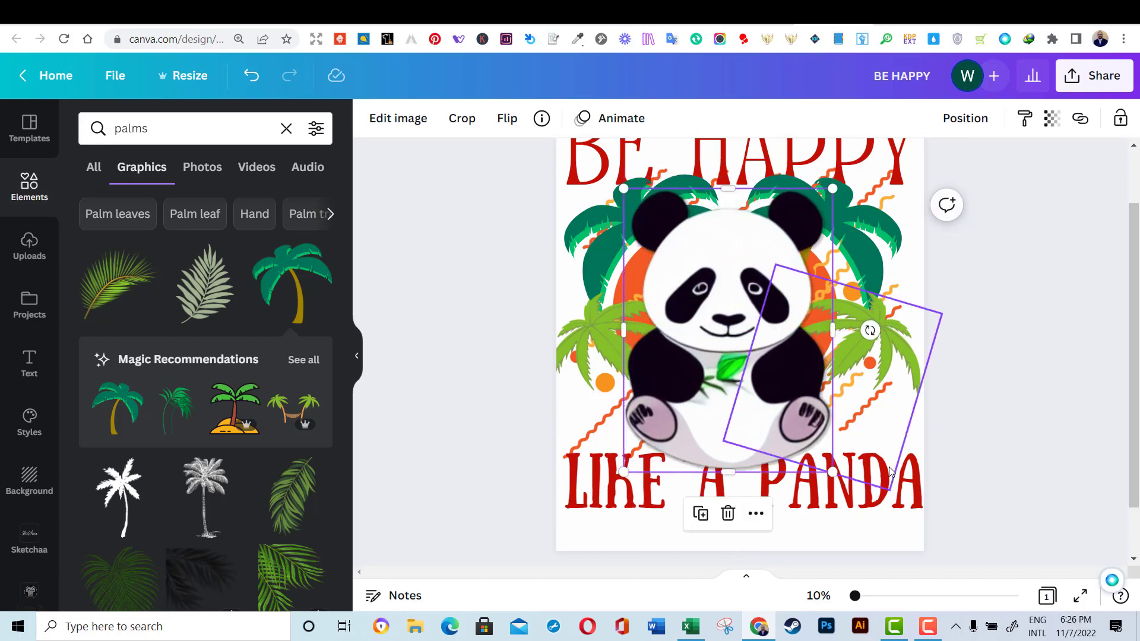
Step: Bring the "LIKE A PANDA" text to the front so it overlaps the panda's lower body
click(855, 484)
click(1010, 122)
click(845, 158)
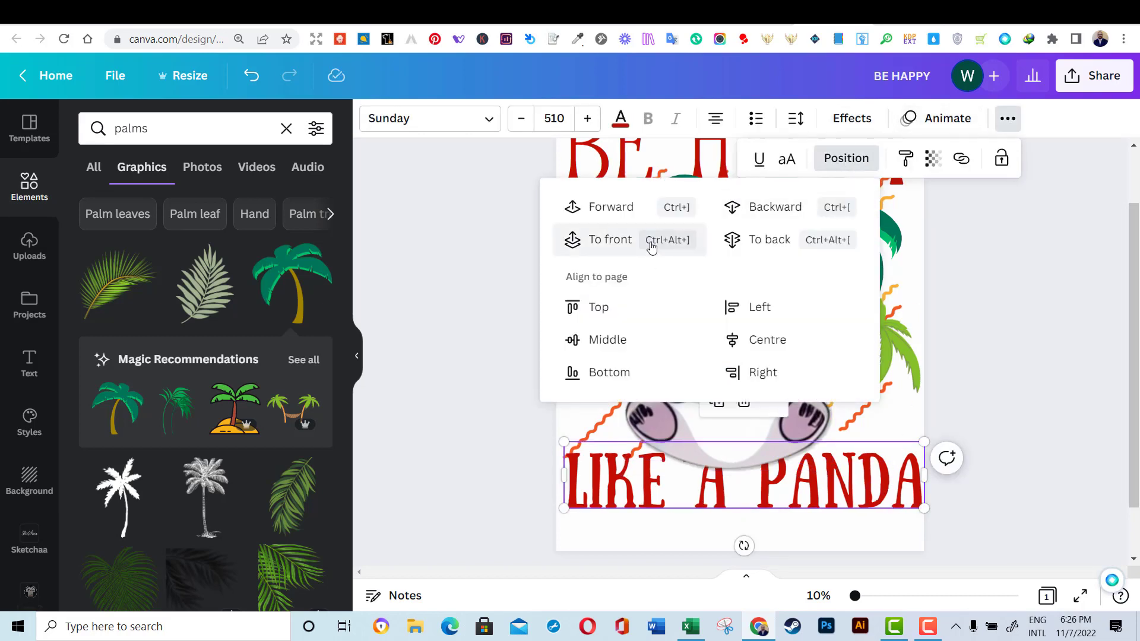
click(648, 241)
click(1036, 394)
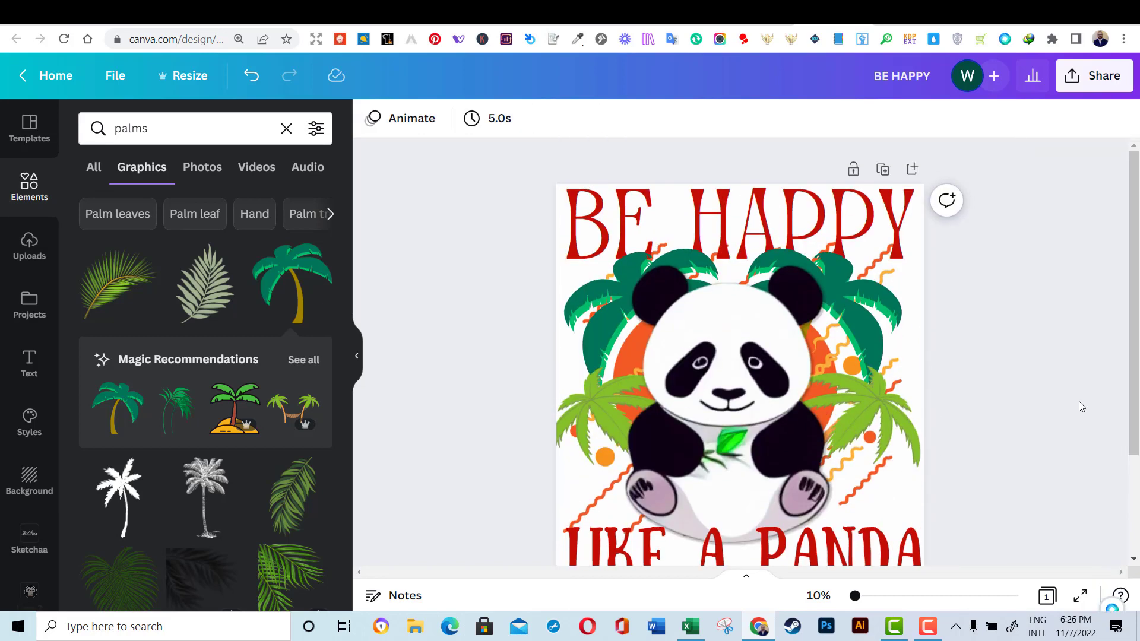
Step: Change the "BE HAPPY" text to the Bubble Love font at size 581 and place it fully inside the page
click(820, 232)
click(439, 122)
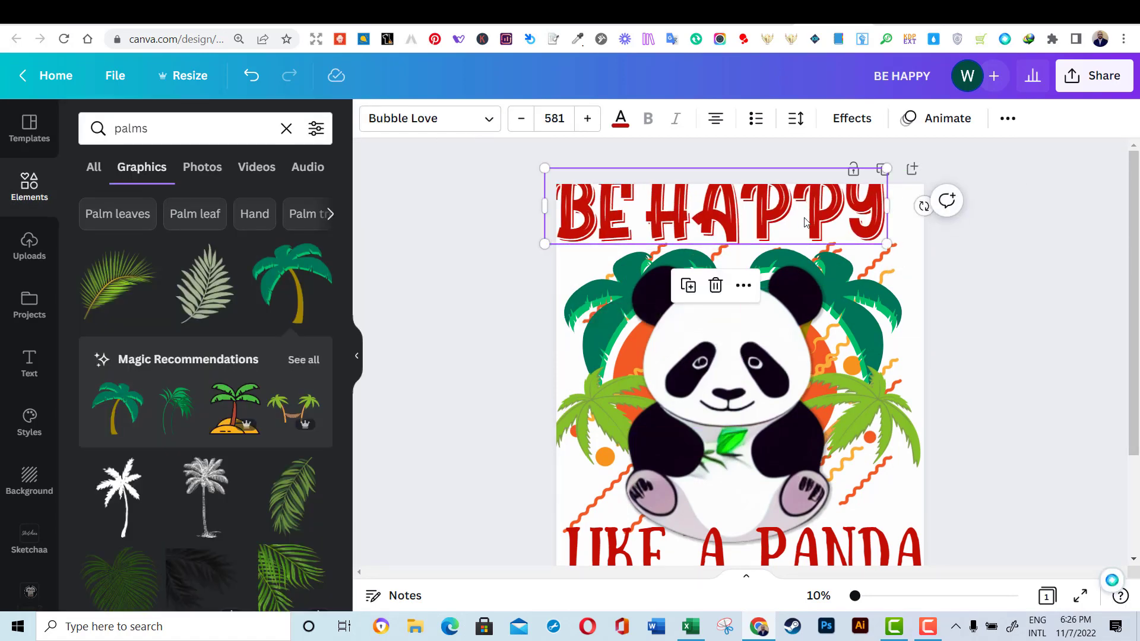
drag(772, 211, 790, 226)
click(1106, 403)
scroll(962, 371, down, 1)
scroll(962, 372, up, 1)
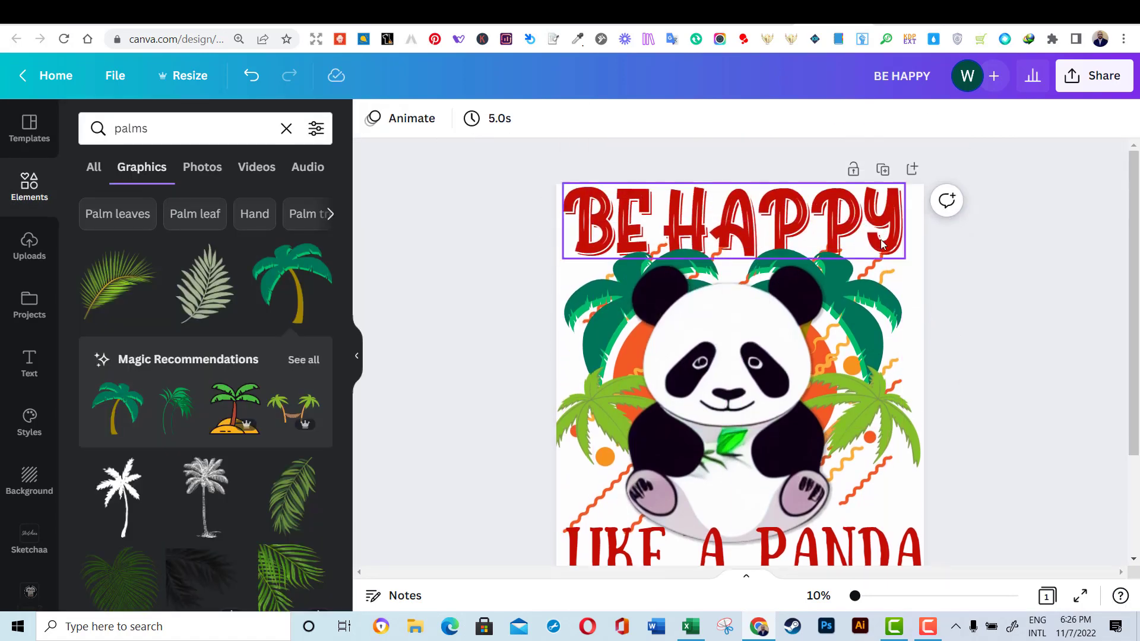
Step: Send the "BE HAPPY" text to the back and enlarge it to size 615, spanning the page width
click(861, 229)
click(1008, 119)
click(843, 158)
click(767, 238)
click(989, 285)
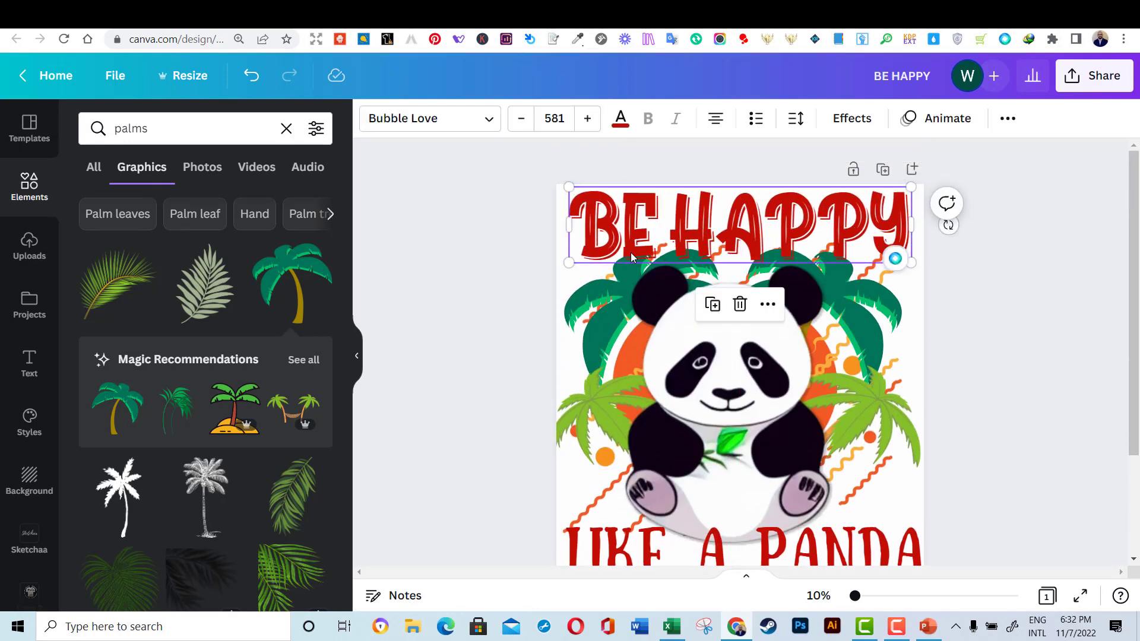
drag(563, 258, 554, 270)
click(995, 311)
Step: Set the page background colour to black
scroll(995, 311, down, 2)
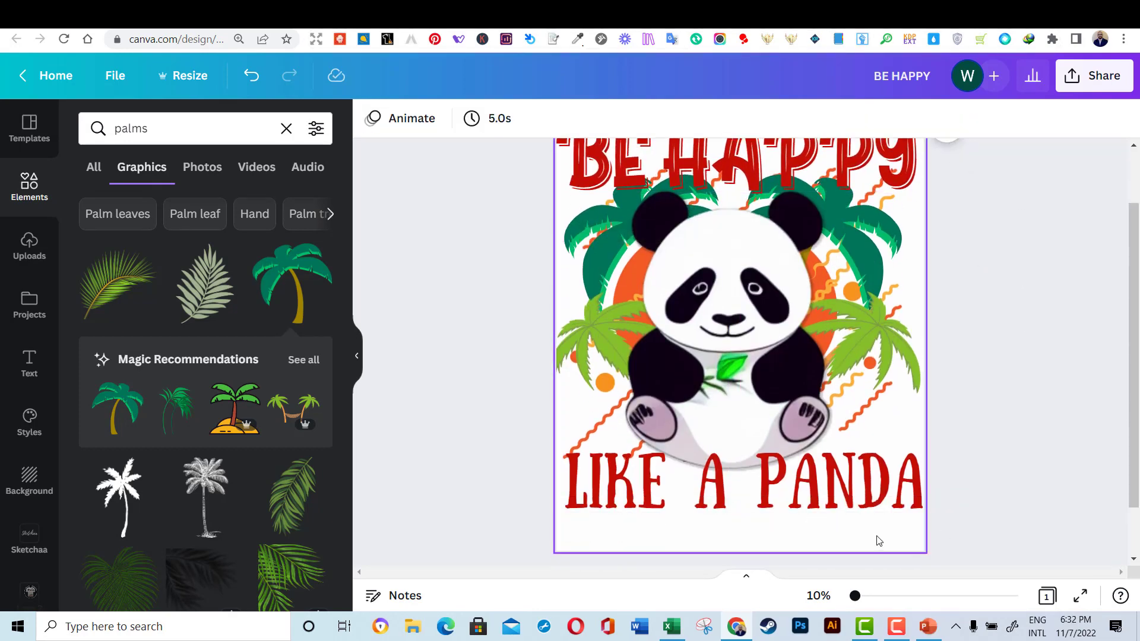
click(876, 540)
click(372, 118)
click(144, 366)
click(1071, 361)
Step: Recolour both slogan lines white and reduce the "BE HAPPY" text to size 579
scroll(1071, 361, up, 2)
click(860, 224)
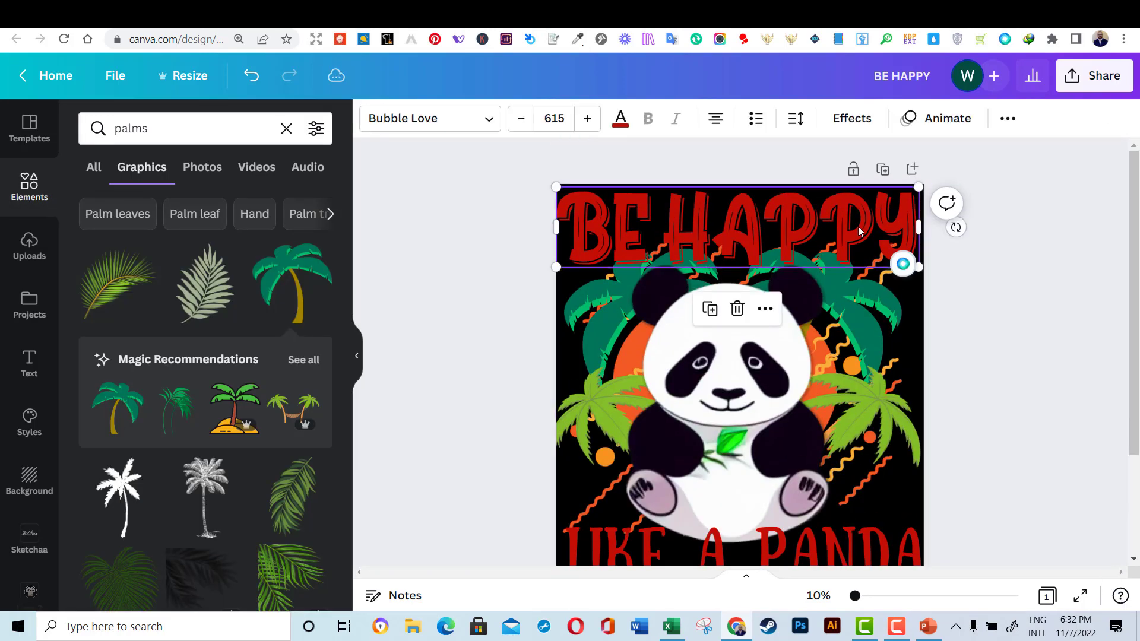
click(619, 122)
click(226, 363)
click(521, 118)
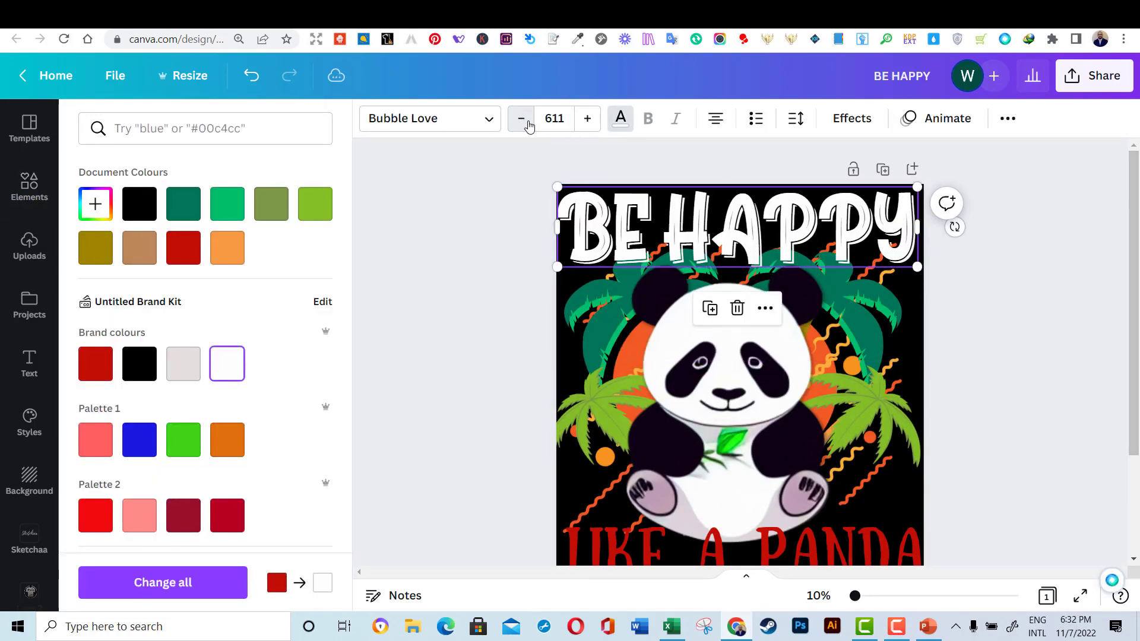
click(522, 119)
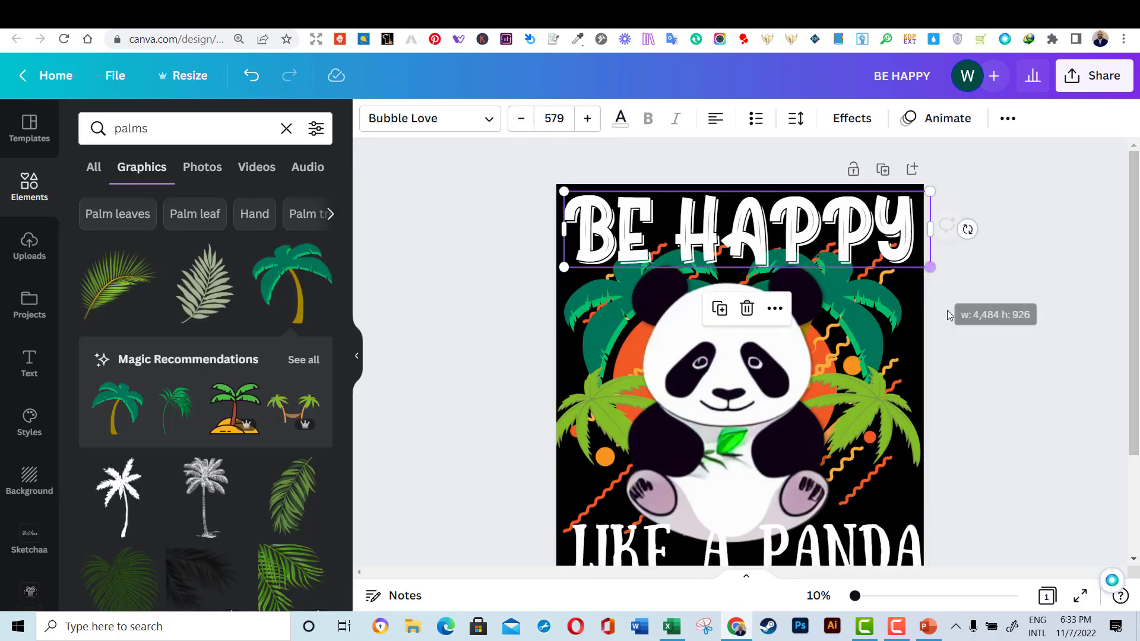
click(1027, 407)
scroll(1028, 407, down, 1)
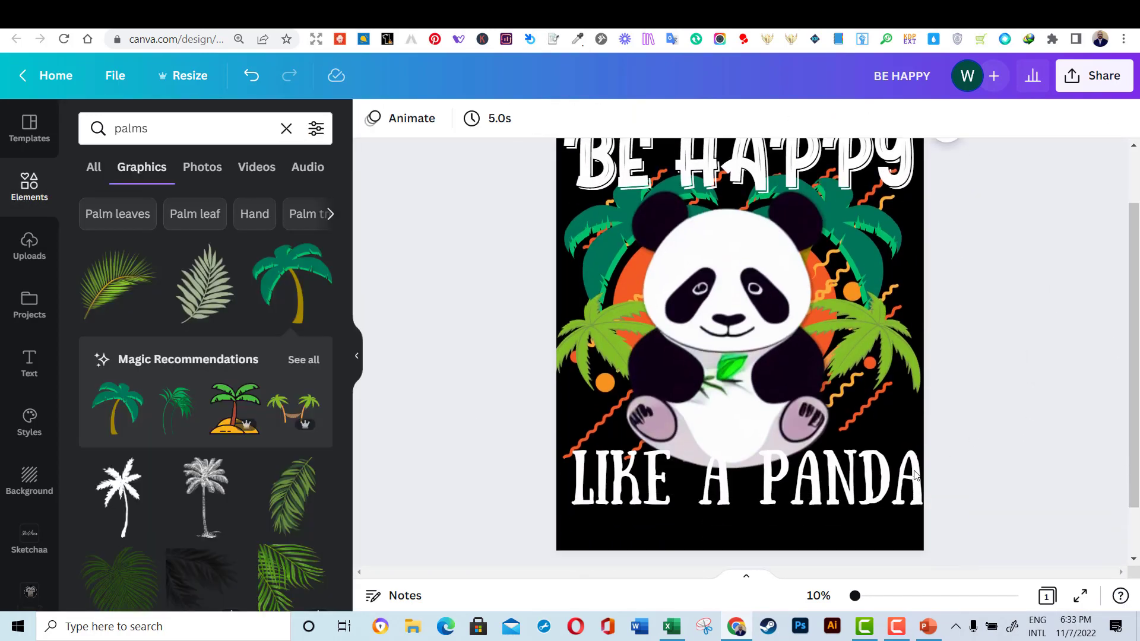
Step: Apply the Curve shape effect to "BE HAPPY" with a curve of 61 and position the text above the panda
click(908, 475)
scroll(954, 450, up, 1)
click(864, 207)
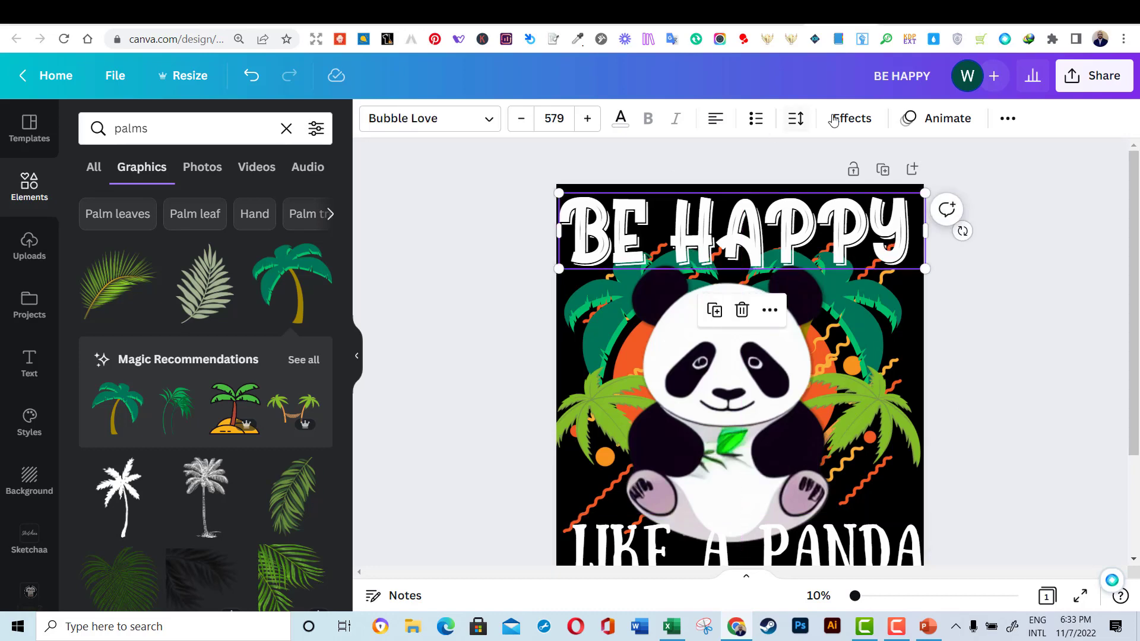
click(850, 119)
click(202, 487)
scroll(229, 594, down, 1)
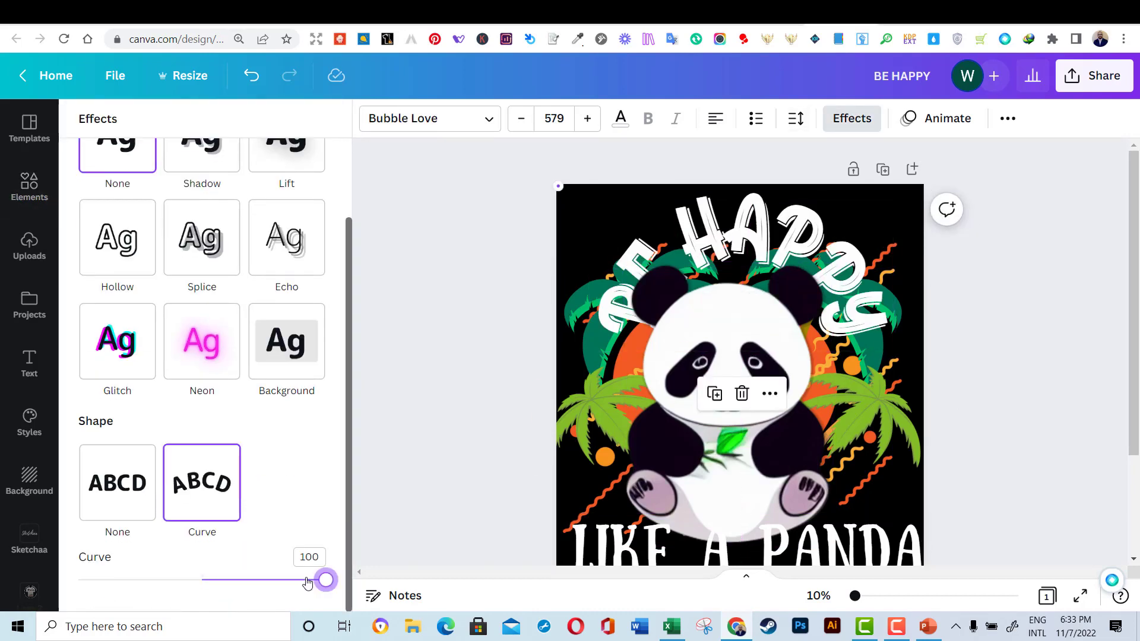
drag(325, 584, 277, 580)
drag(815, 240, 809, 227)
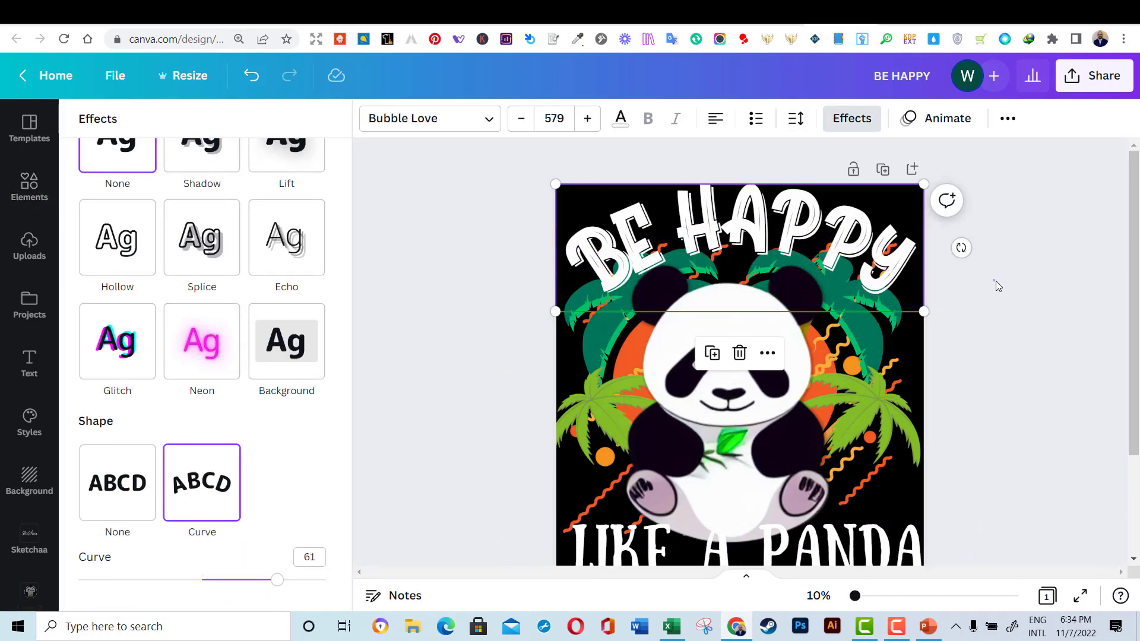
click(1044, 350)
Step: Flatten the curve of the "BE HAPPY" text a little more and realign it above the panda
click(738, 305)
click(861, 122)
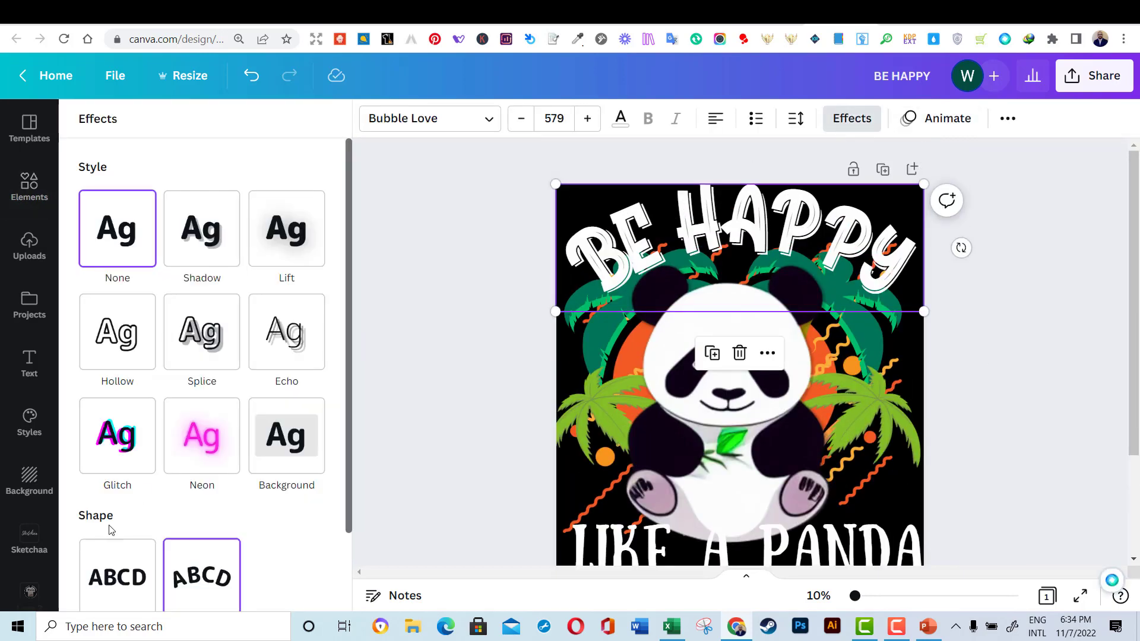
scroll(109, 528, down, 2)
drag(277, 580, 267, 580)
click(1035, 301)
drag(814, 240, 816, 244)
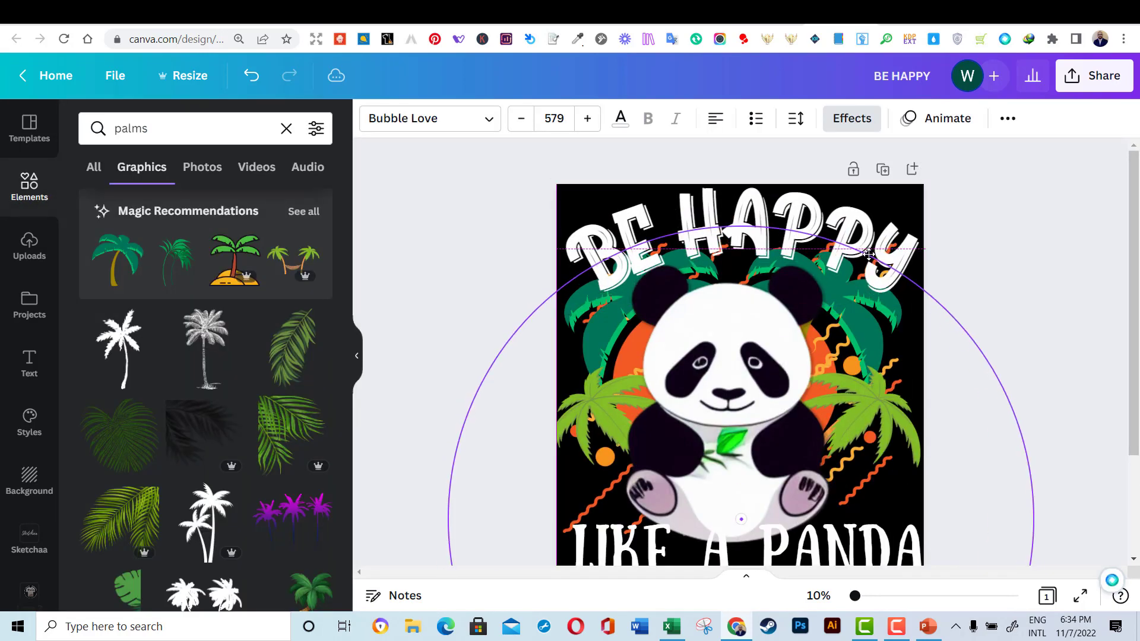
click(1009, 383)
Step: Reduce the "LIKE A PANDA" text to size 457 and recentre it beneath the panda
scroll(1009, 384, down, 1)
click(846, 498)
drag(571, 505, 564, 508)
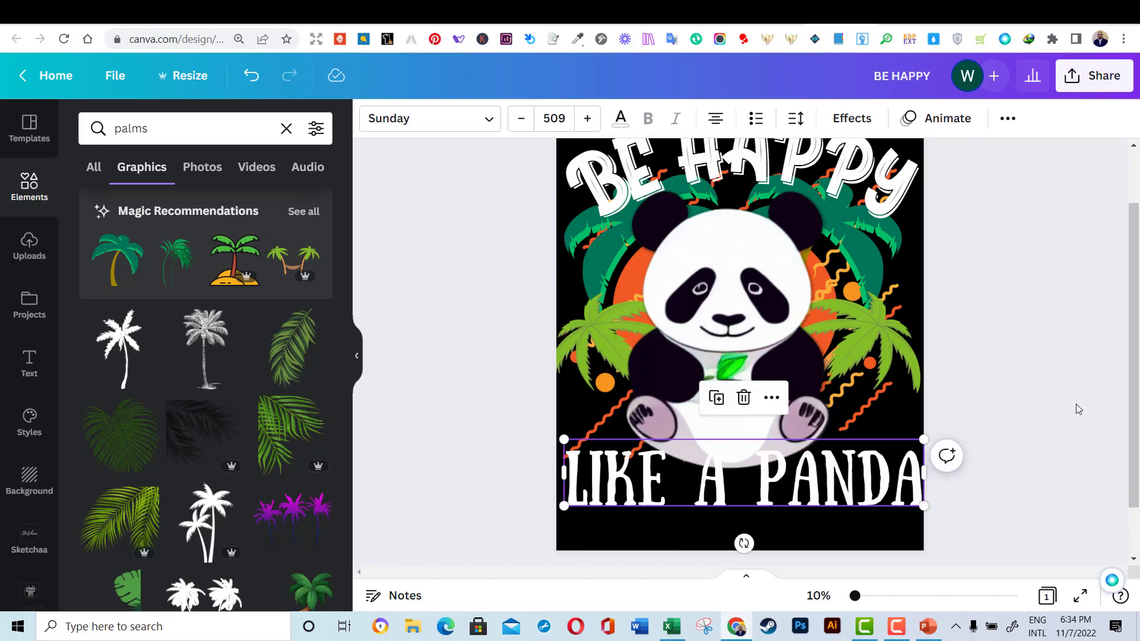
click(1041, 414)
scroll(1031, 414, up, 2)
scroll(1031, 415, down, 2)
click(891, 475)
drag(925, 440, 890, 445)
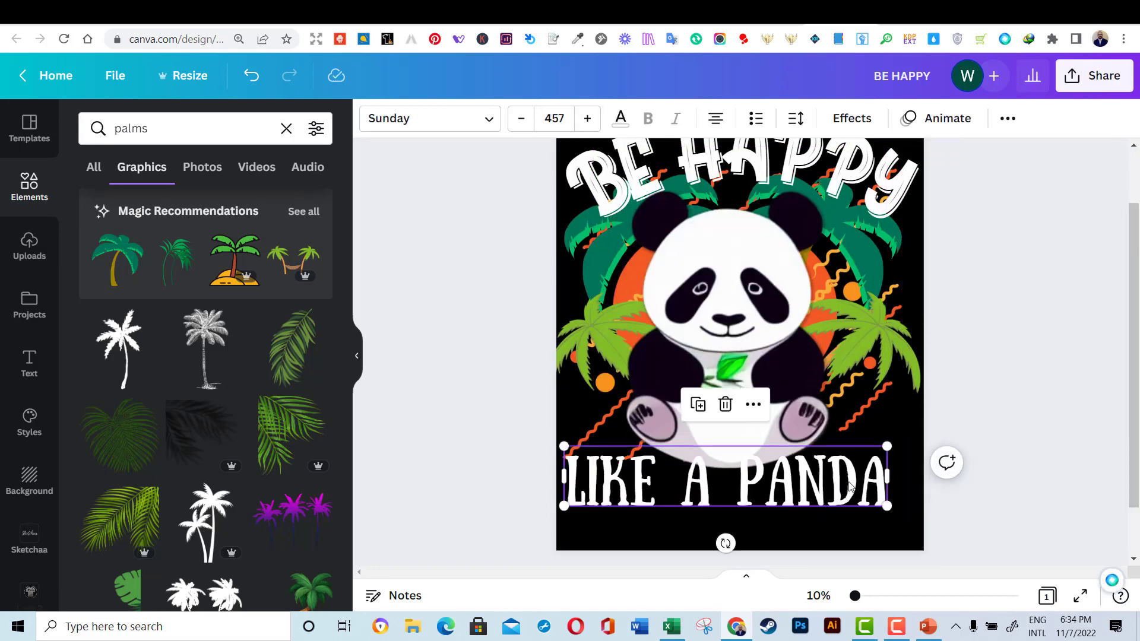
drag(742, 475, 763, 472)
Step: Move the left light green palm closer to the panda and shrink the squiggle graphic behind it
drag(597, 333, 623, 312)
click(559, 455)
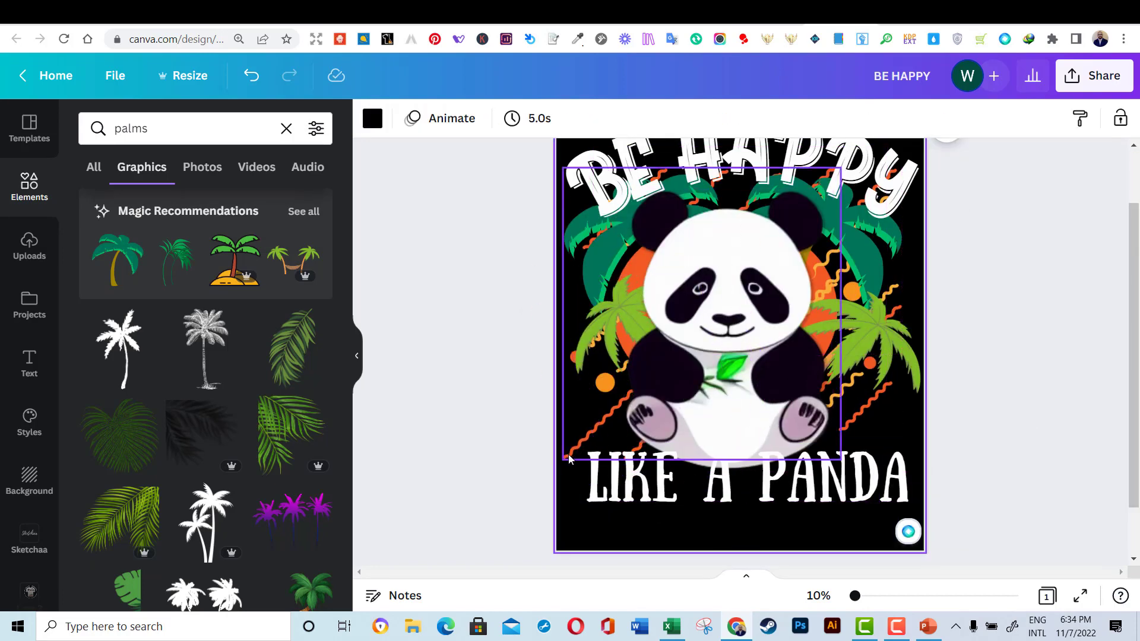
drag(569, 458, 590, 439)
drag(862, 156, 817, 208)
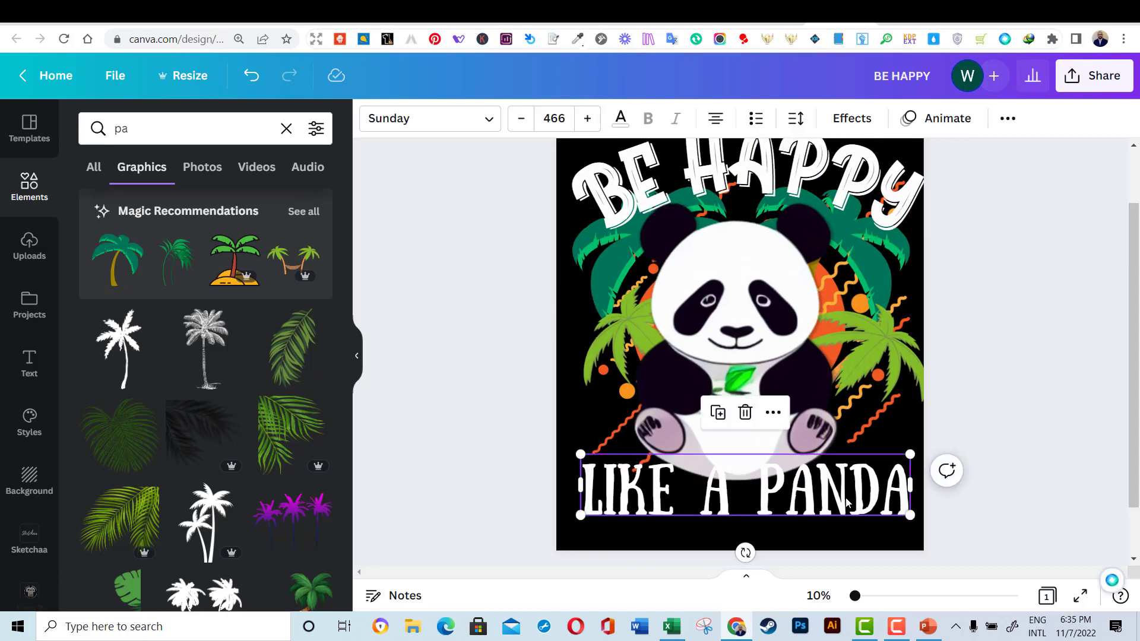
Step: Duplicate the "LIKE A PANDA" text, colour one copy black and lay the white copy over it
right_click(844, 502)
click(873, 318)
click(836, 468)
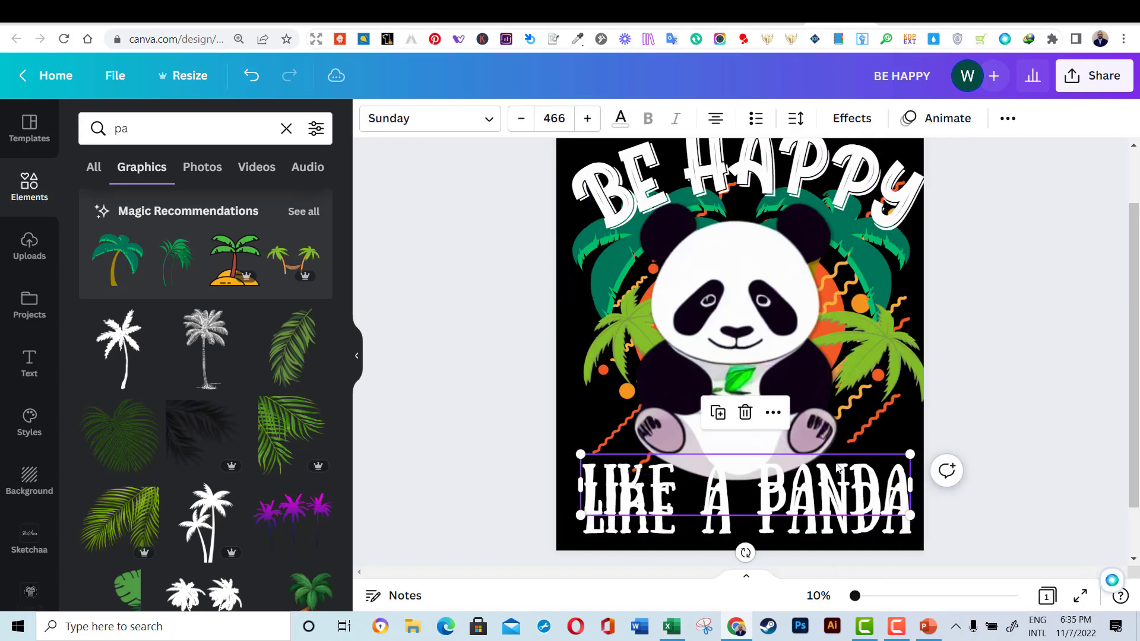
click(618, 121)
click(144, 366)
click(869, 531)
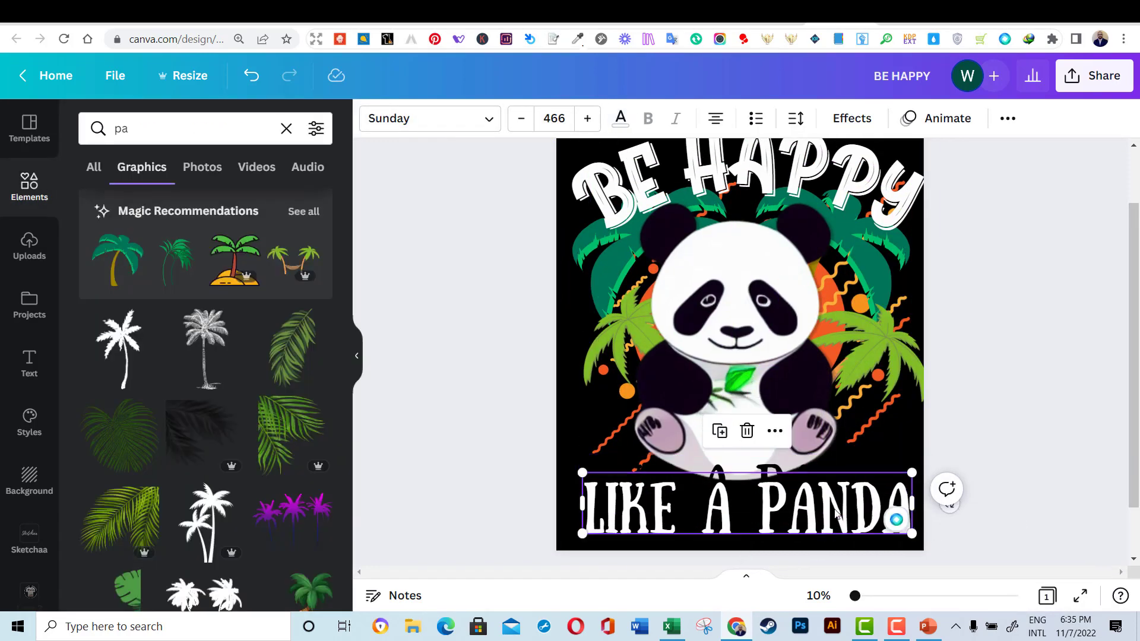
drag(768, 516, 767, 495)
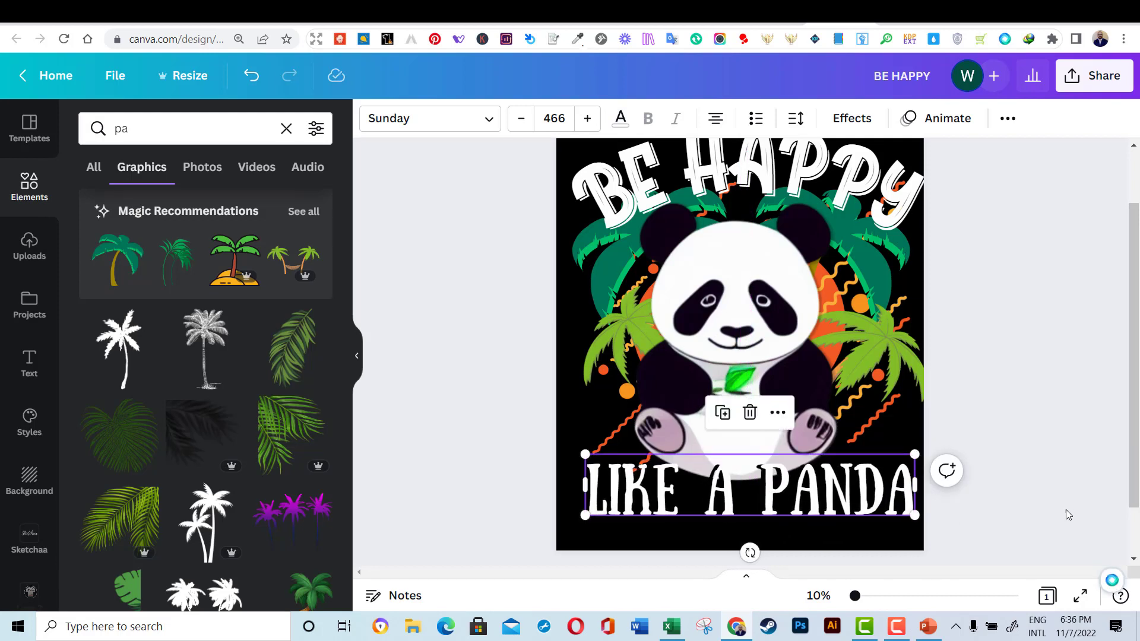
Step: Offset the white and black "LIKE A PANDA" copies slightly so the black one forms a shadow
scroll(948, 513, down, 2)
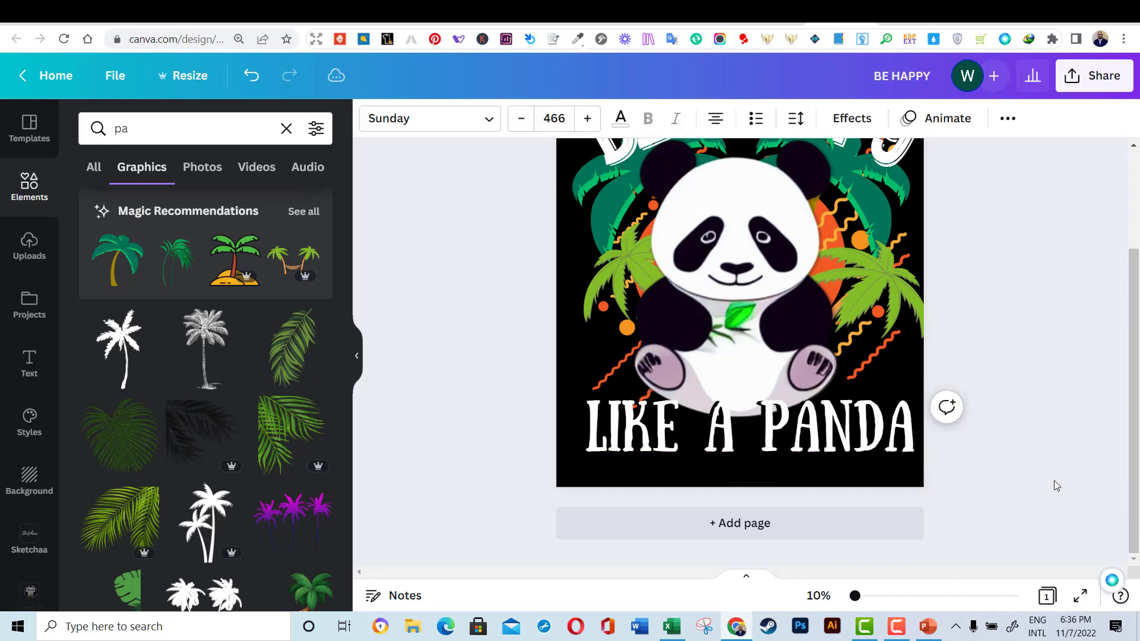
key(Left)
click(980, 475)
click(818, 439)
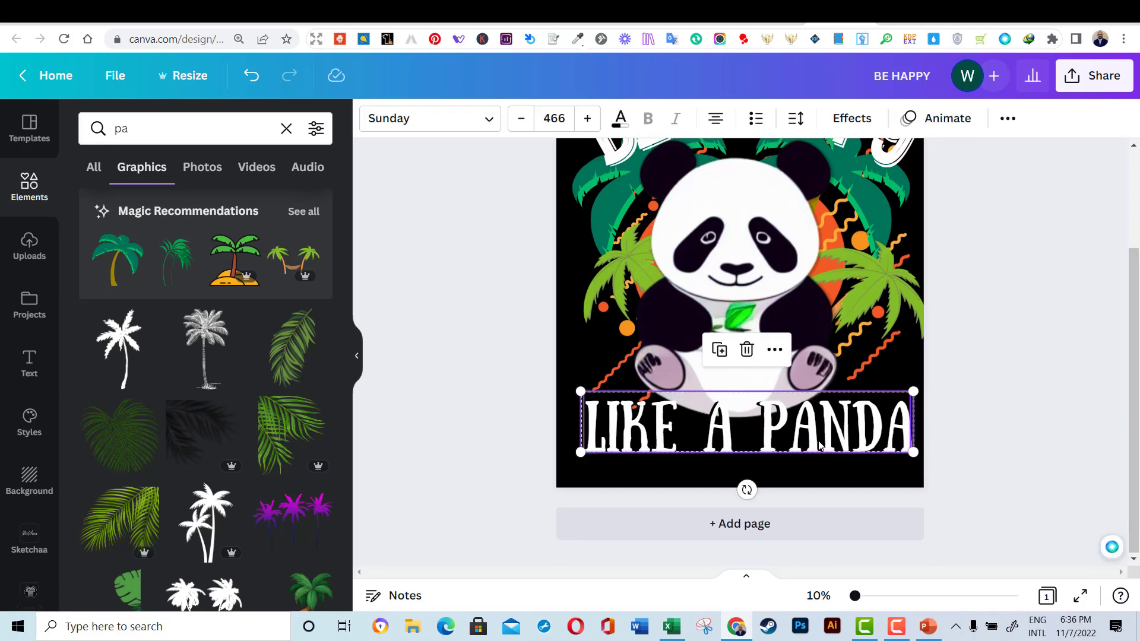
right_click(818, 439)
click(908, 482)
mouse_move(831, 425)
mouse_down()
mouse_move(824, 442)
mouse_move(824, 424)
mouse_up()
scroll(1055, 368, up, 1)
click(974, 451)
drag(826, 497, 830, 503)
click(898, 456)
click(1029, 406)
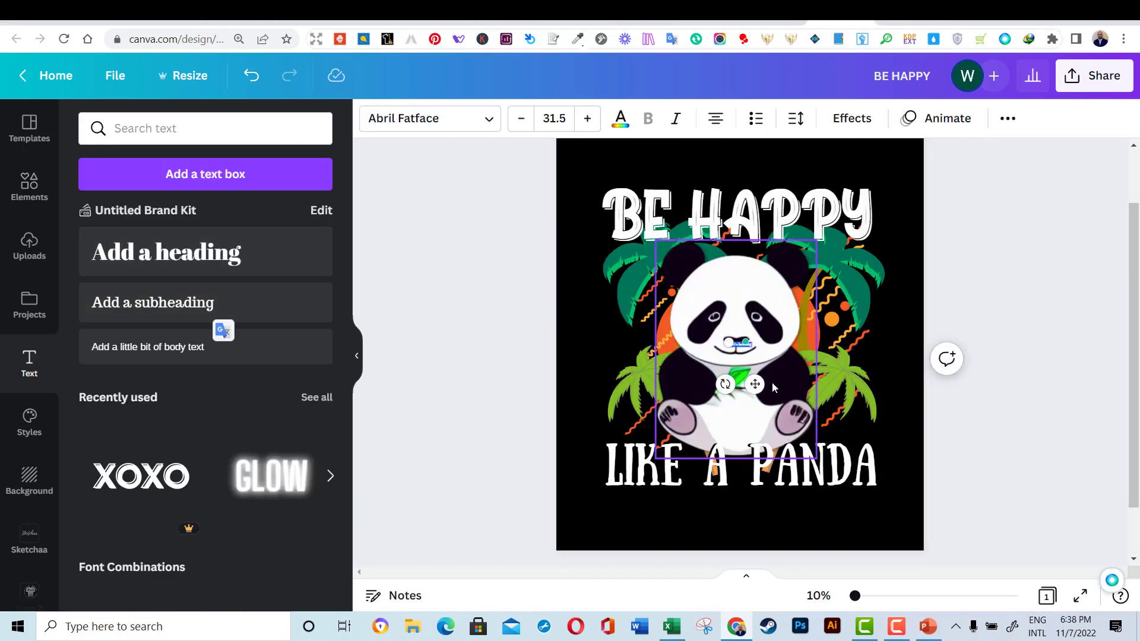
Step: Add the text "IN THE MORNING" at size 190 beneath "LIKE A PANDA" and widen its box to span that line
drag(714, 335, 609, 316)
drag(697, 383, 686, 551)
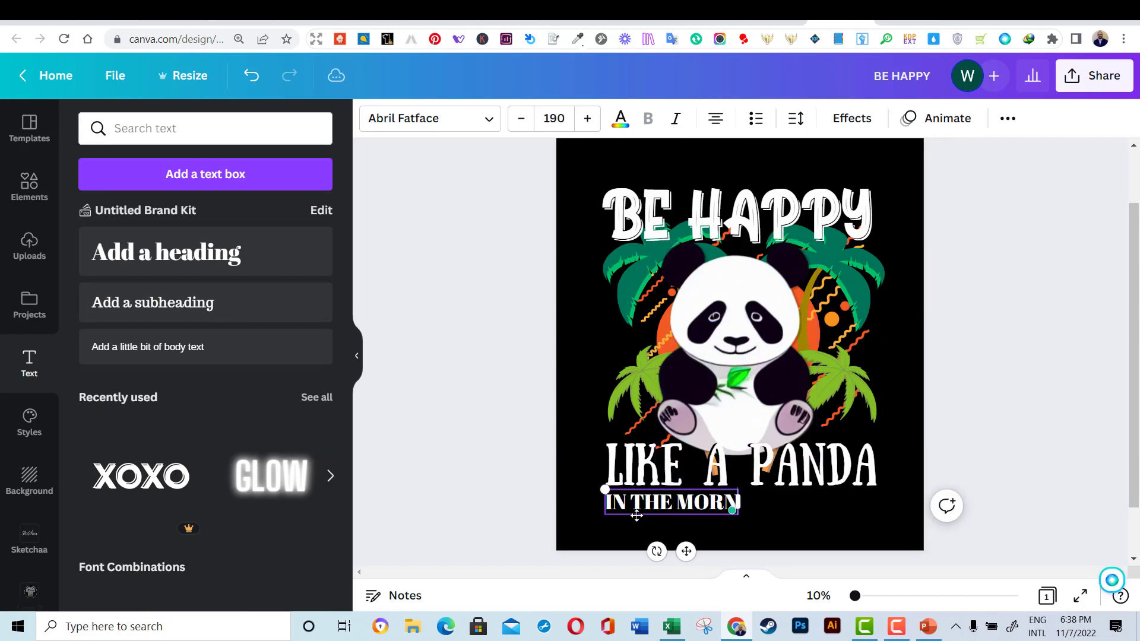
click(747, 517)
click(747, 511)
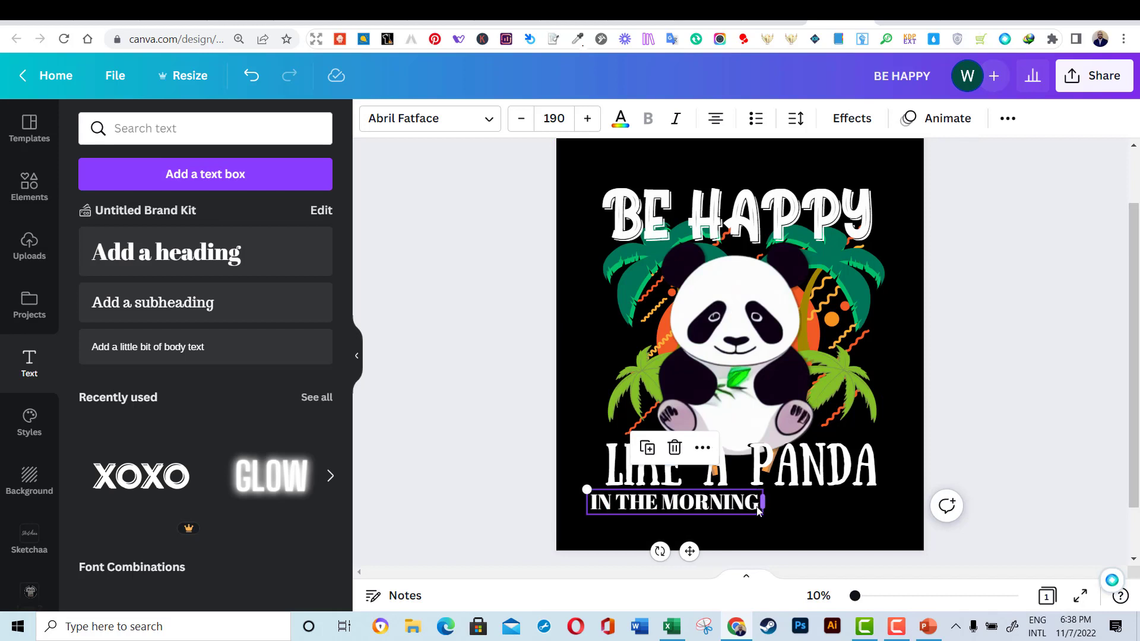
drag(768, 503, 907, 503)
click(980, 438)
click(704, 505)
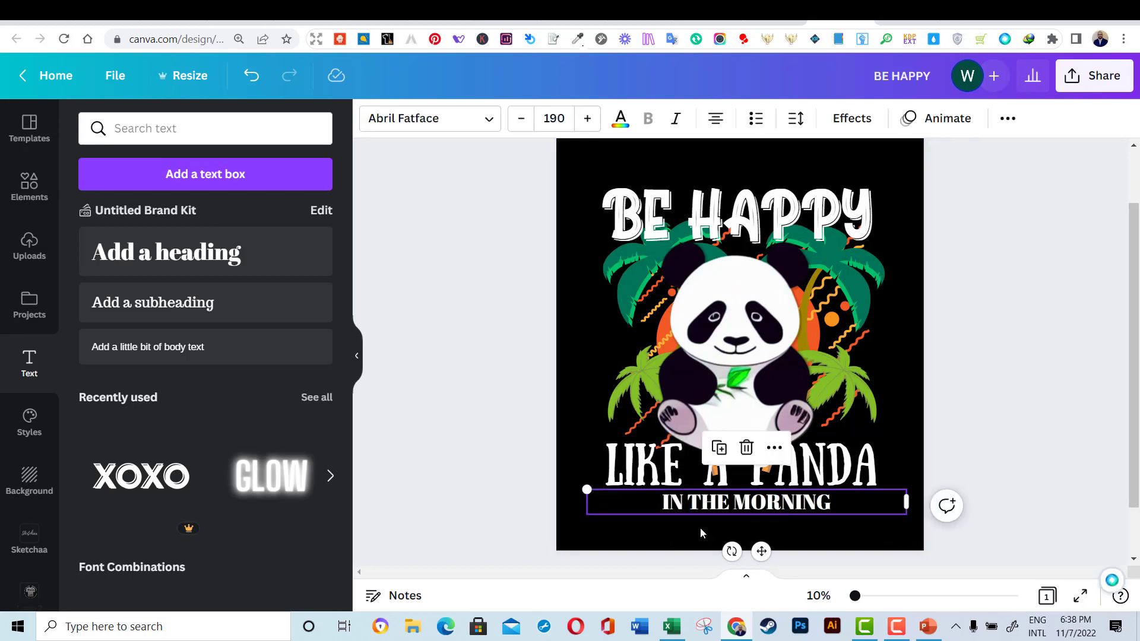
Step: Set the "IN THE MORNING" text in the Dreamwalker font at about size 218
click(479, 123)
scroll(169, 356, down, 1)
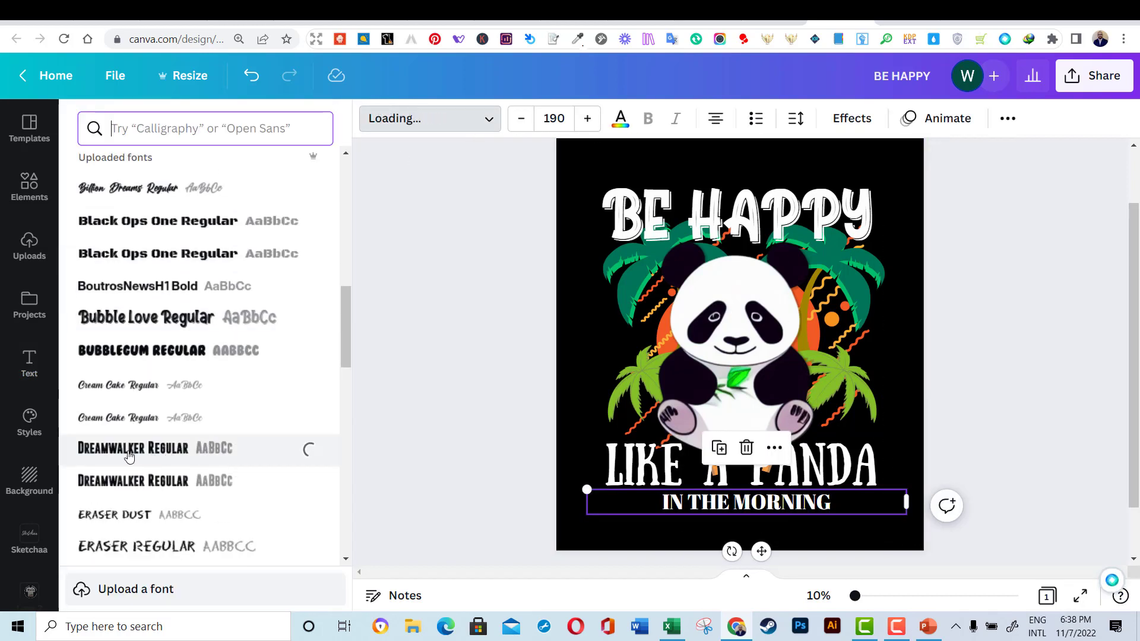
mouse_move(877, 512)
mouse_down()
mouse_move(766, 505)
mouse_move(870, 505)
mouse_up()
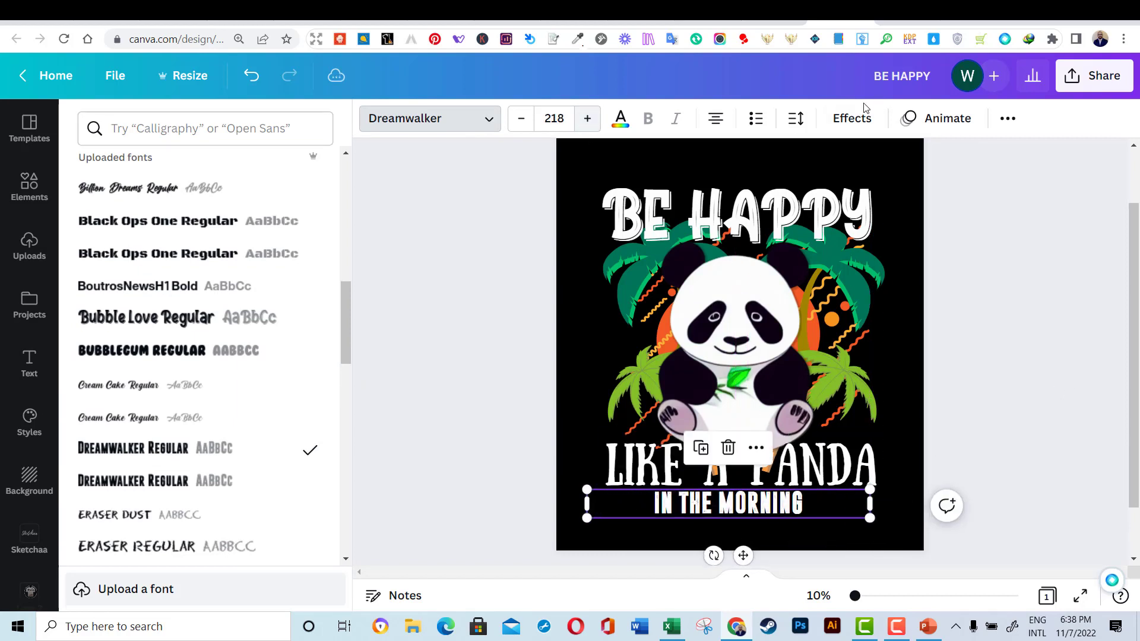
Step: Tighten the letter spacing of the orange "In The Morning" text
click(794, 119)
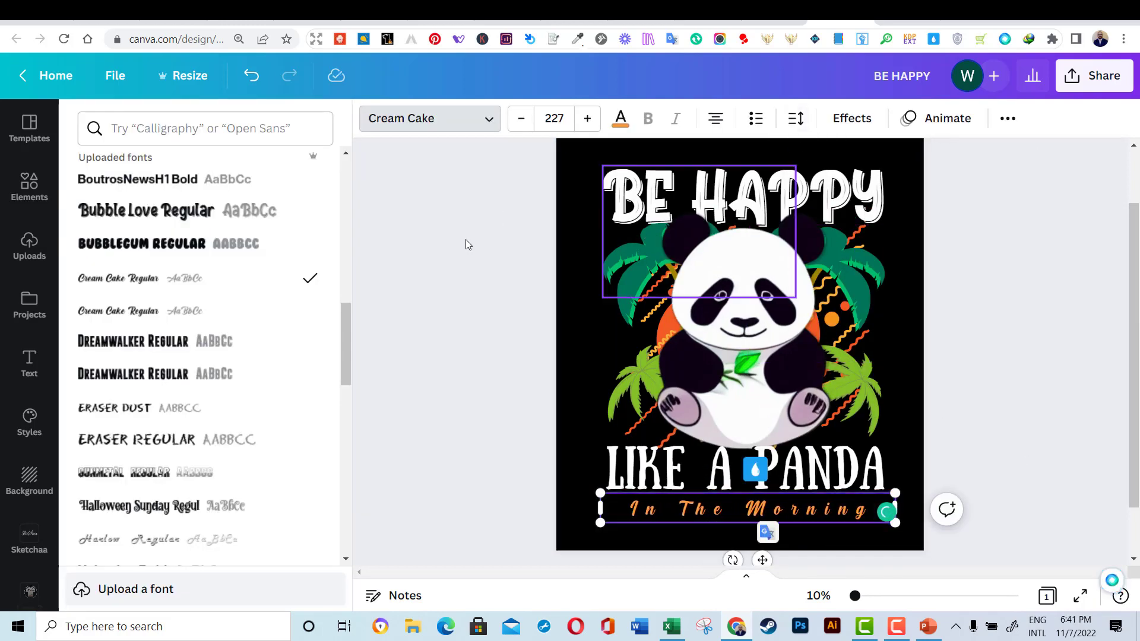
click(795, 119)
click(857, 547)
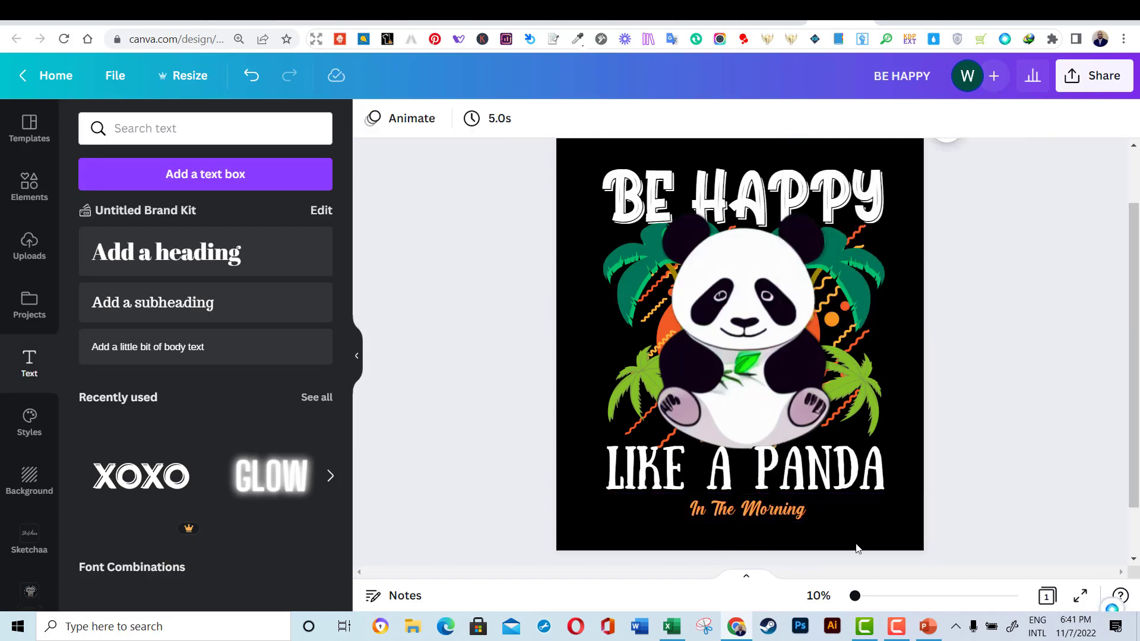
Step: Enlarge "In The Morning" to about size 409, tilt it to -6° and lay it over the lower edge of "LIKE A PANDA"
click(878, 510)
drag(895, 508, 823, 468)
click(790, 538)
drag(756, 504, 788, 504)
drag(743, 558, 772, 562)
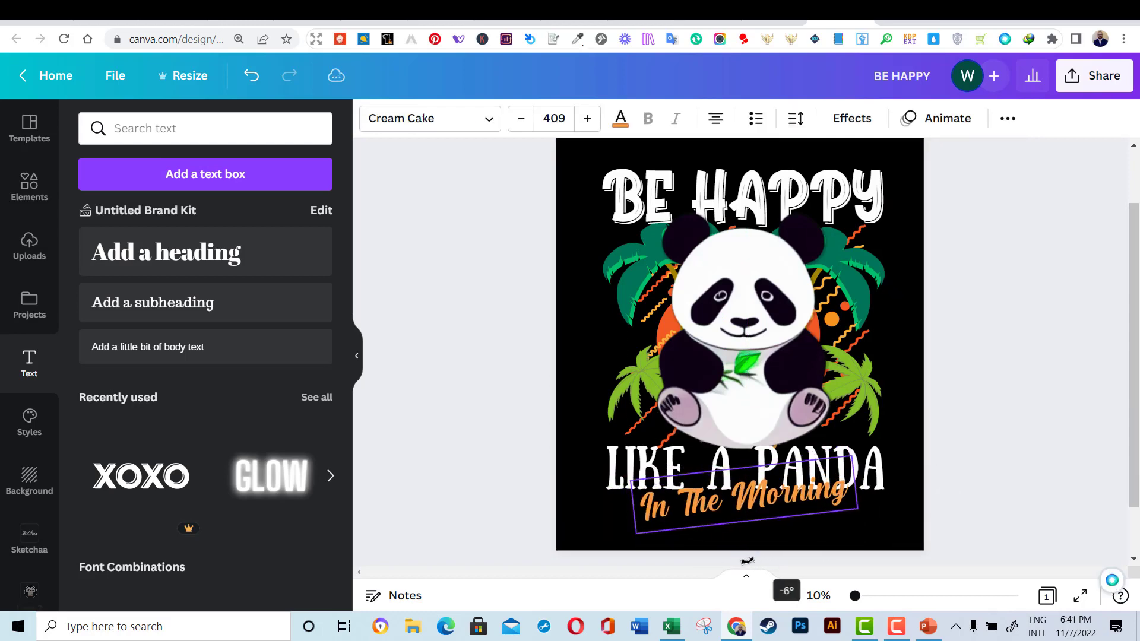
click(1028, 480)
click(731, 482)
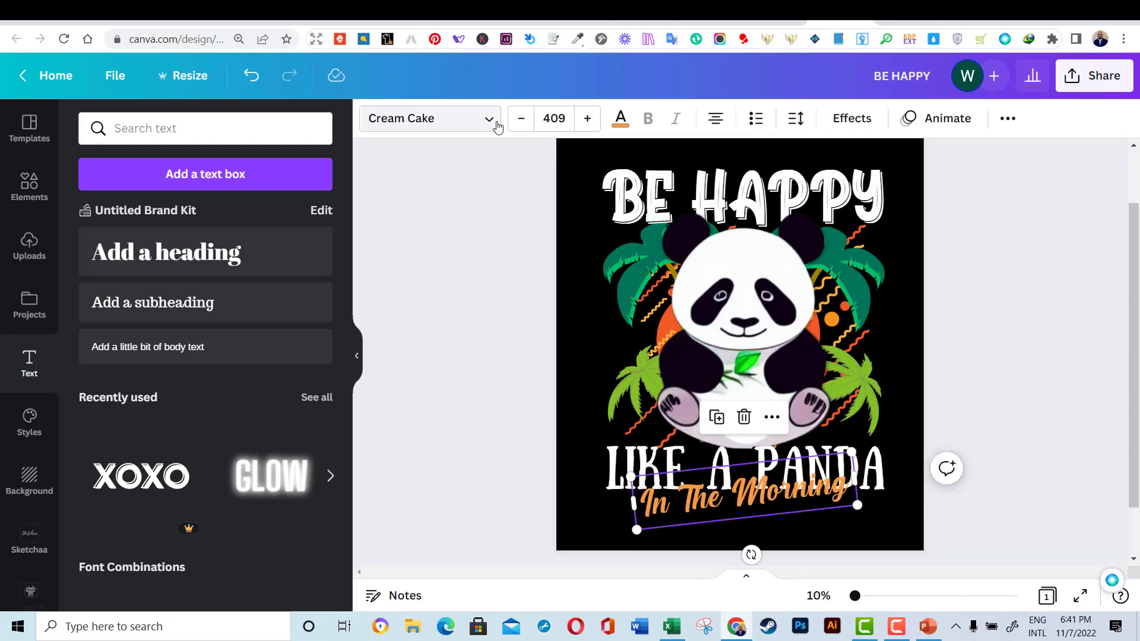
Step: Try the Lucy Script, Advetime and Buffalo fonts on the "In The Morning" text
click(430, 118)
scroll(121, 412, down, 5)
click(122, 412)
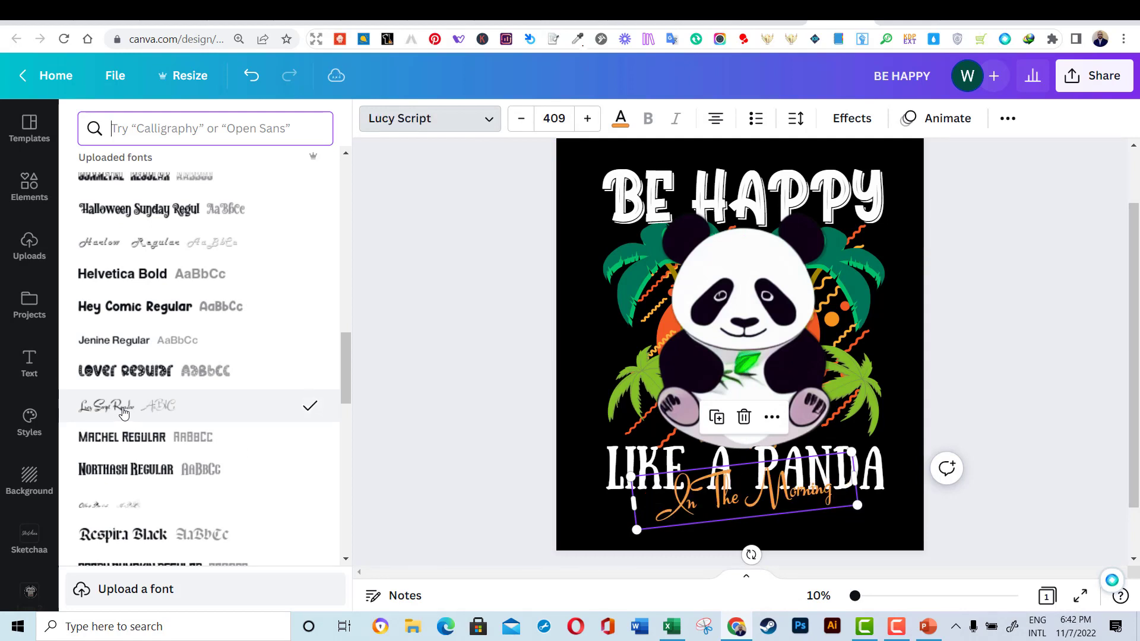
scroll(121, 412, down, 10)
click(143, 390)
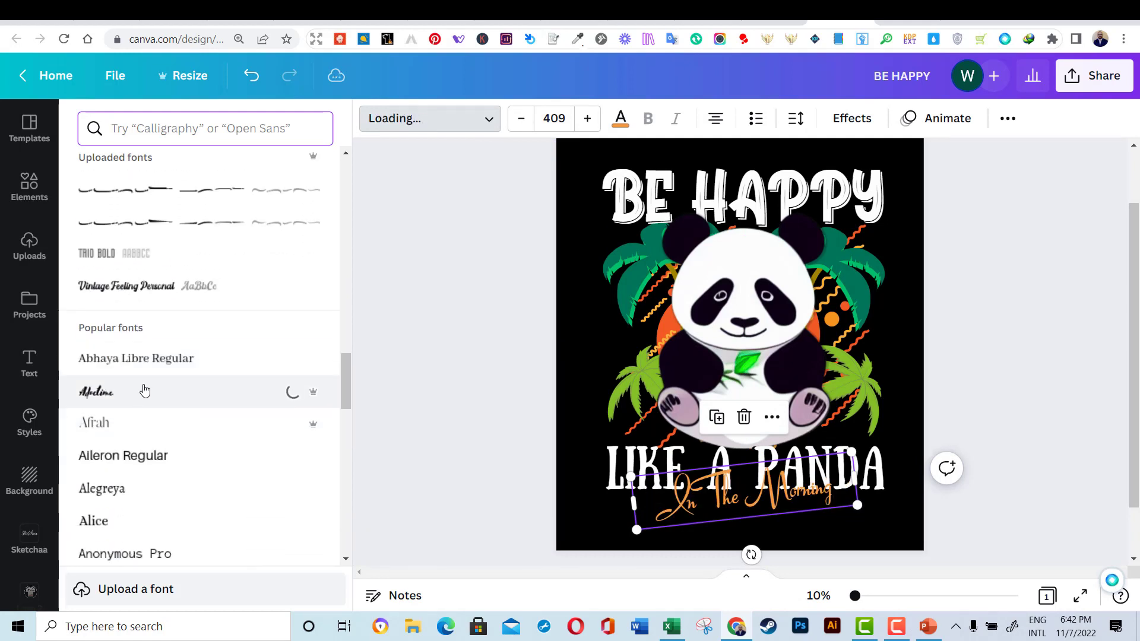
scroll(178, 475, down, 7)
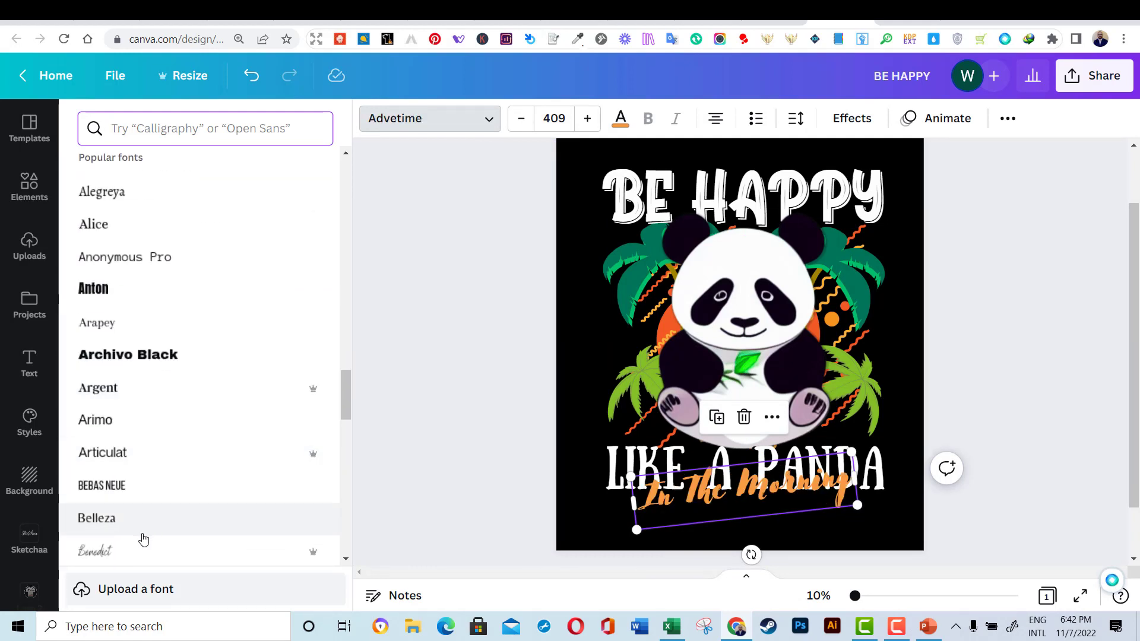
click(156, 500)
click(994, 481)
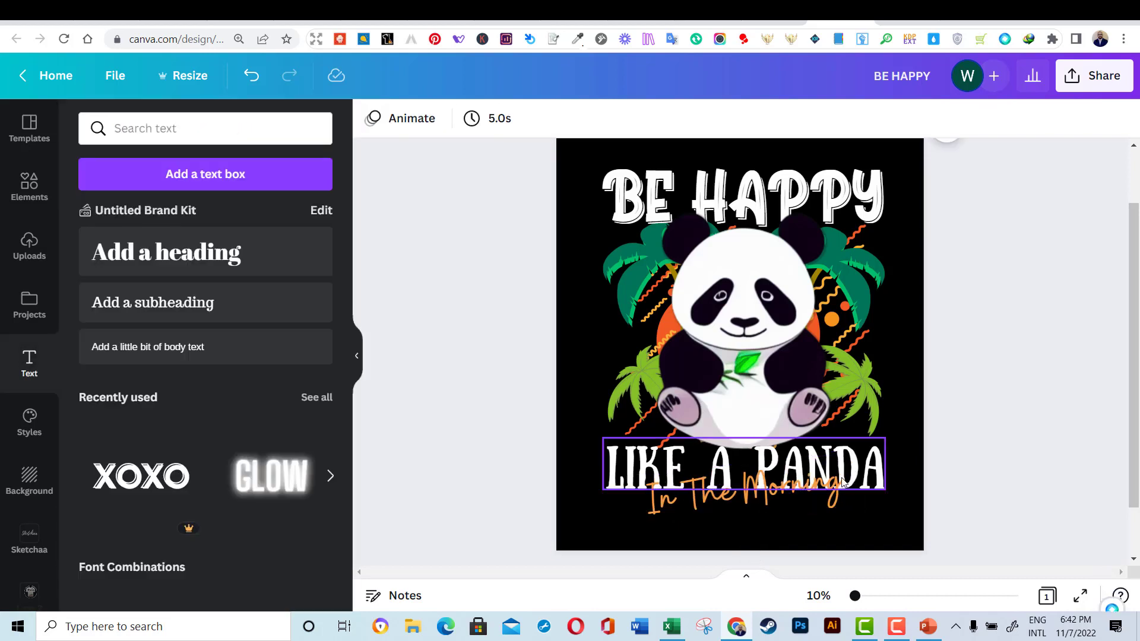
Step: Enlarge "LIKE A PANDA" slightly, tilt "In The Morning" to about -4° and move it a little lower
click(867, 472)
drag(885, 489, 895, 492)
click(777, 496)
drag(752, 554, 749, 554)
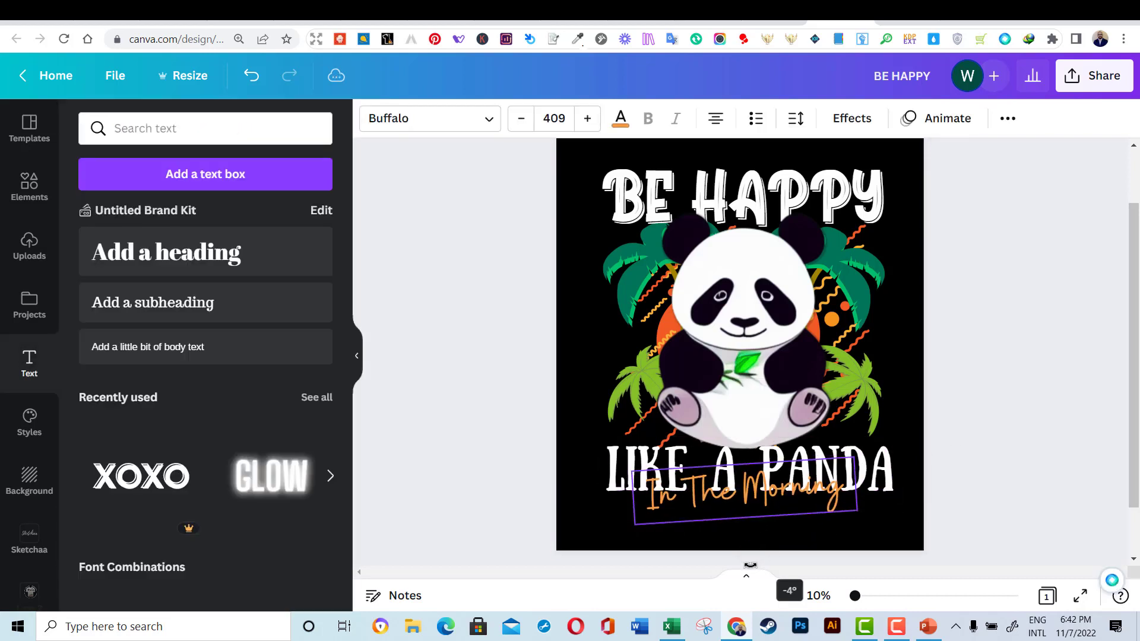
drag(763, 496, 759, 507)
click(1004, 481)
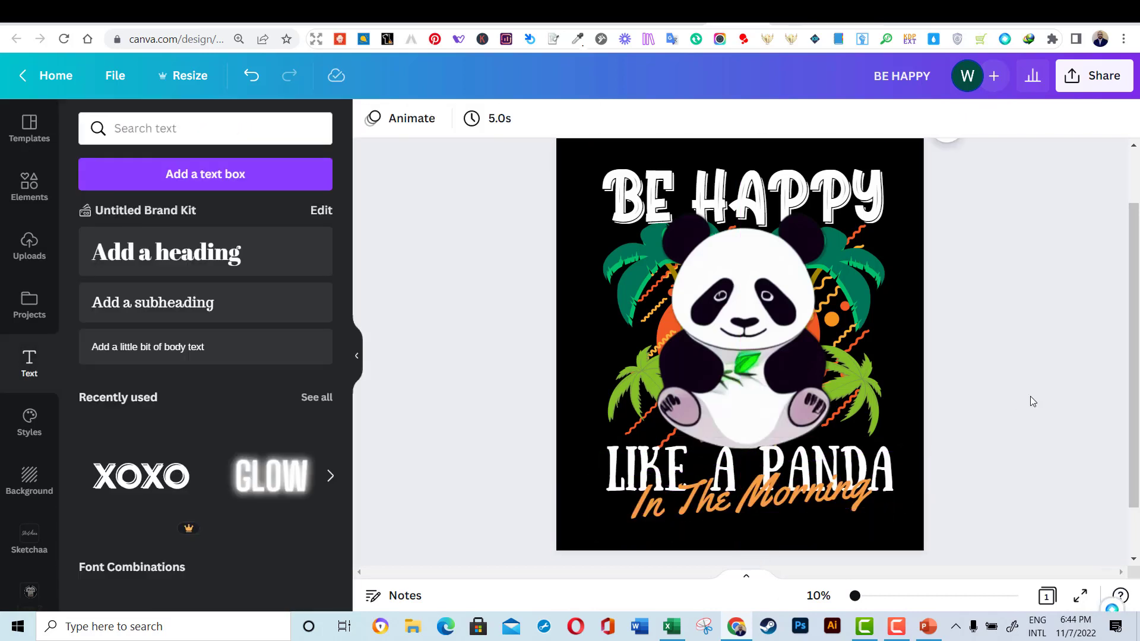
Step: Shrink the "In The Morning" text to about size 342 and shift it along the lower edge of "LIKE A PANDA"
click(891, 466)
drag(897, 450, 838, 468)
drag(763, 504, 776, 493)
drag(775, 493, 777, 493)
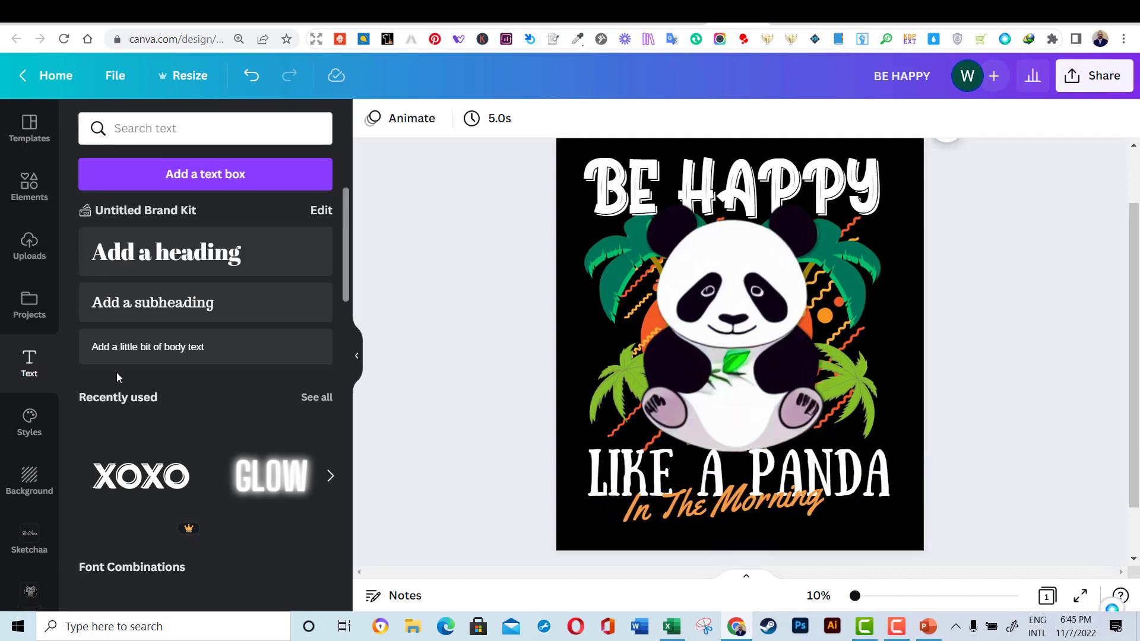
Step: Find the single feathery palm frond among the palm graphics and add it to the design
click(107, 129)
click(29, 187)
double_click(135, 136)
scroll(225, 310, down, 5)
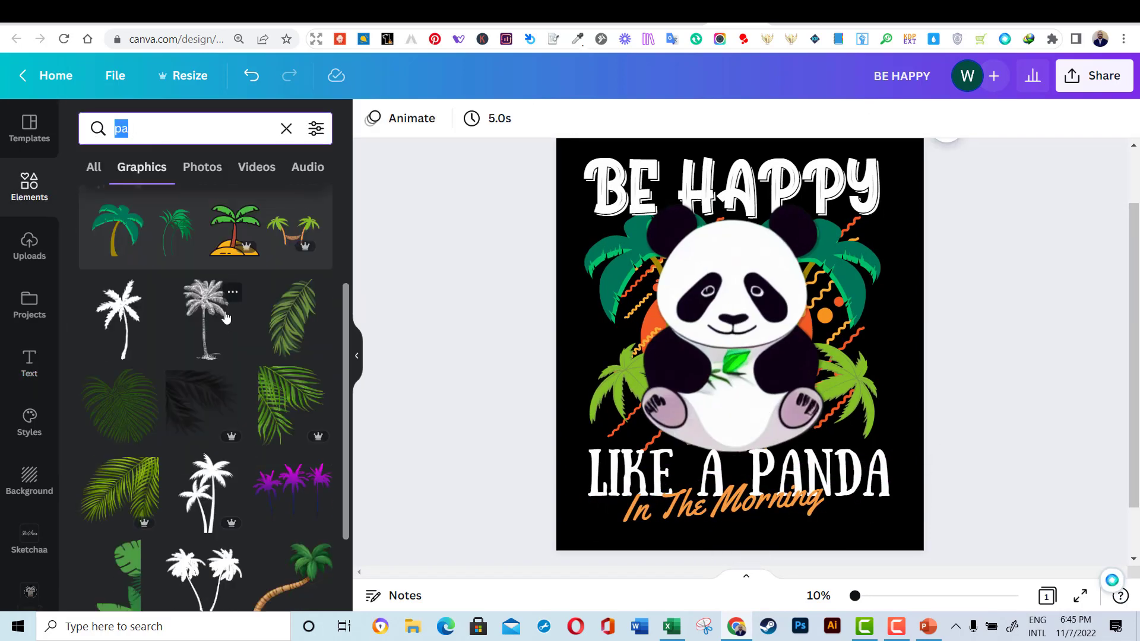
scroll(225, 316, down, 5)
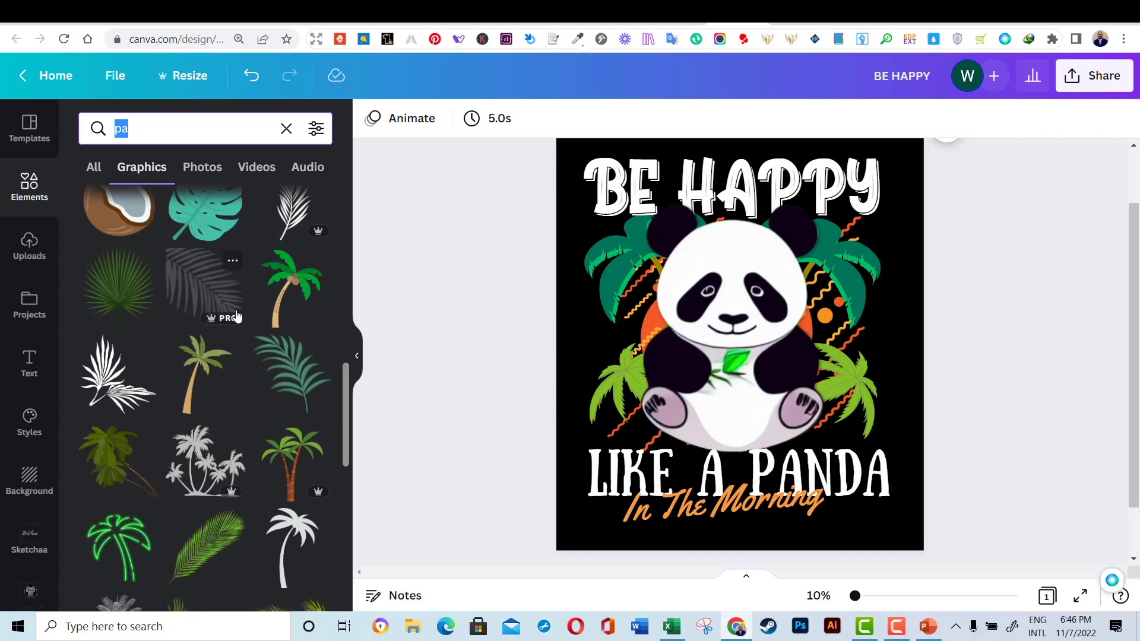
scroll(237, 317, up, 2)
click(278, 346)
Step: Shrink the palm frond, rotate it nearly horizontal and place it at the right end of "In The Morning"
drag(782, 243, 721, 369)
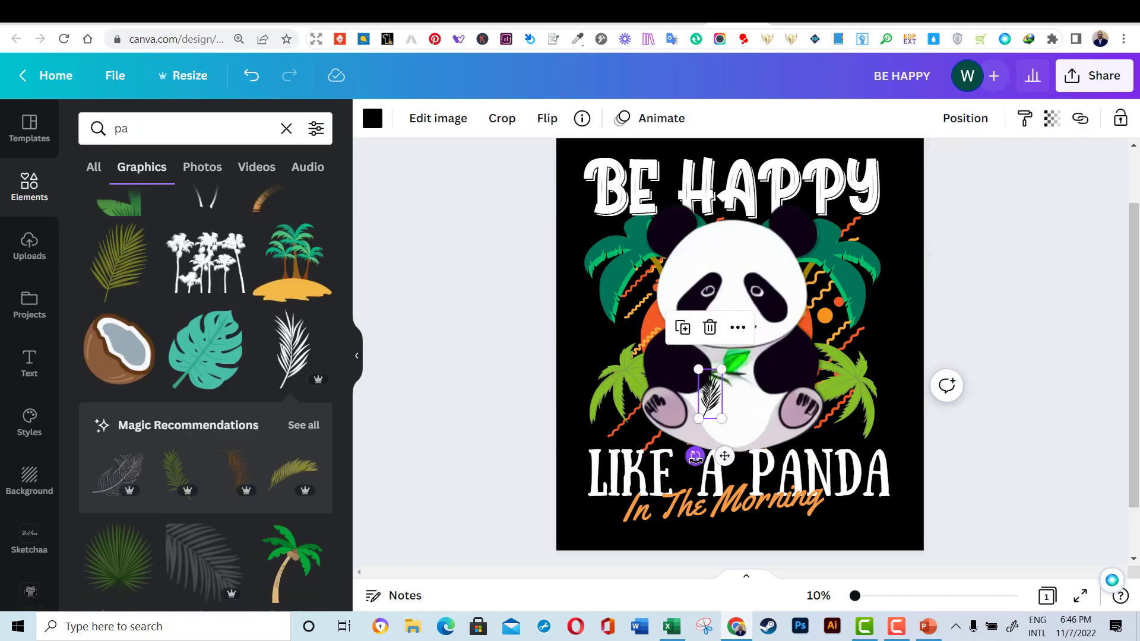
drag(696, 457, 647, 401)
drag(721, 404, 878, 522)
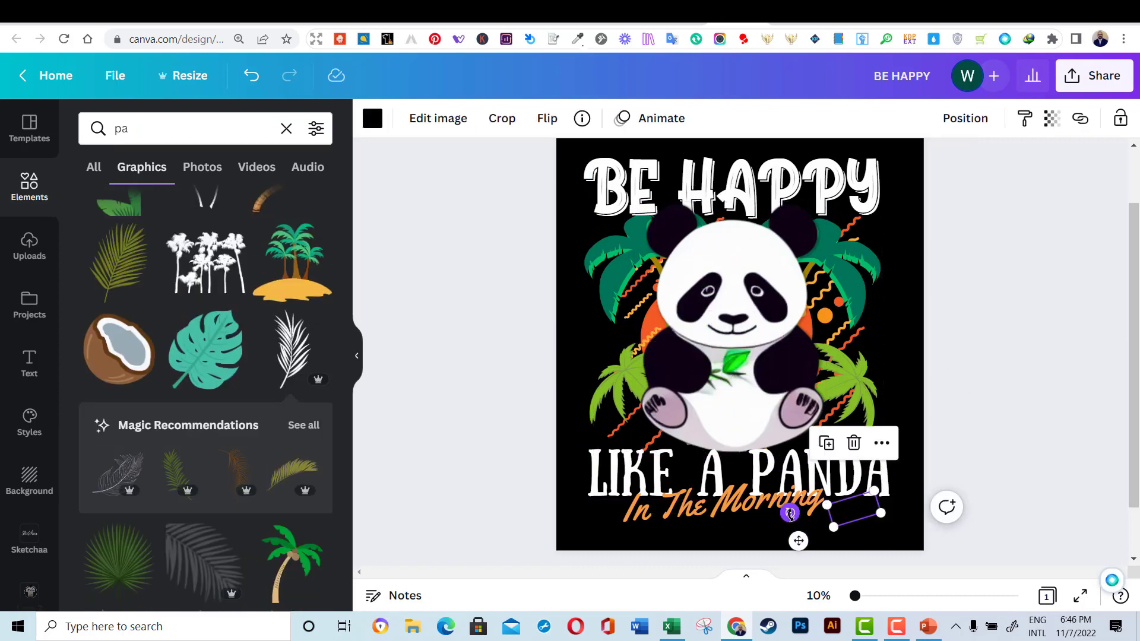
mouse_move(790, 514)
mouse_down()
mouse_move(801, 488)
mouse_move(793, 499)
mouse_move(867, 508)
mouse_move(803, 501)
mouse_up()
Step: Recolour the small palm frond white
click(372, 121)
click(233, 257)
click(1023, 505)
Step: Duplicate the white palm frond to the left end of "In The Morning" and flip the copy horizontally
click(890, 528)
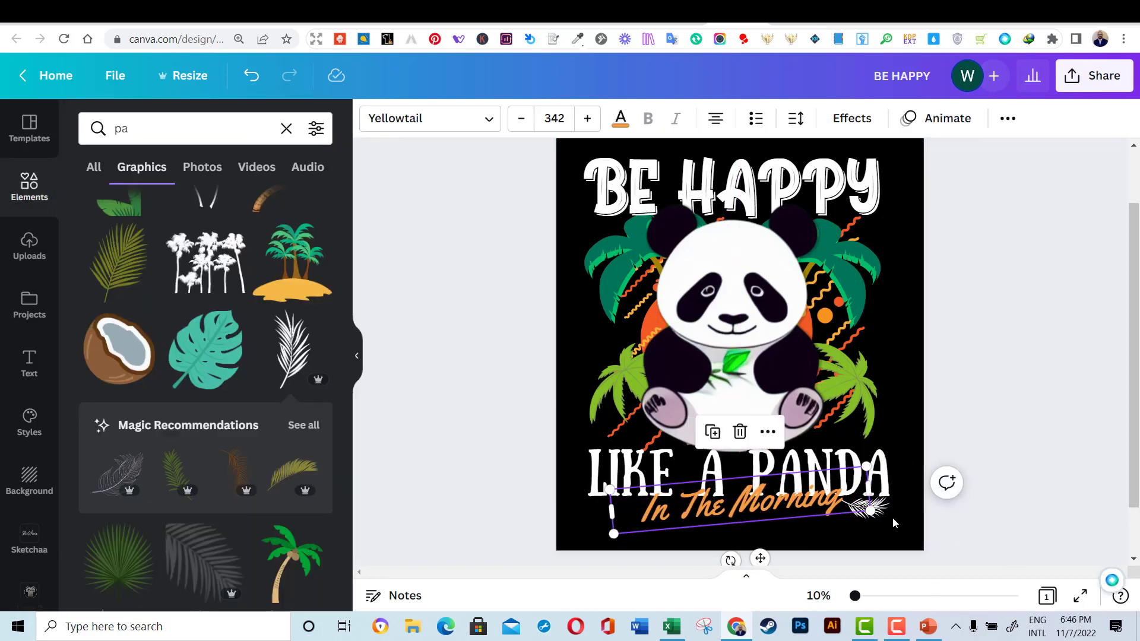
click(884, 518)
alt+drag(876, 511, 627, 511)
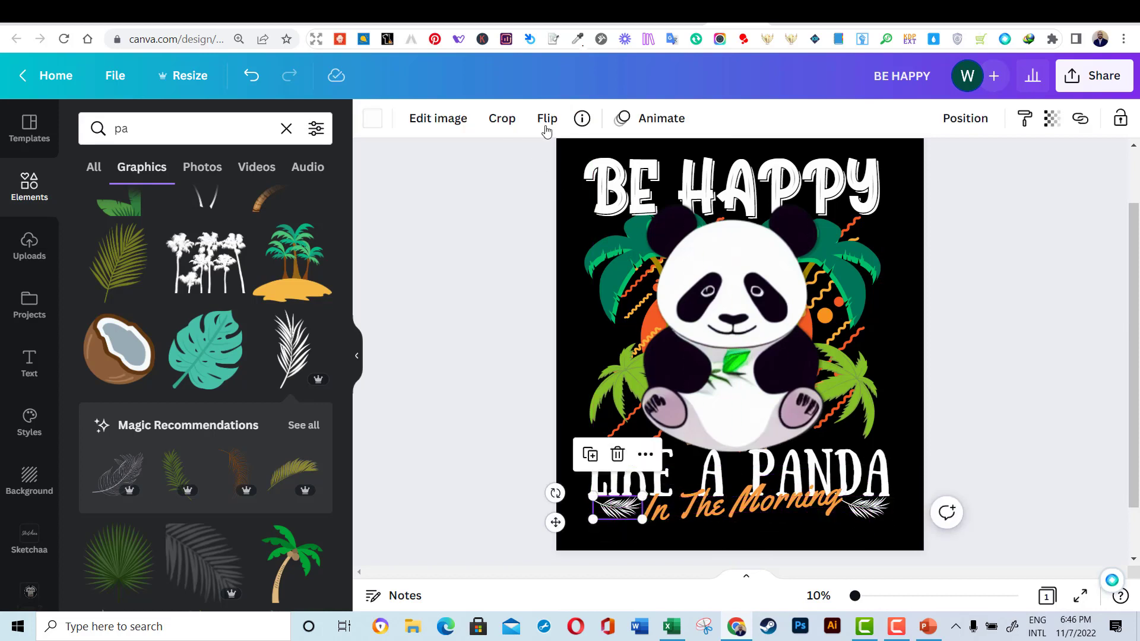
click(547, 121)
click(1045, 403)
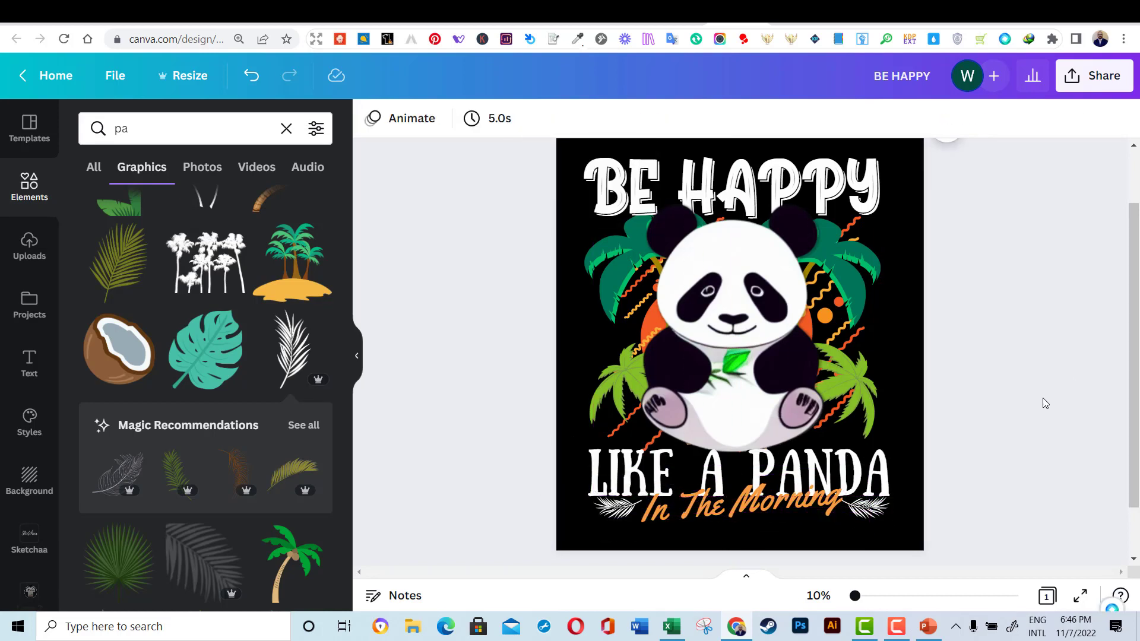
Step: Move the left frond slightly away from "In The Morning" and nudge the elements beneath "LIKE A PANDA" into balance
click(612, 509)
drag(596, 521, 597, 531)
click(1040, 463)
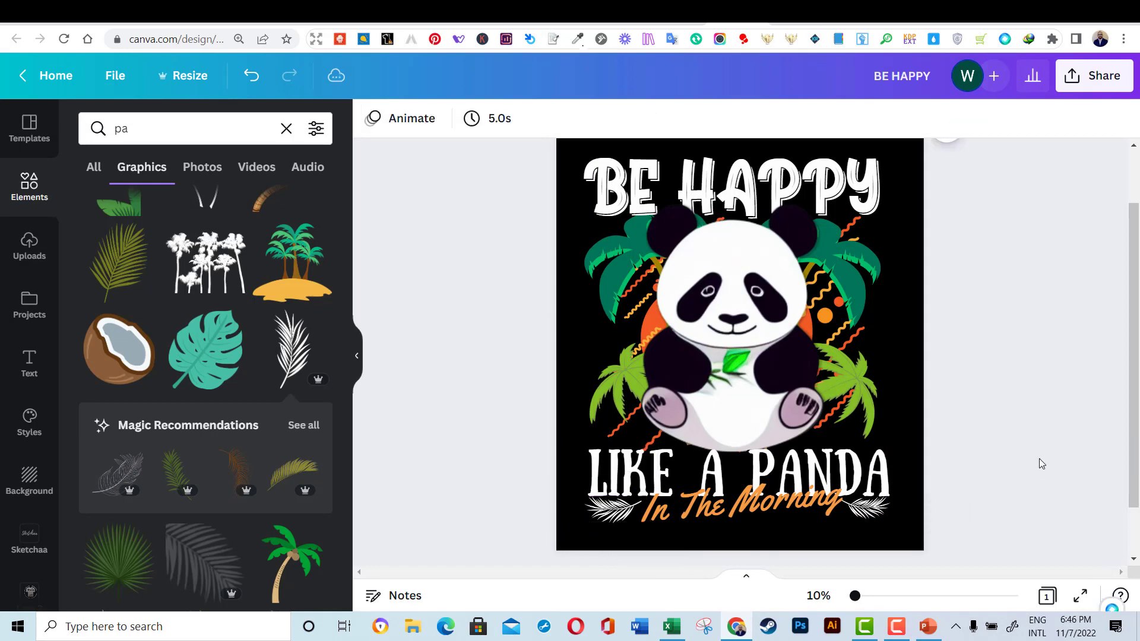
drag(777, 508, 773, 507)
click(1066, 414)
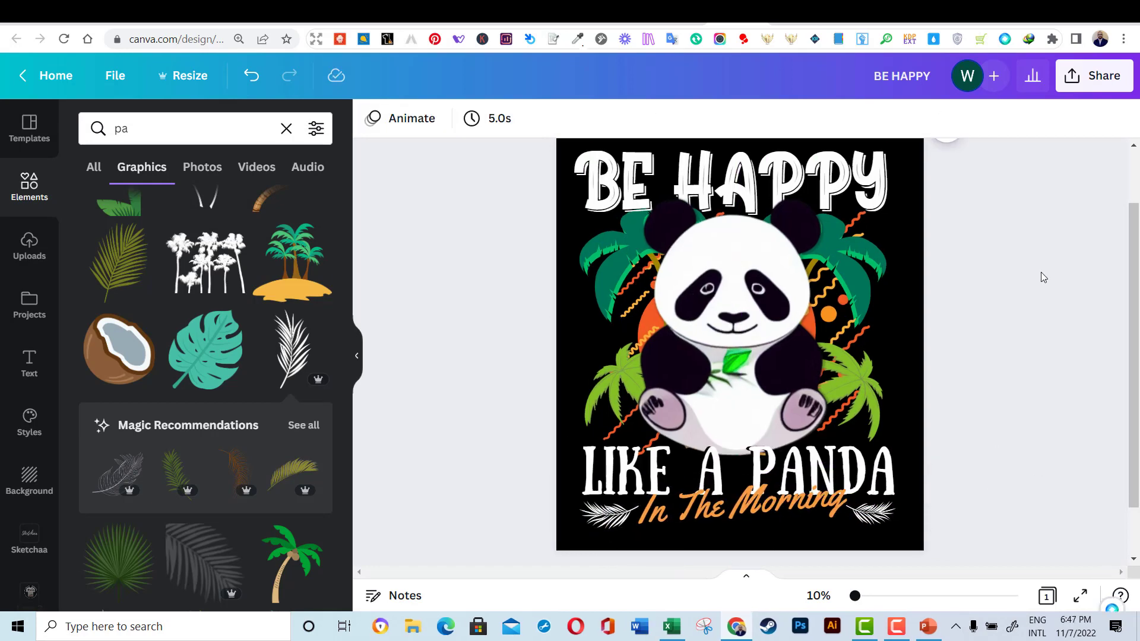
Step: Apply a Shadows effect to the panda image and open the effect's settings
click(736, 308)
click(398, 118)
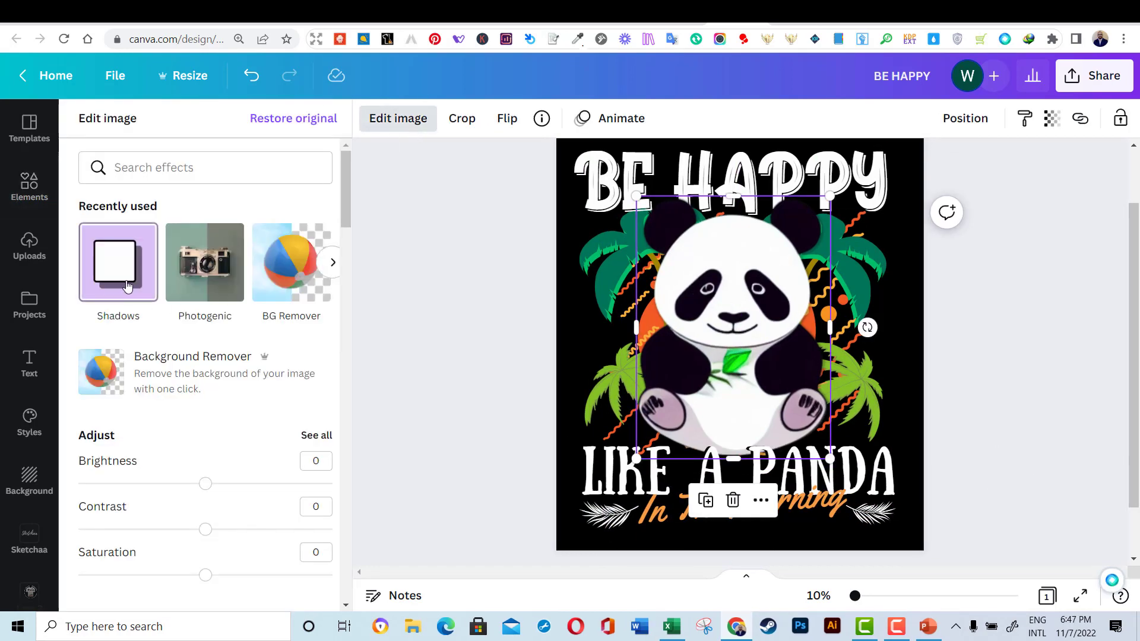
click(117, 261)
click(219, 215)
click(208, 208)
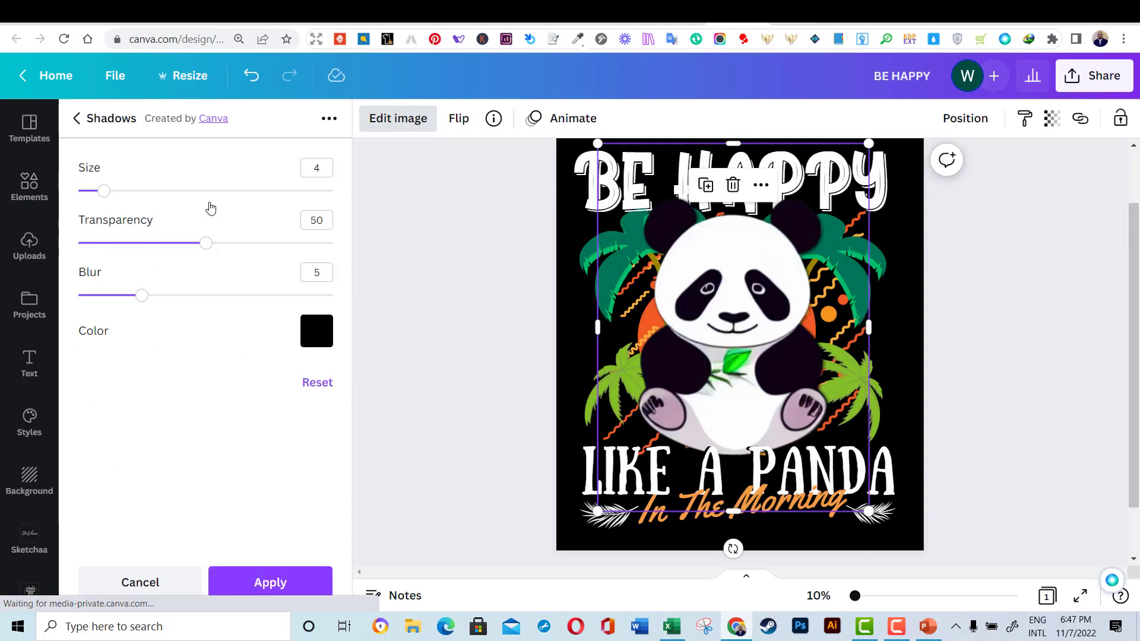
Step: Colour the panda's shadow white and set its size to 7, transparency to 28 and blur to 7
click(314, 335)
click(440, 220)
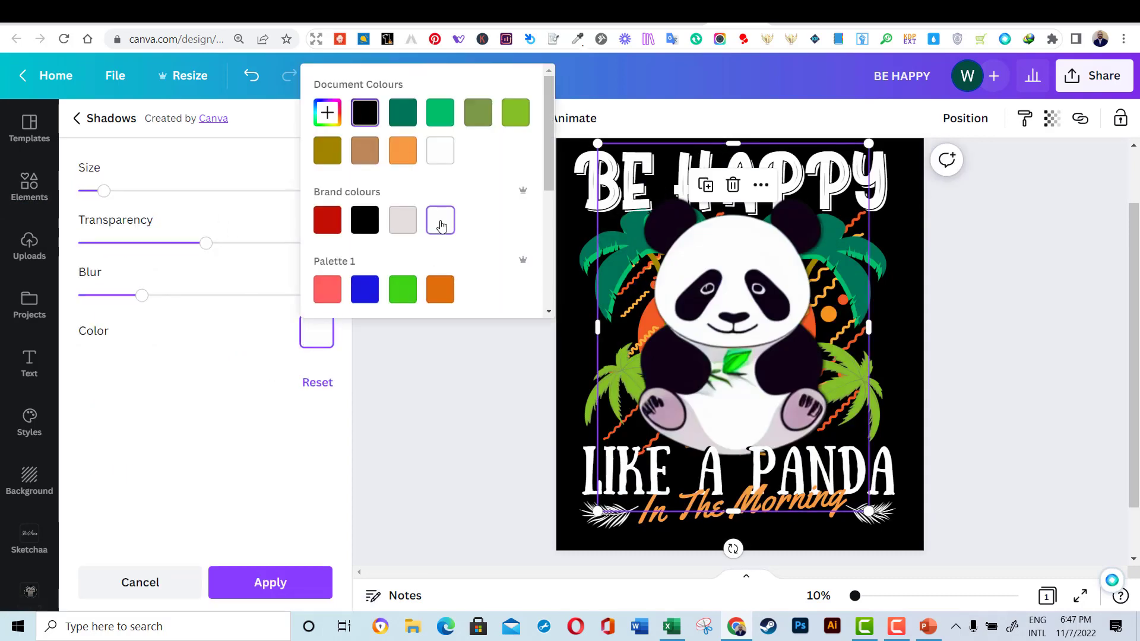
click(118, 195)
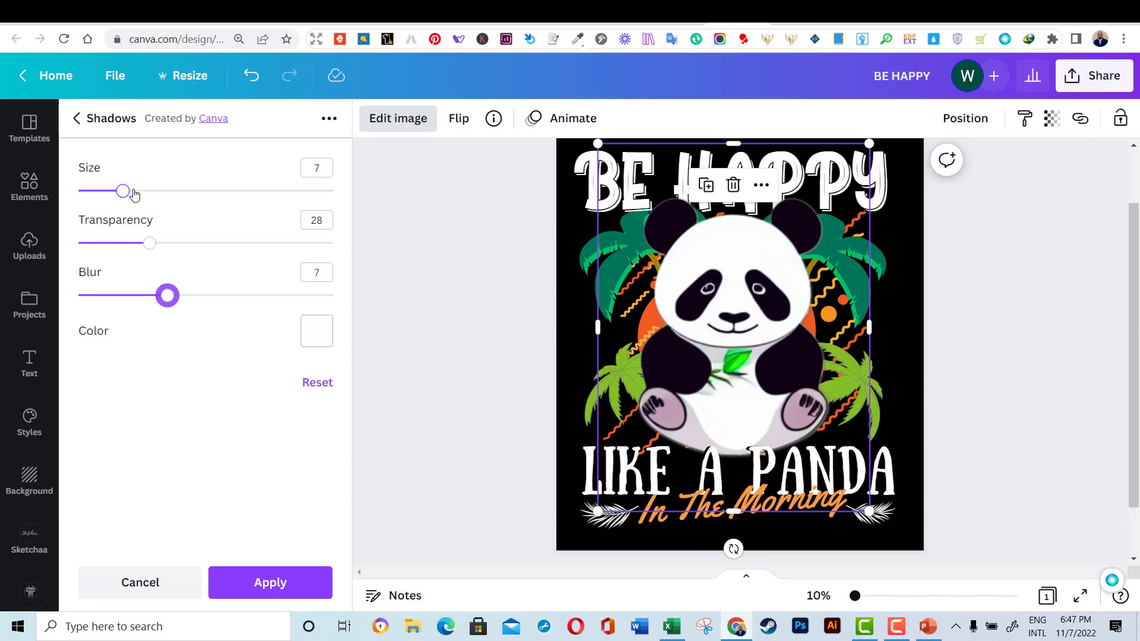
click(981, 337)
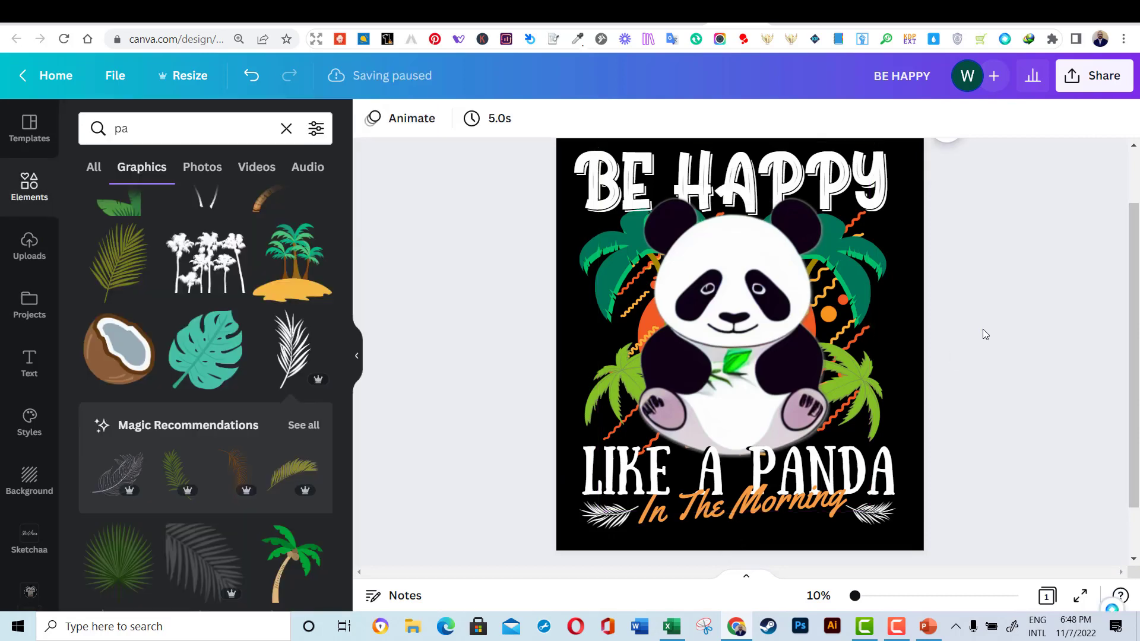
Step: Enlarge the panda slightly towards its lower-left corner
click(770, 404)
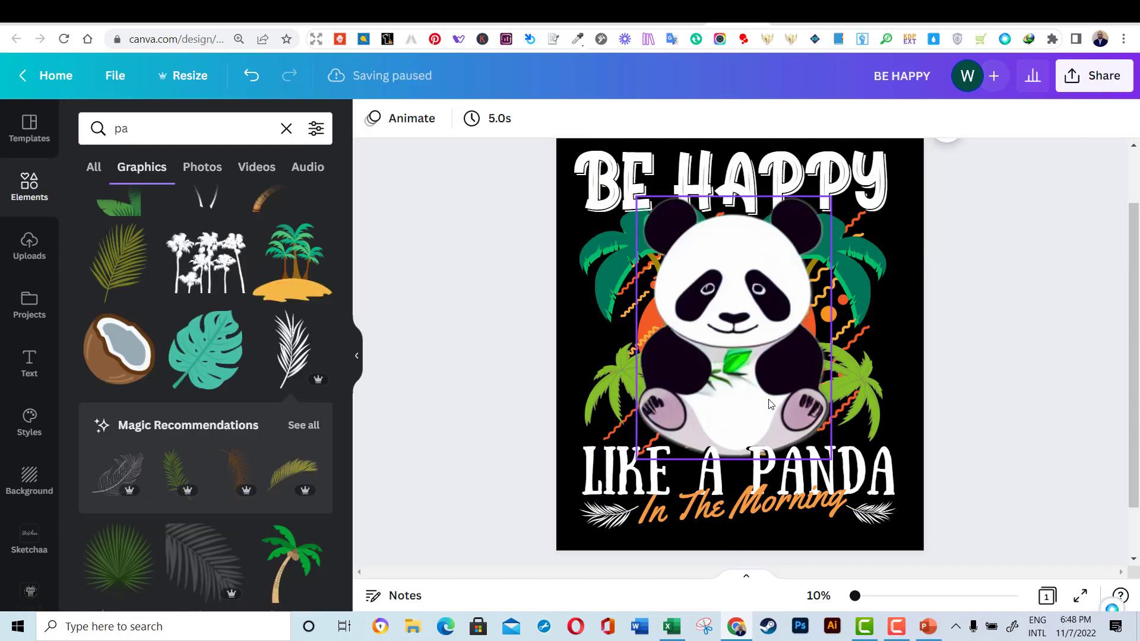
drag(635, 455, 629, 460)
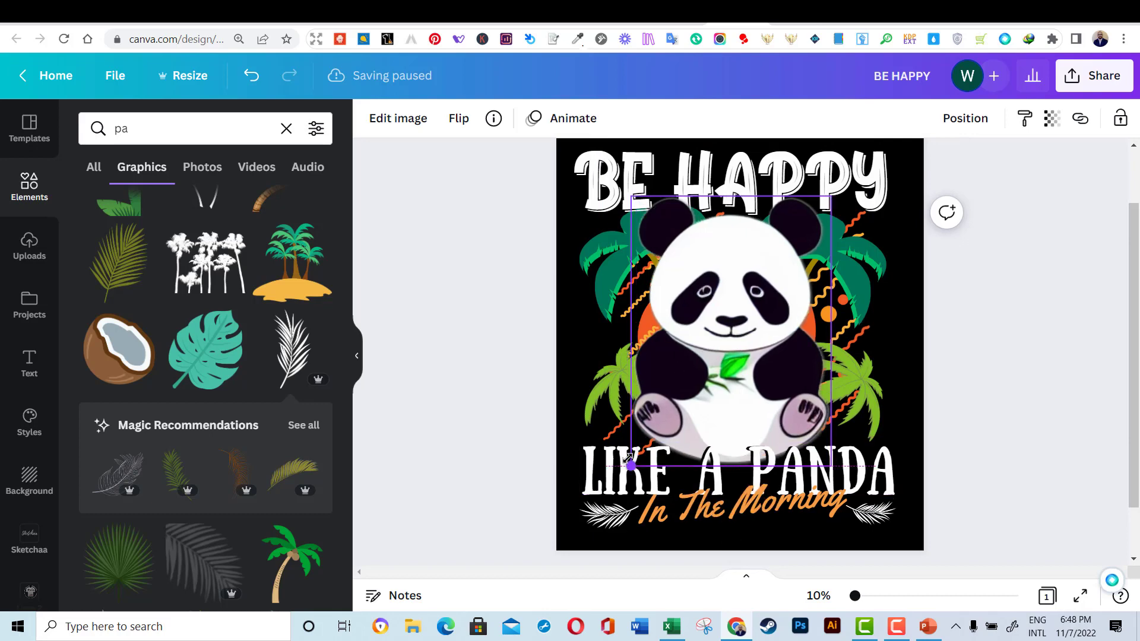
click(1019, 409)
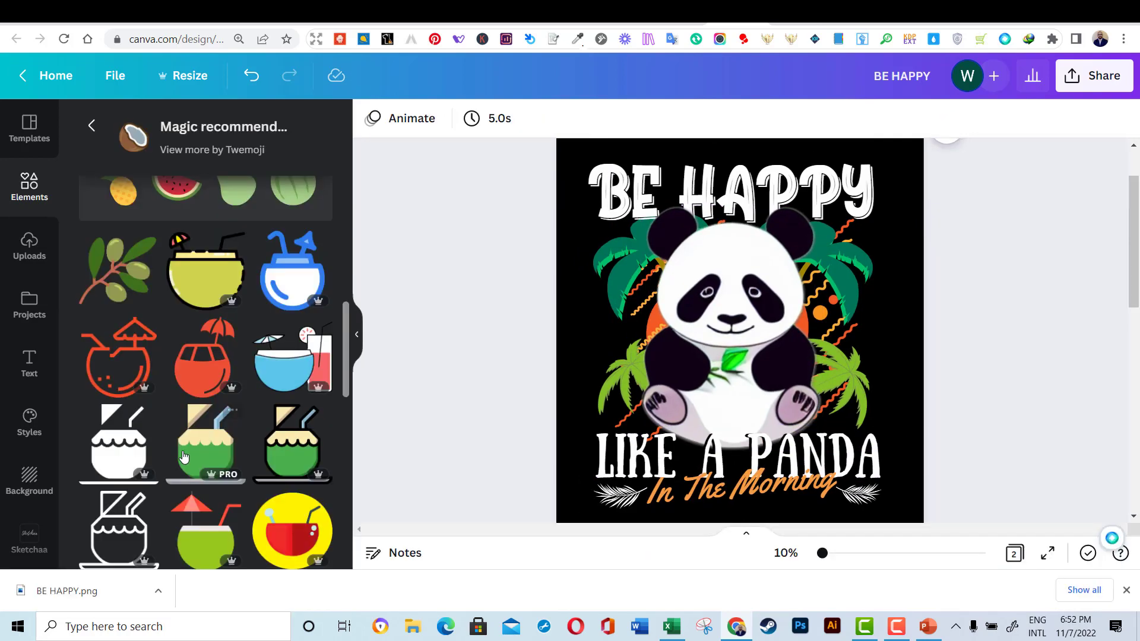
Step: Add the teal monstera leaf from the palms graphics and place it over the panda
scroll(206, 372, down, 3)
scroll(281, 397, up, 4)
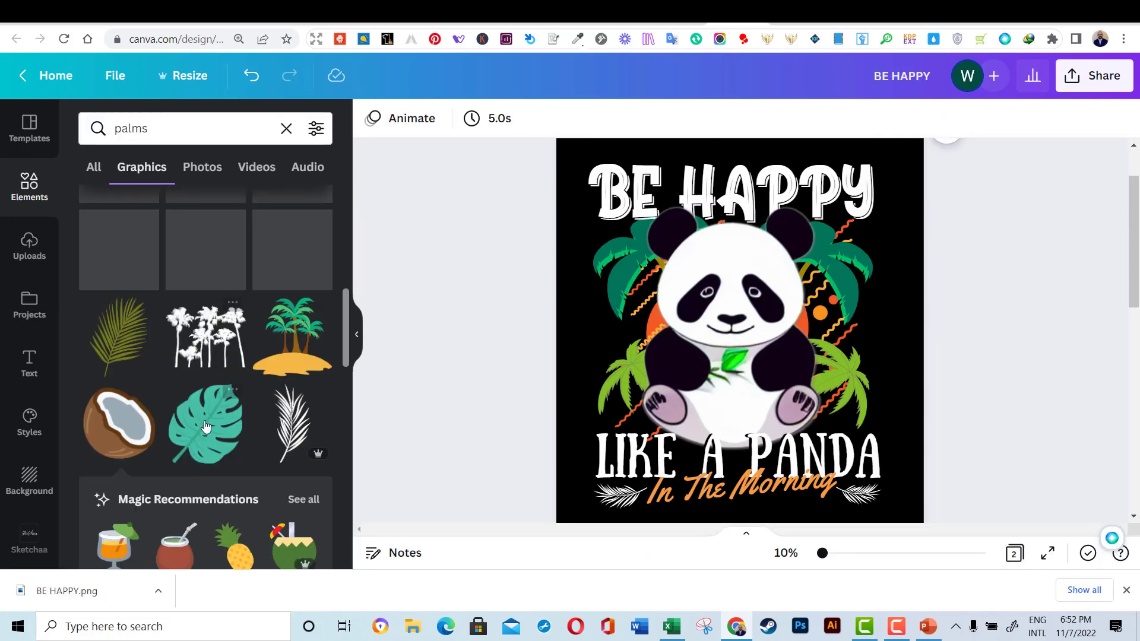
click(206, 423)
drag(820, 246, 745, 399)
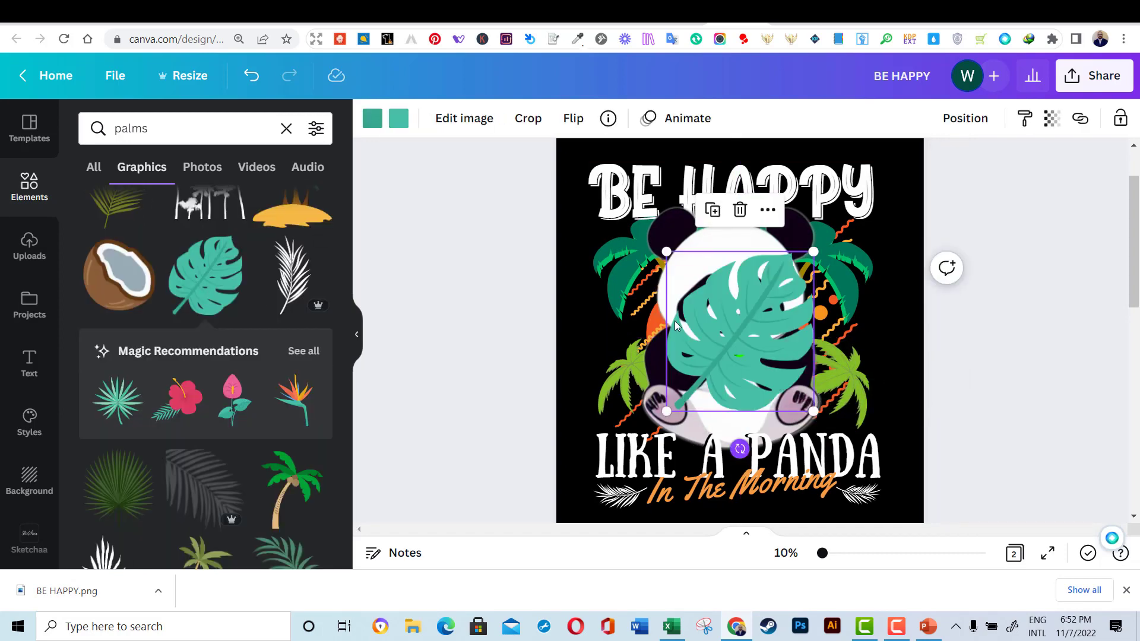
Step: Flip the monstera leaf vertically and fit it at a much smaller size onto the panda's belly, below the small green leaf
click(573, 118)
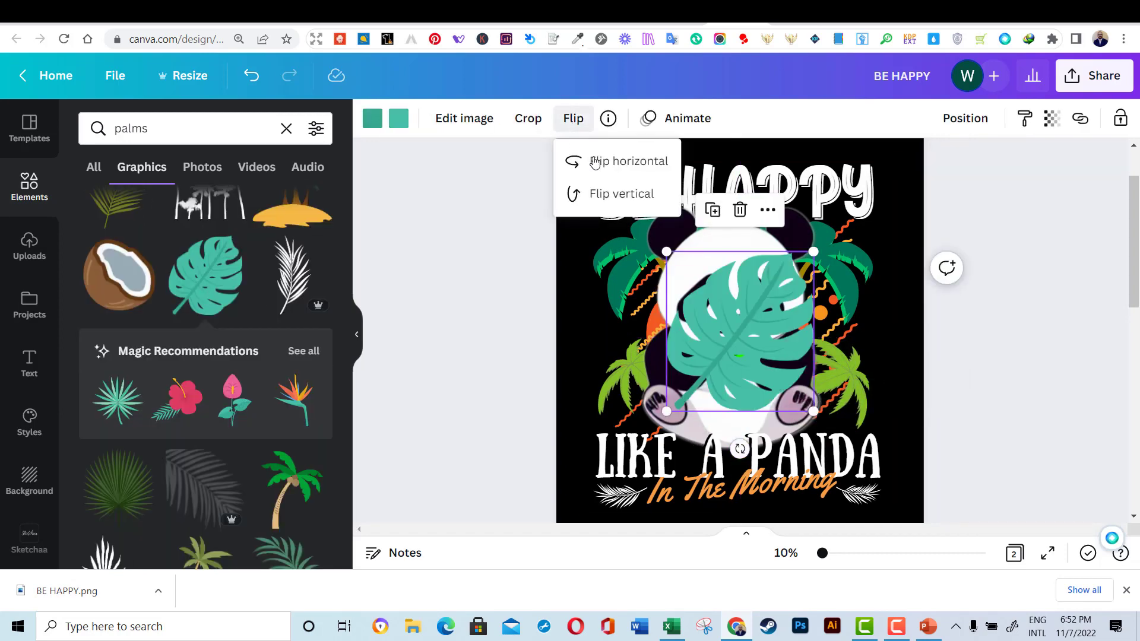
click(588, 198)
drag(813, 252, 729, 356)
drag(700, 379, 737, 402)
click(974, 350)
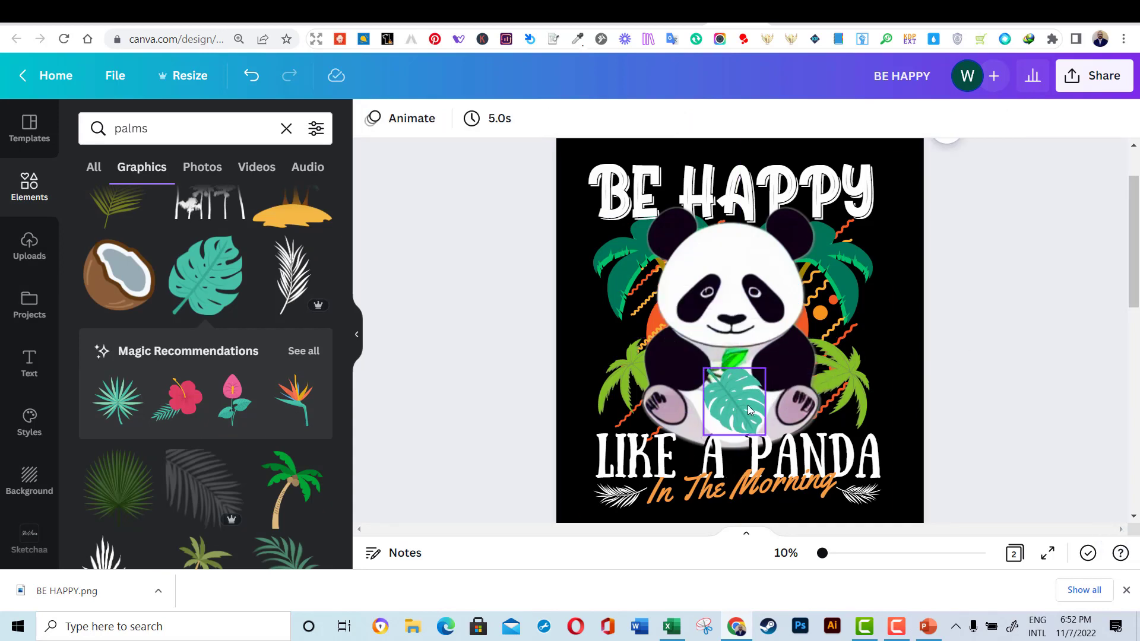
click(729, 406)
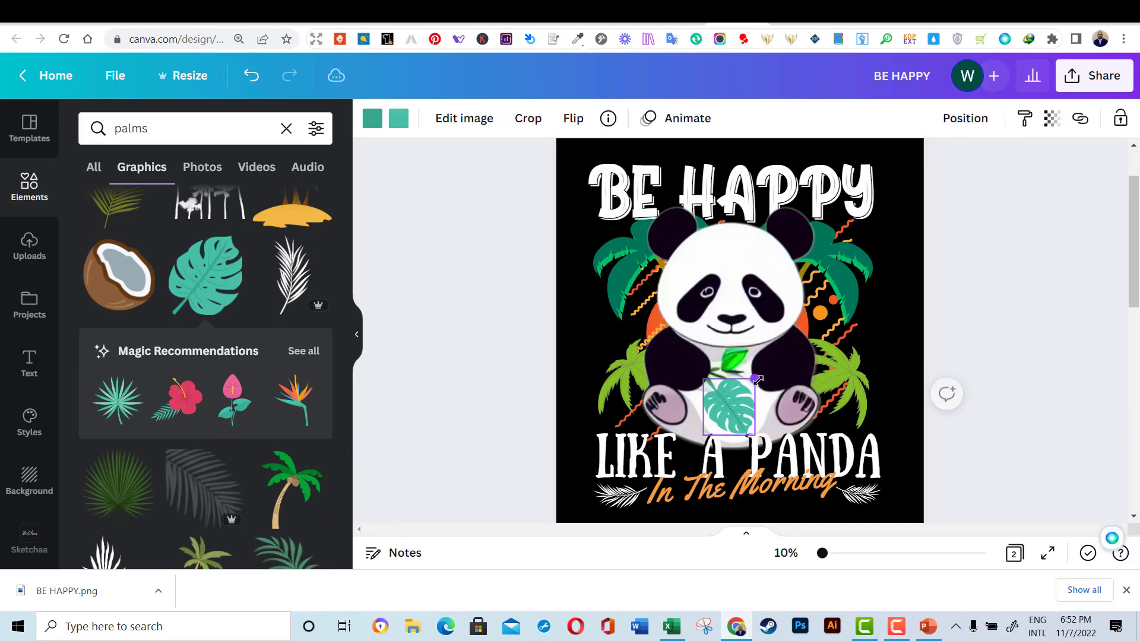
Step: Recolour the teal body of the belly leaf to the lime green from the document colours
click(402, 128)
click(227, 204)
click(140, 248)
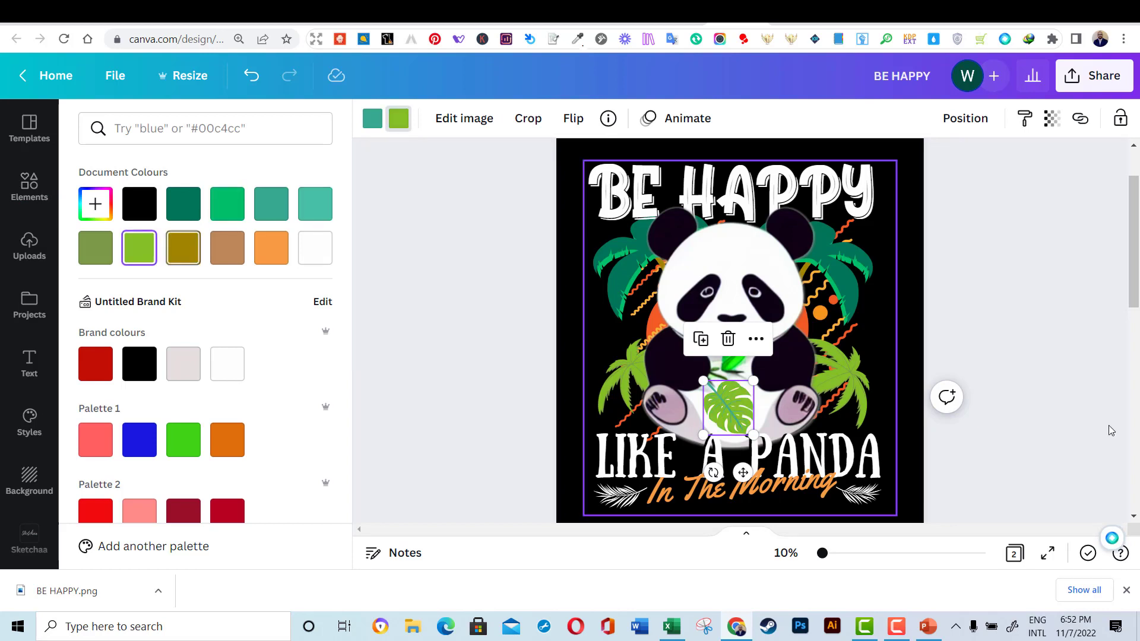
click(1043, 368)
Step: Nudge the lime green monstera leaf slightly upwards on the panda's belly
drag(727, 415, 728, 412)
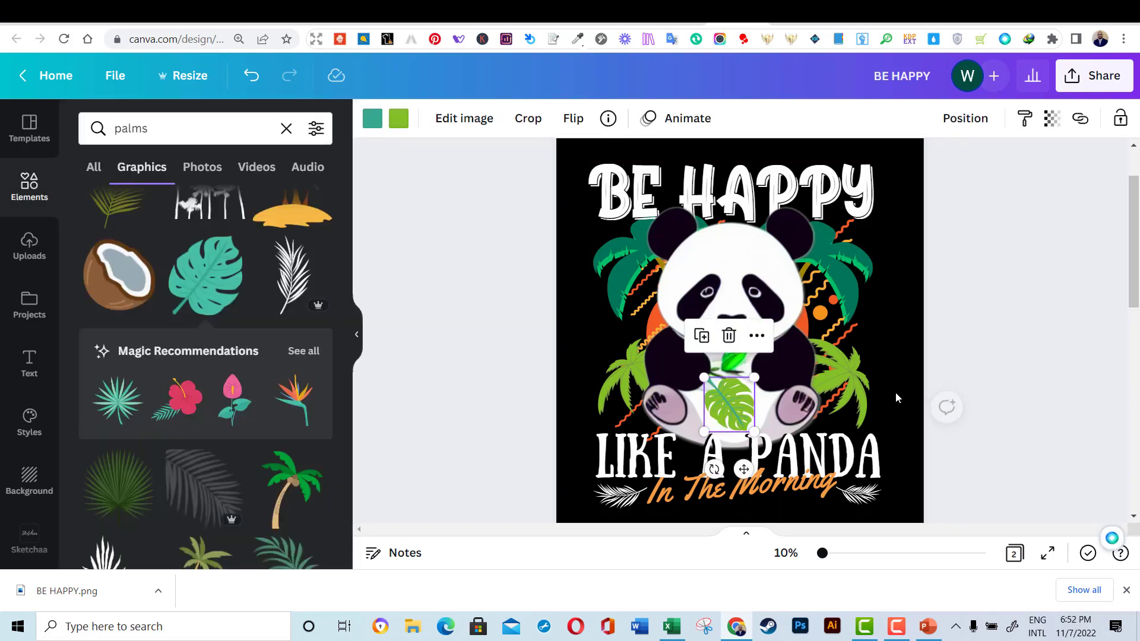
click(991, 300)
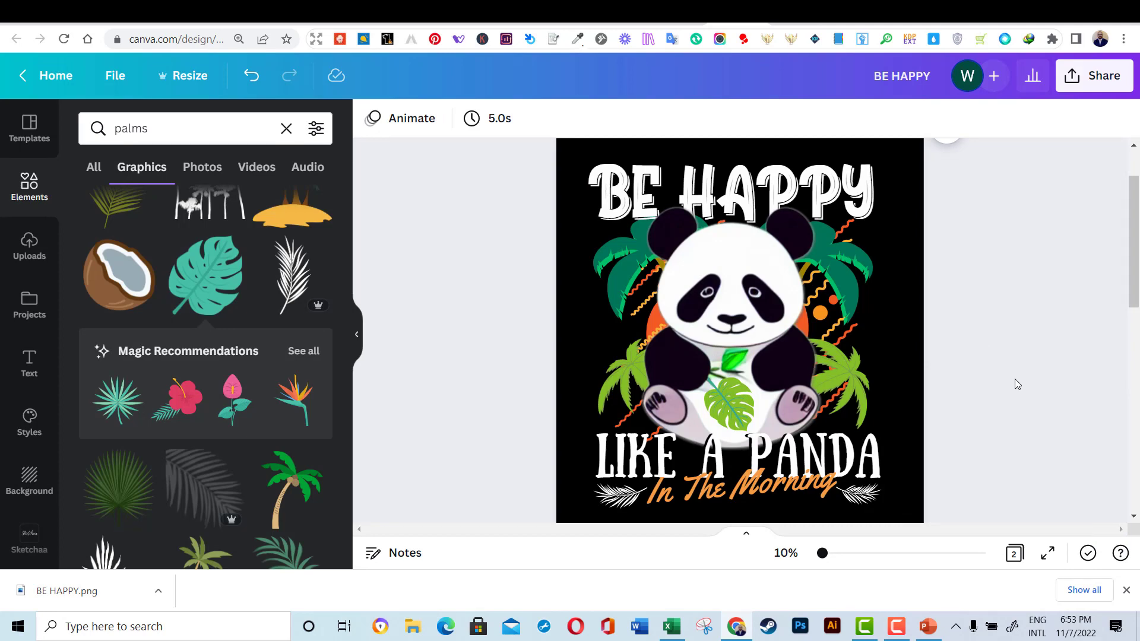
click(814, 308)
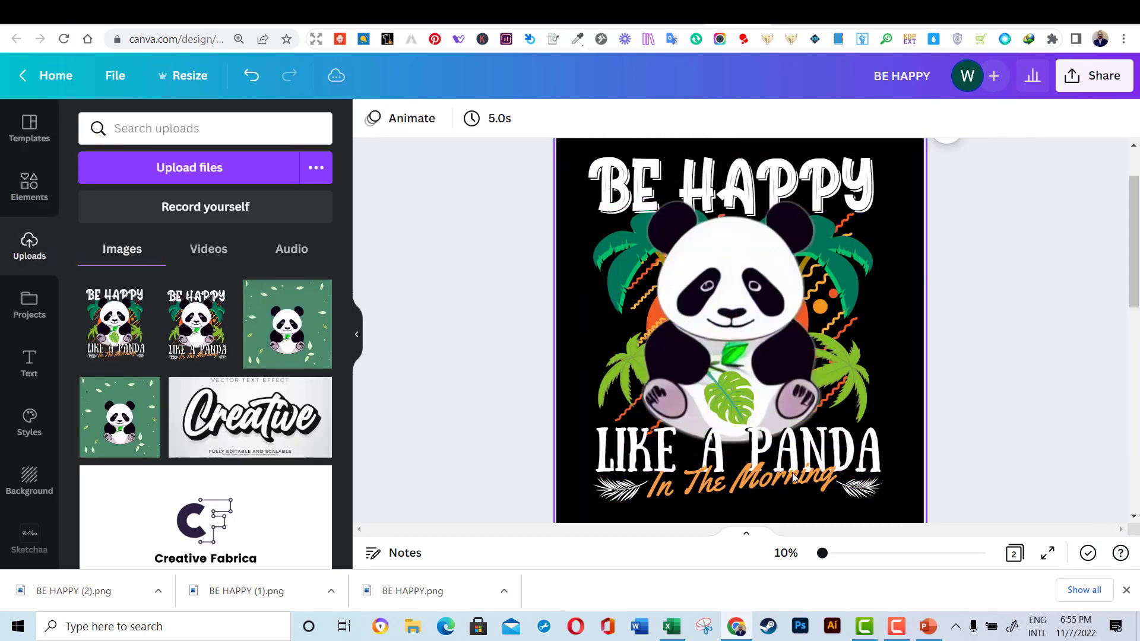
Step: Rotate the tilted orange "In The Morning" text until it is level below "LIKE A PANDA"
click(742, 487)
drag(945, 461, 911, 463)
click(912, 463)
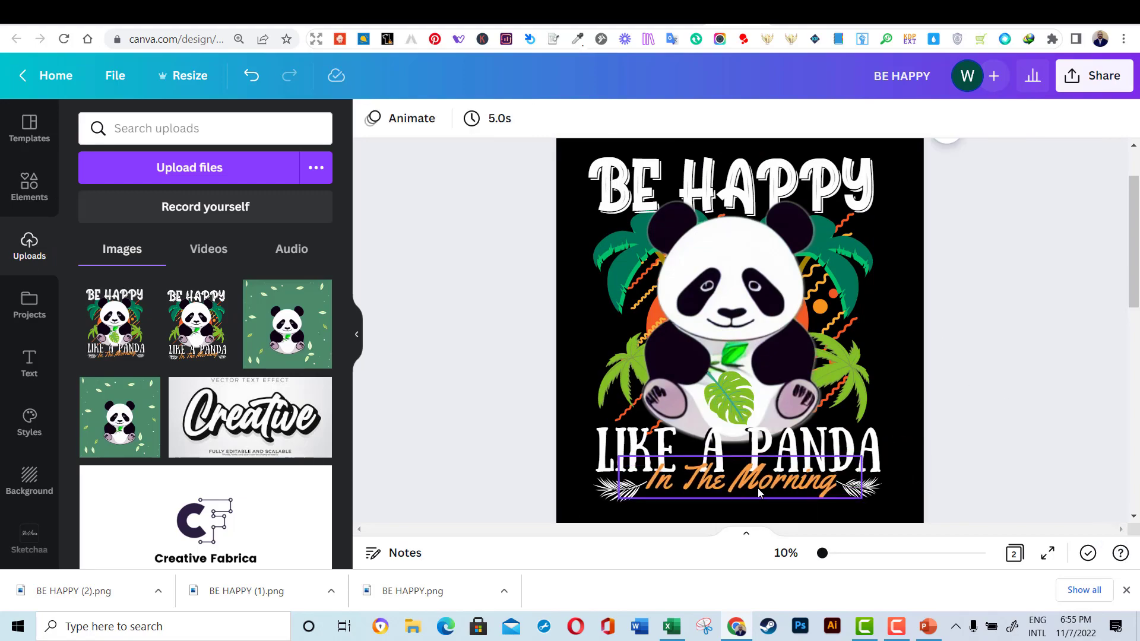
click(759, 492)
click(1031, 338)
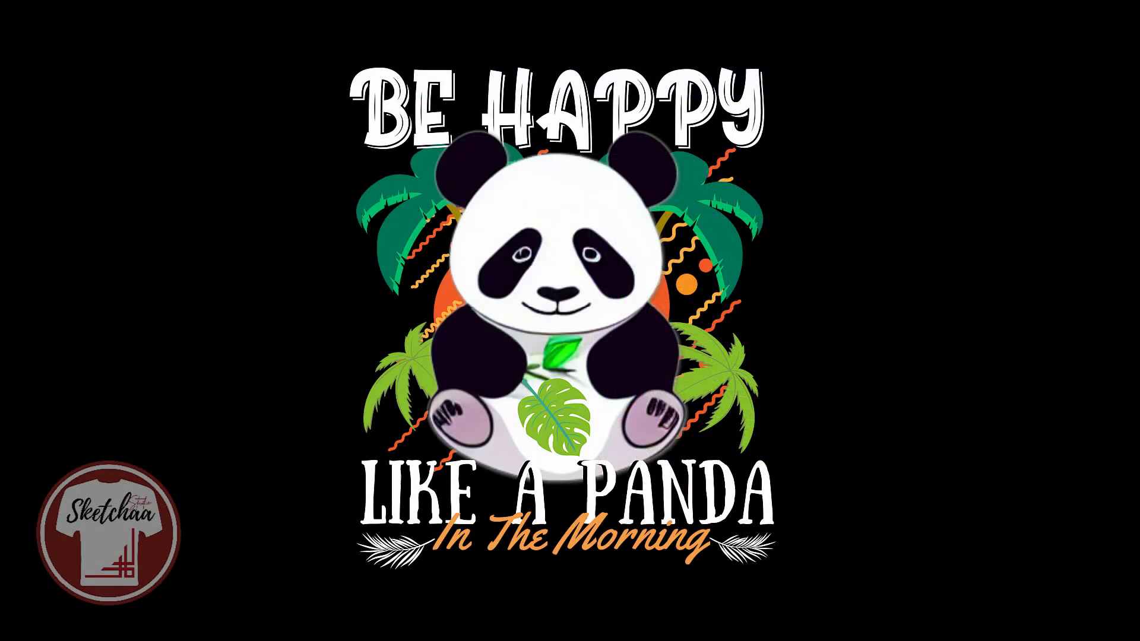